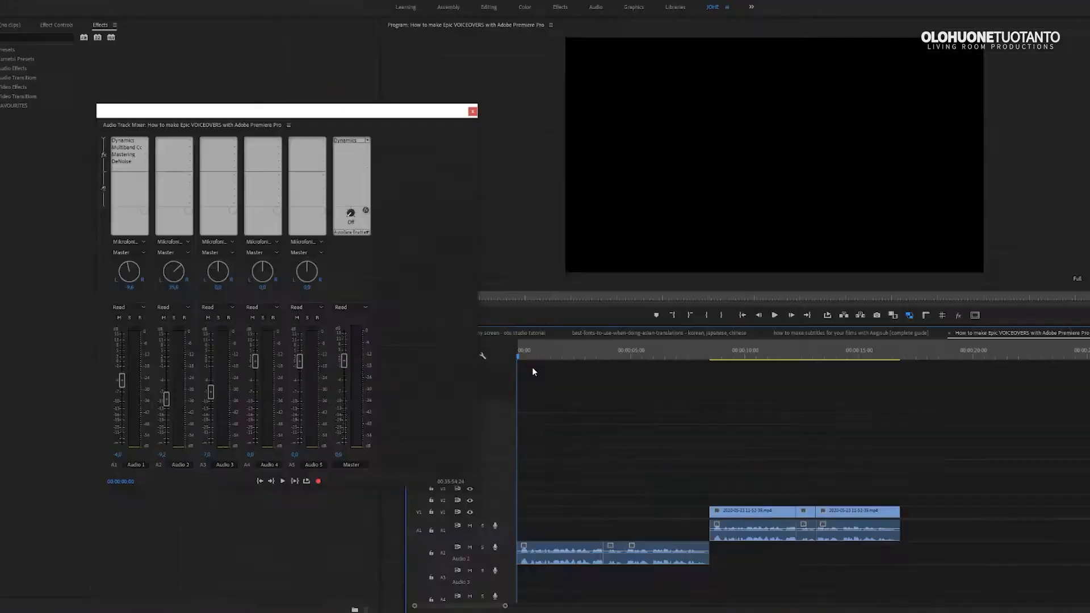
Play the voiceover sequence from the start through the clips on Audio 2 and Audio 1.
{"action": "key", "text": "space"}
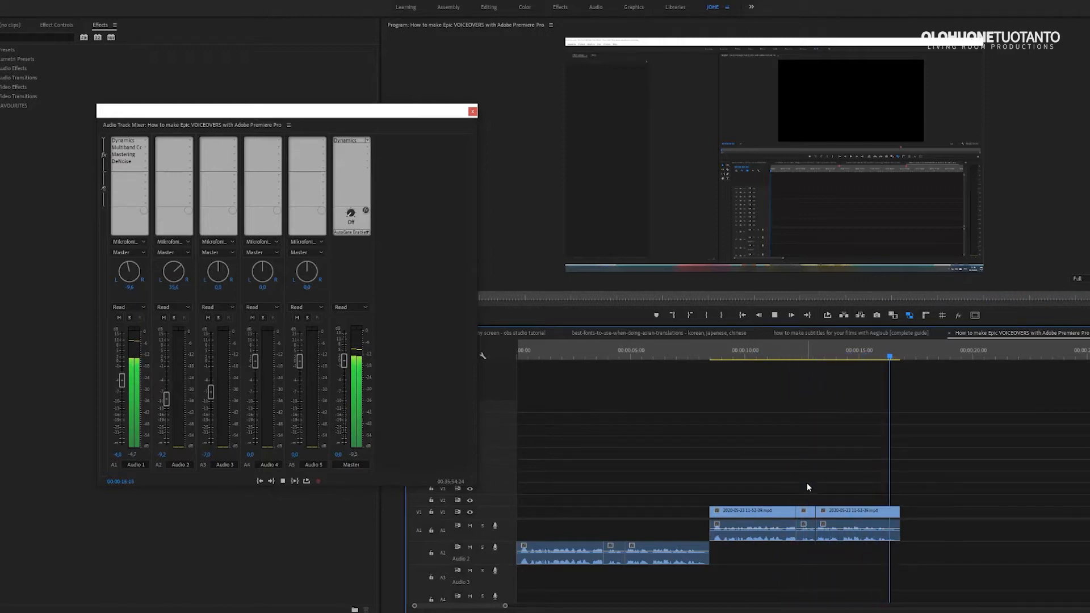
{"action": "key", "text": "space"}
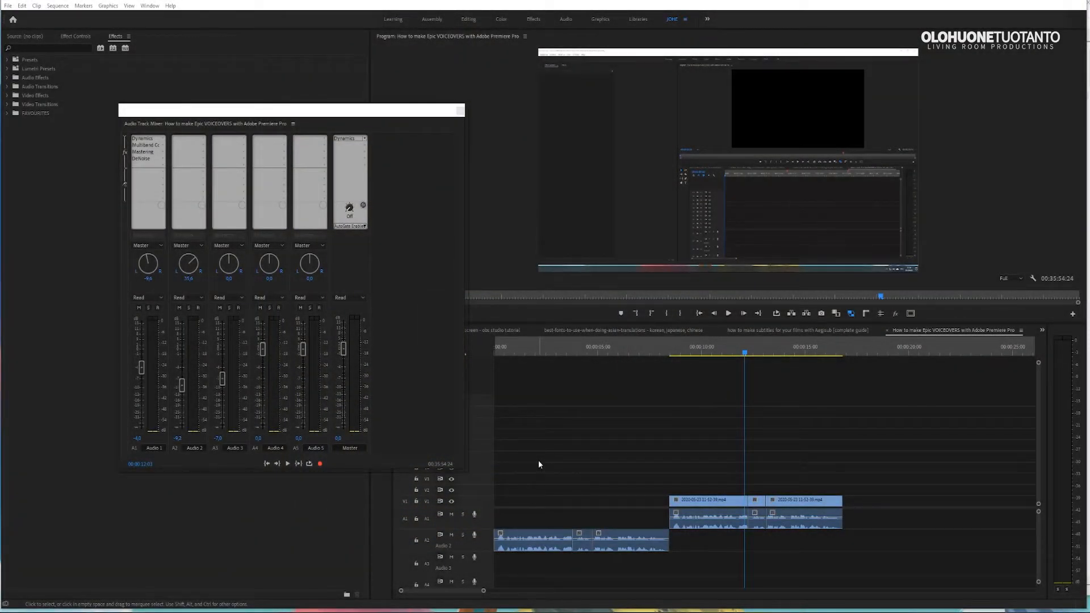
{"action": "left_click_drag", "start_coordinate": [542, 478], "coordinate": [612, 565]}
{"action": "left_click", "coordinate": [631, 479]}
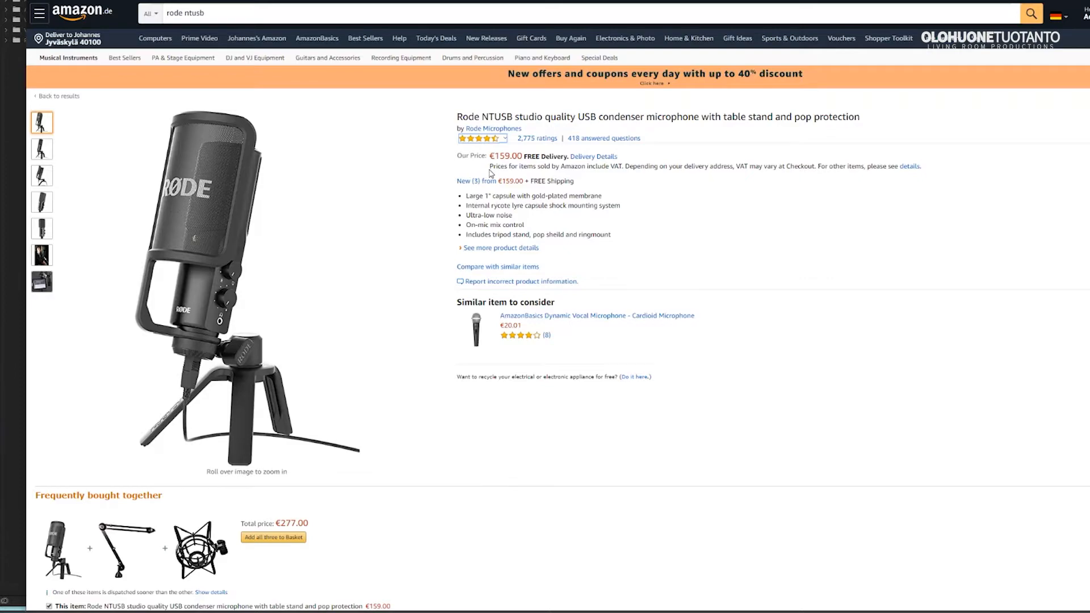
Review the Rode NTUSB microphone's Amazon page and open the product page of the Røde PSA1 articulated arm stand bought with it.
{"action": "scroll", "coordinate": [491, 174], "scroll_direction": "down", "scroll_amount": 5}
{"action": "scroll", "coordinate": [491, 173], "scroll_direction": "up", "scroll_amount": 5}
{"action": "scroll", "coordinate": [487, 278], "scroll_direction": "down", "scroll_amount": 5}
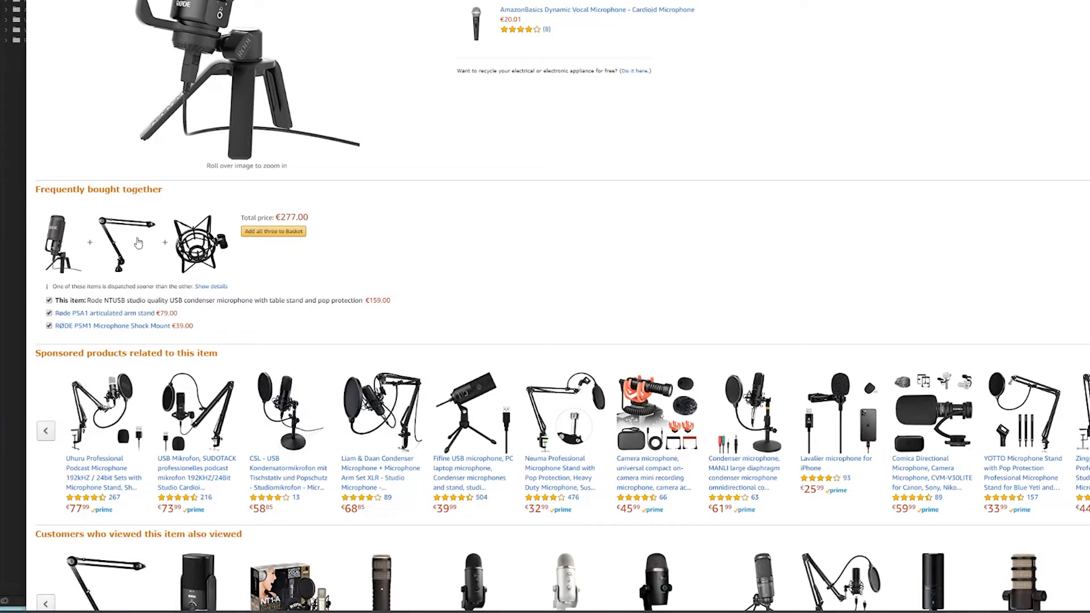
{"action": "left_click", "coordinate": [139, 241]}
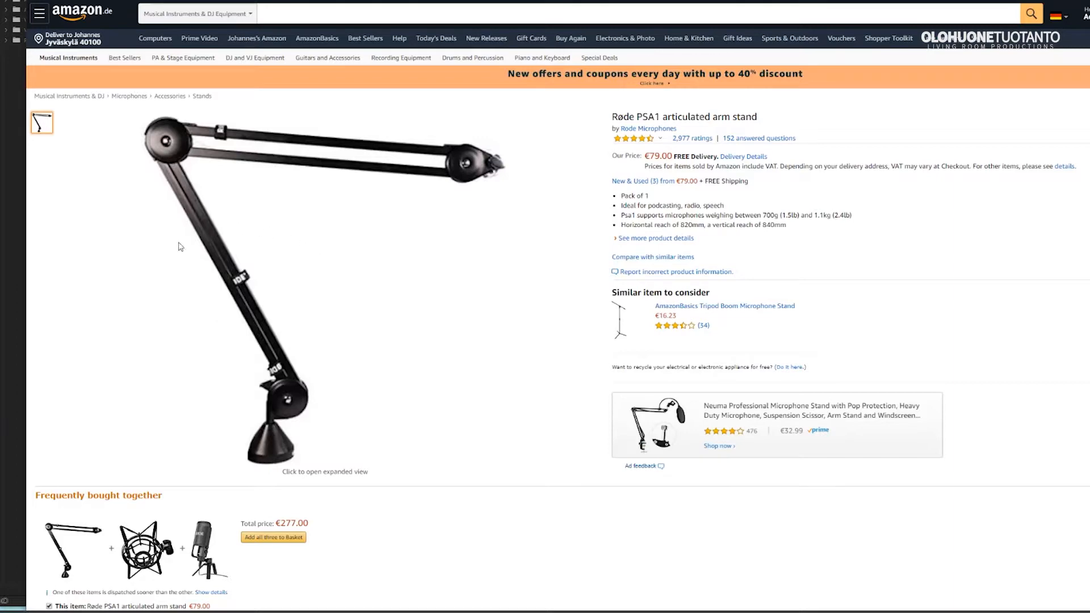
{"action": "scroll", "coordinate": [244, 397], "scroll_direction": "down", "scroll_amount": 3}
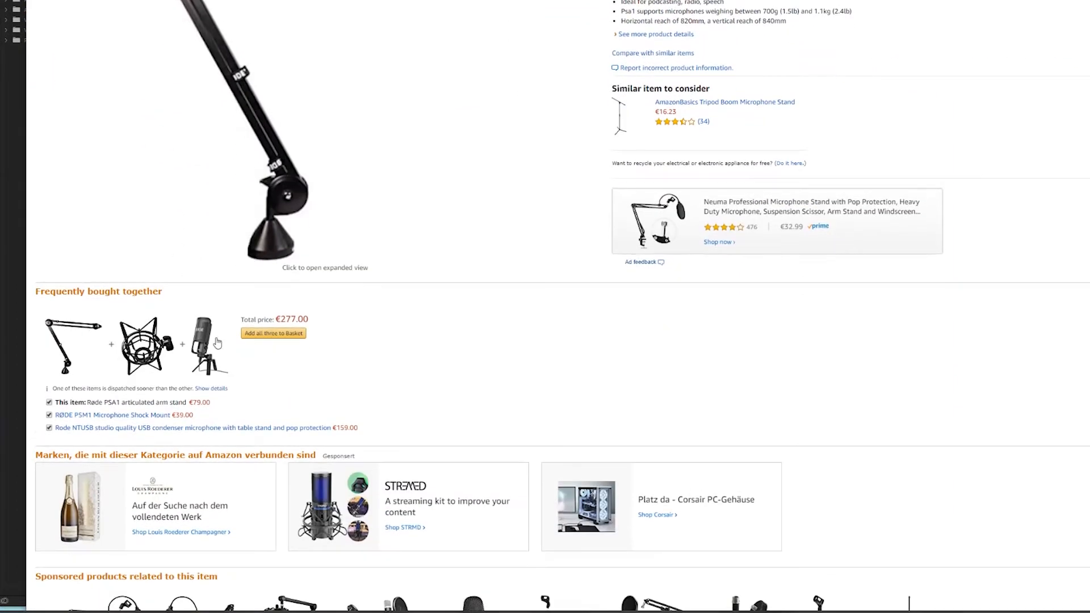
{"action": "scroll", "coordinate": [311, 286], "scroll_direction": "up", "scroll_amount": 3}
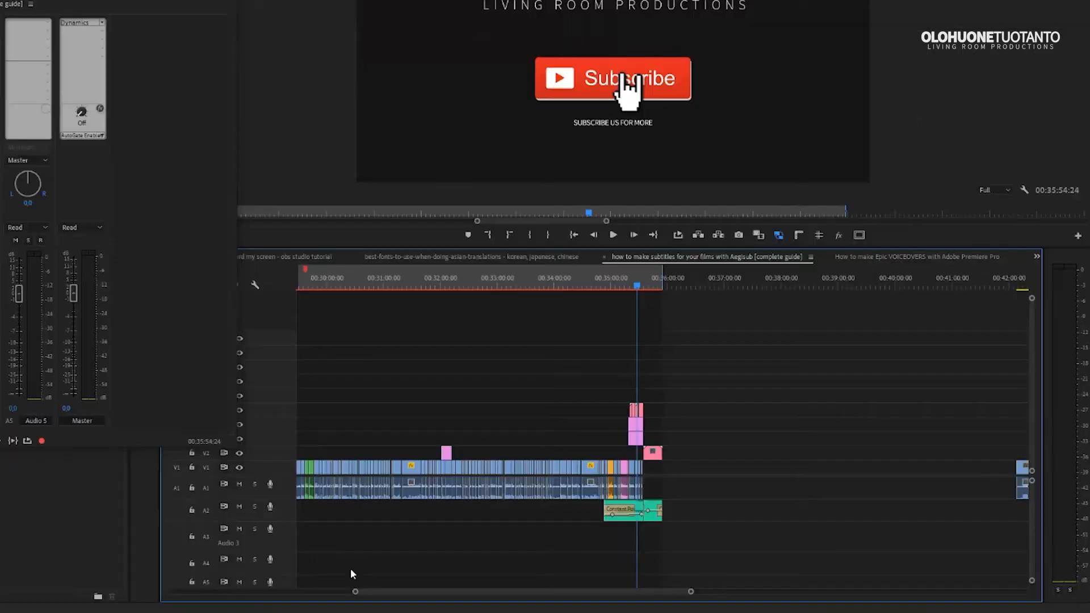
Look through the Aegisub subtitles sequence's timeline from start to end to see how its audio tracks are laid out.
{"action": "left_click_drag", "start_coordinate": [402, 596], "coordinate": [207, 593]}
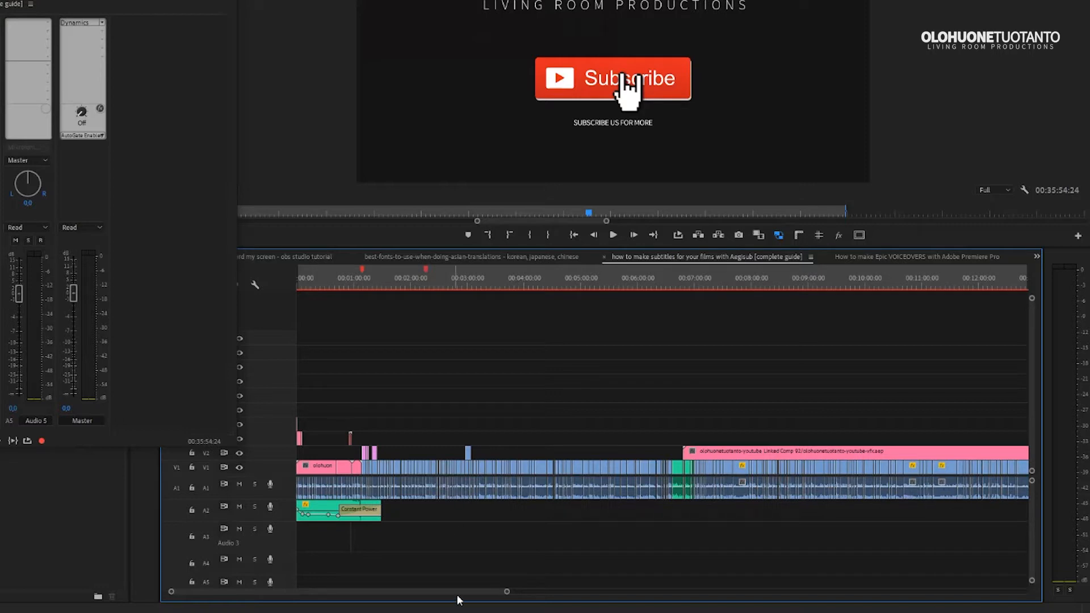
{"action": "left_click_drag", "start_coordinate": [484, 592], "coordinate": [526, 593]}
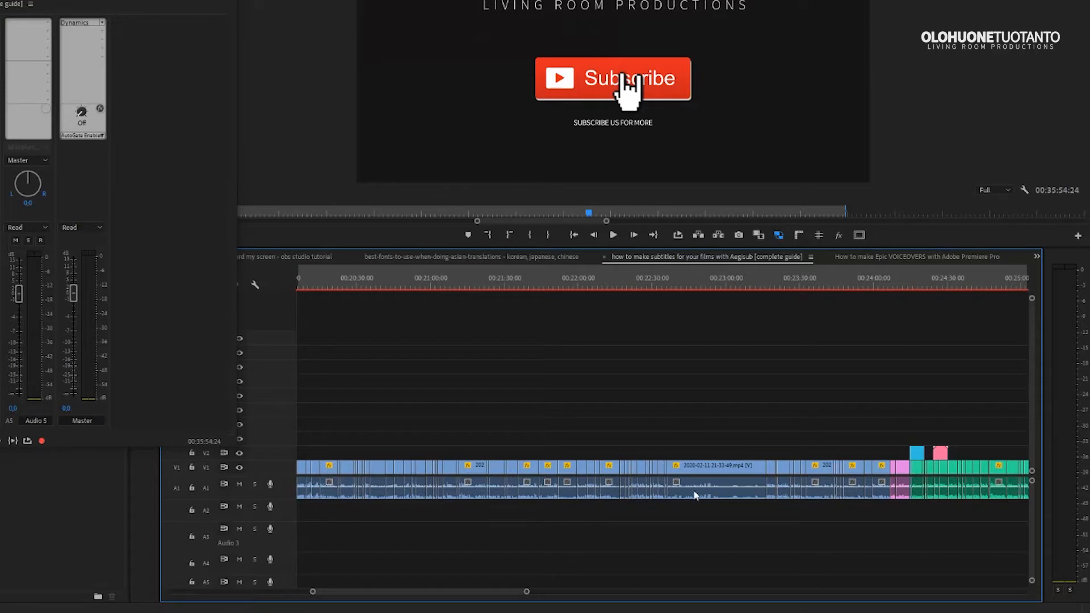
{"action": "left_click_drag", "start_coordinate": [443, 592], "coordinate": [533, 597]}
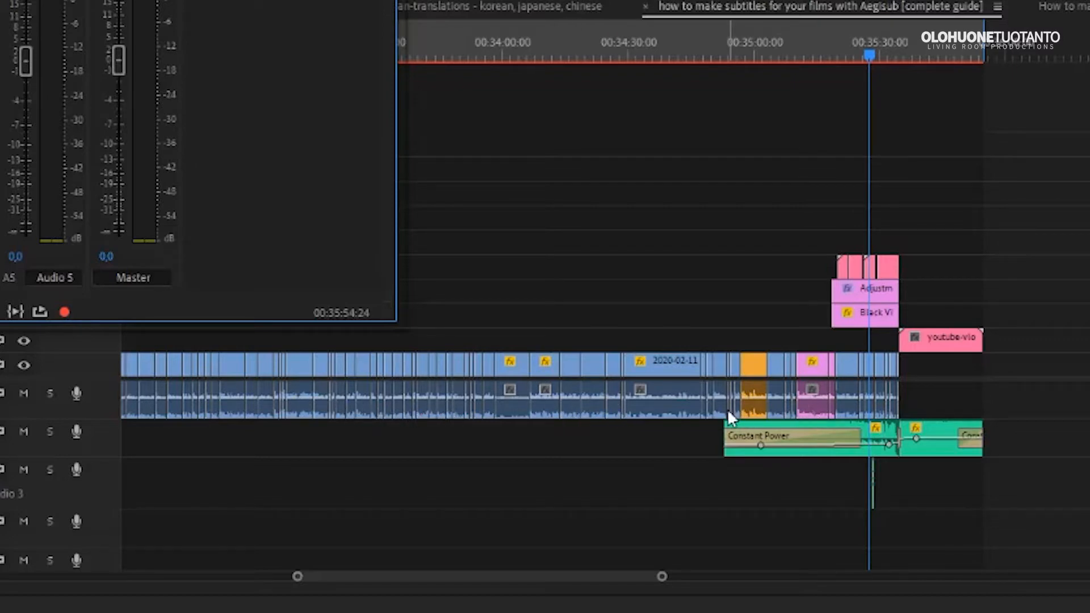
{"action": "left_click_drag", "start_coordinate": [394, 573], "coordinate": [175, 576]}
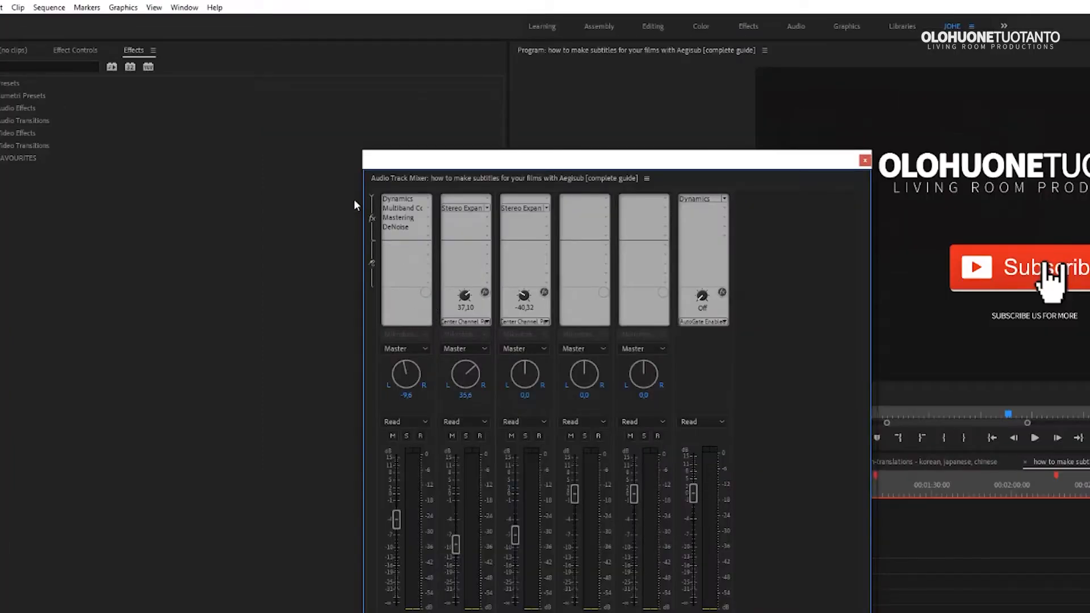
Show the Audio Track Mixer for the sequence "how to make subtitles for your films with Aegisub [complete guide]".
{"action": "left_click", "coordinate": [185, 8]}
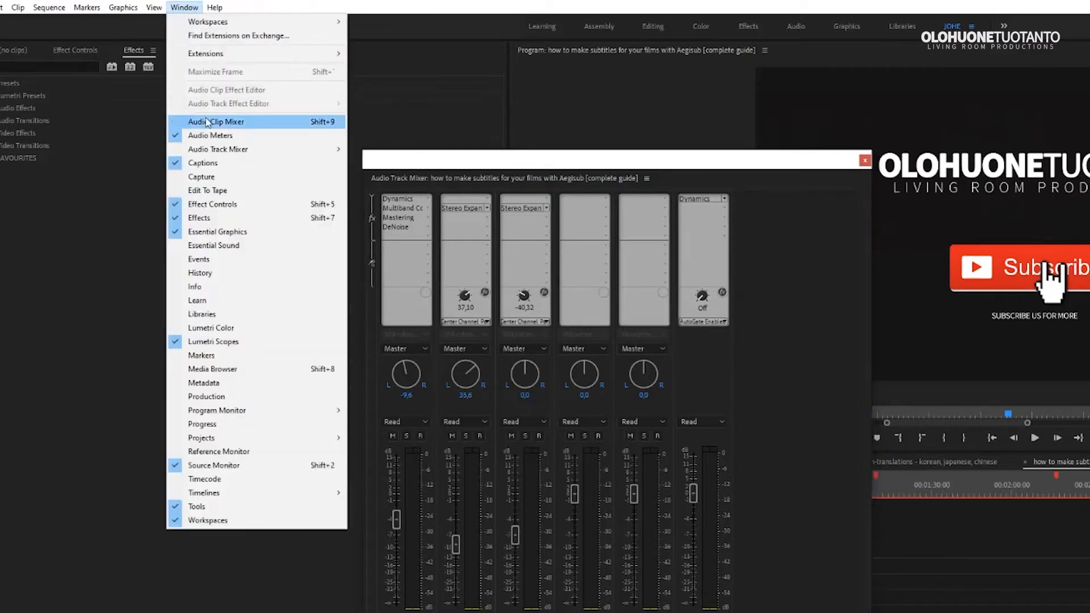
{"action": "mouse_move", "coordinate": [229, 154]}
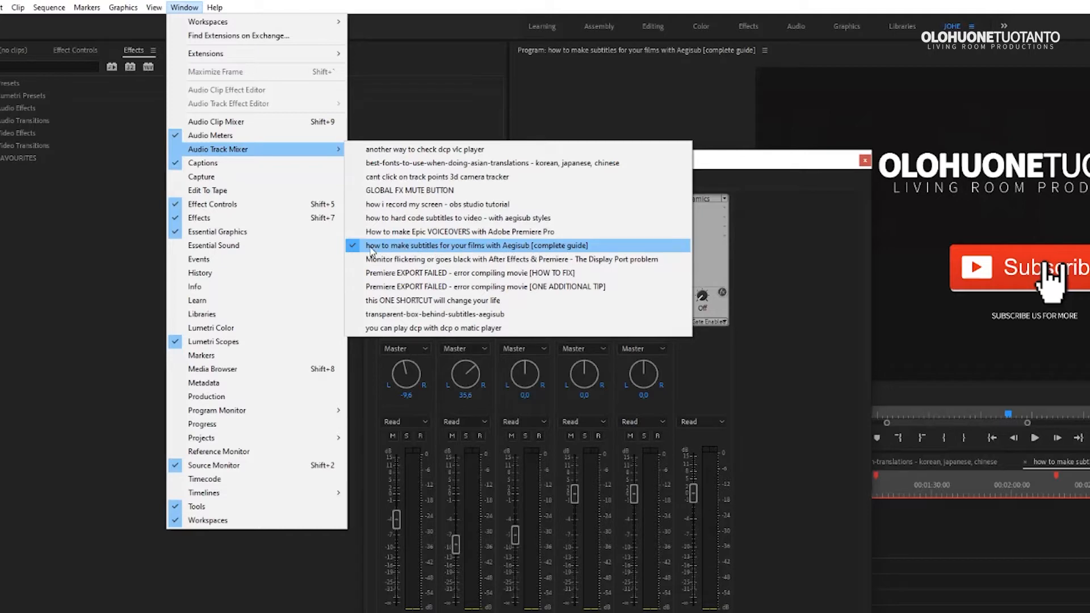
{"action": "left_click", "coordinate": [495, 248]}
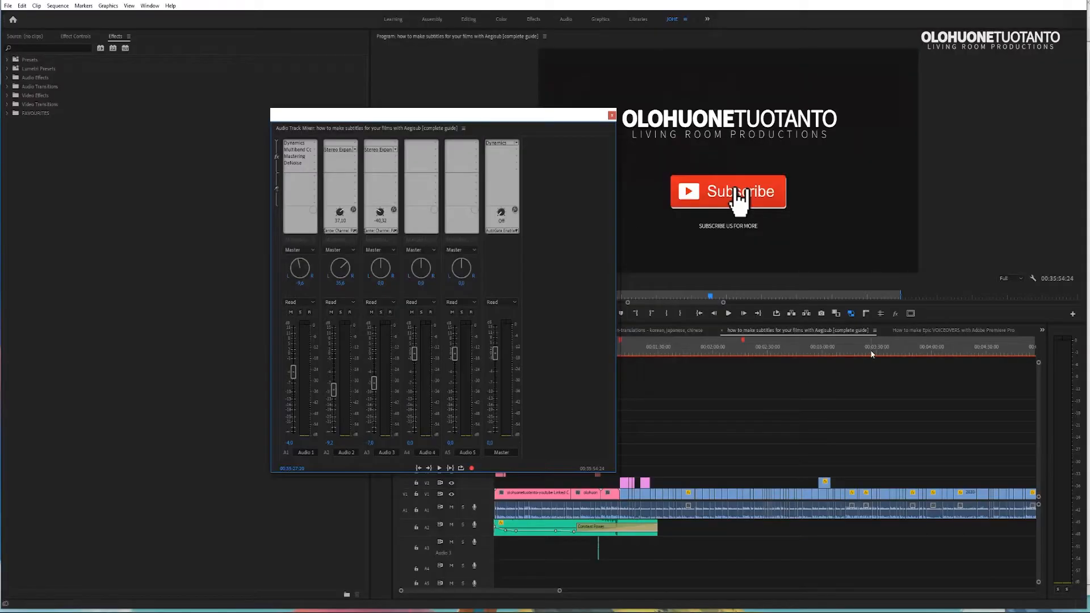
Switch between the Epic VOICEOVERS and Aegisub sequences to compare their track mixer settings, ending on the VOICEOVERS sequence.
{"action": "left_click", "coordinate": [949, 330]}
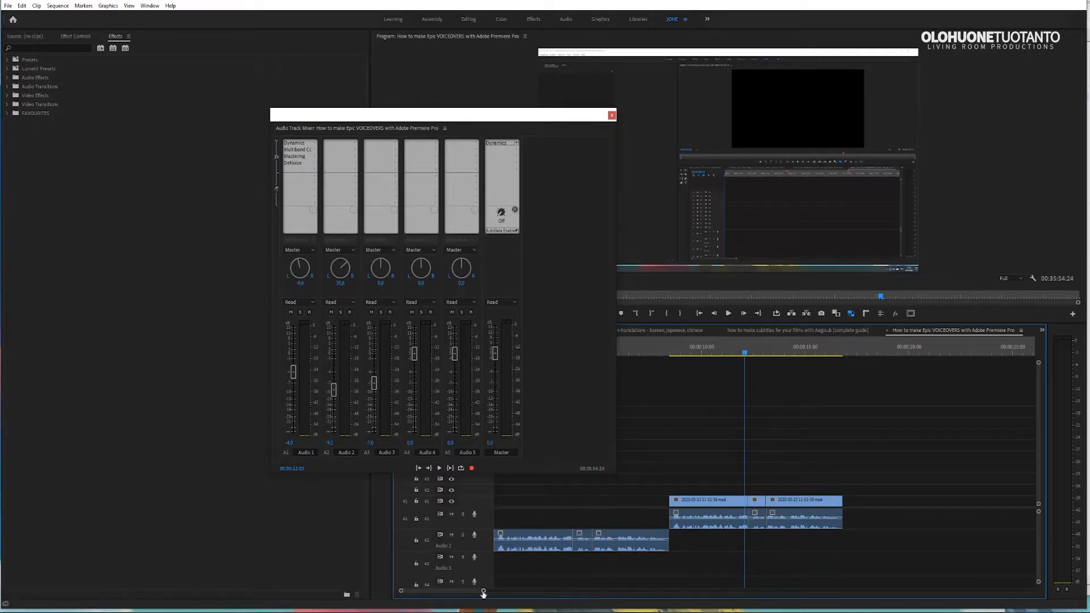
{"action": "left_click_drag", "start_coordinate": [483, 593], "coordinate": [513, 591]}
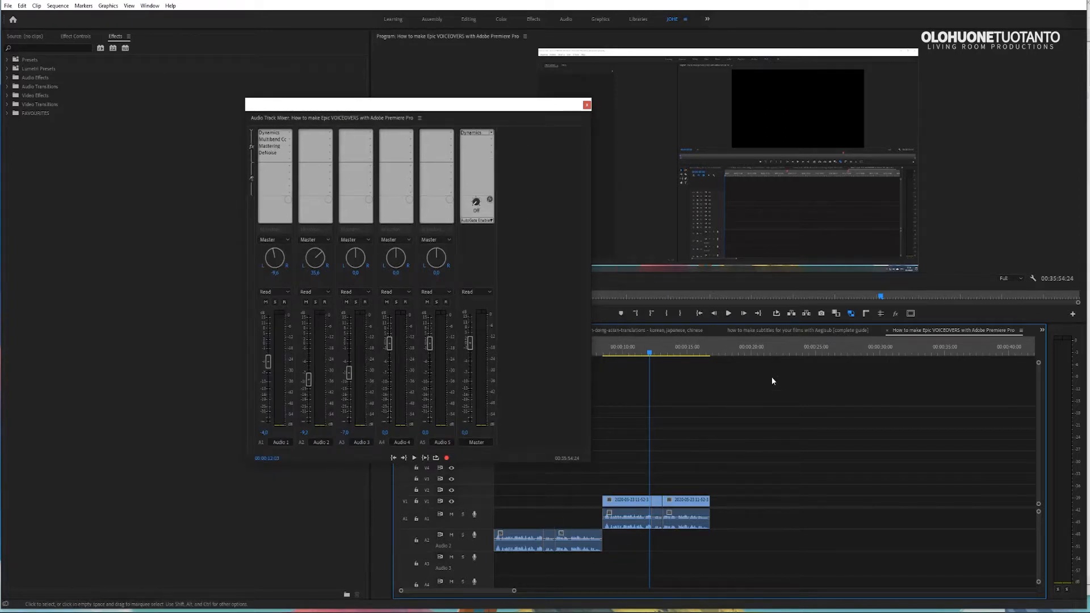
{"action": "left_click", "coordinate": [824, 330]}
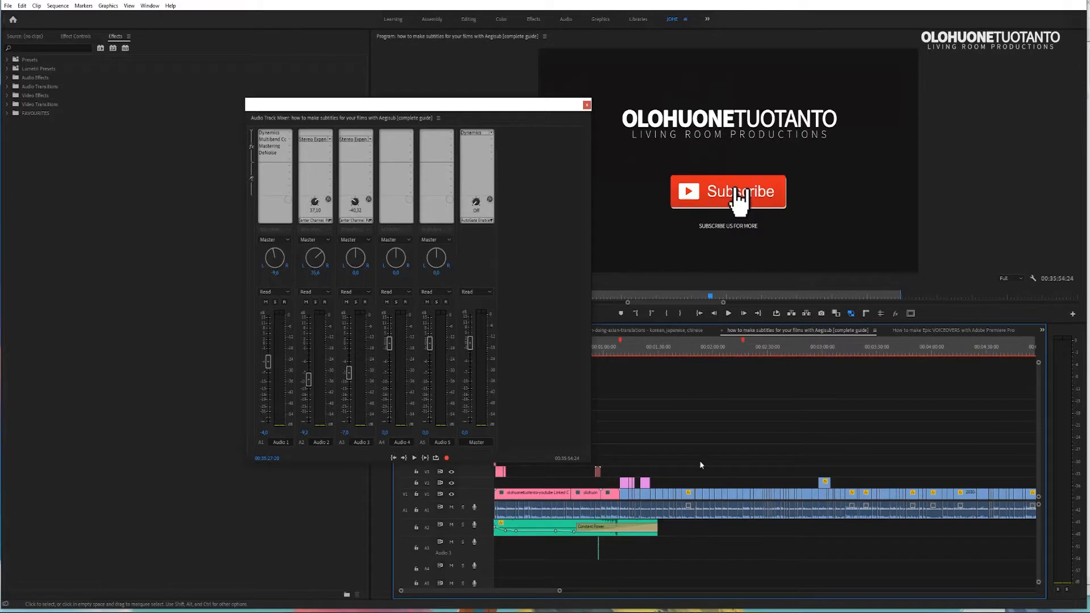
{"action": "left_click", "coordinate": [937, 330]}
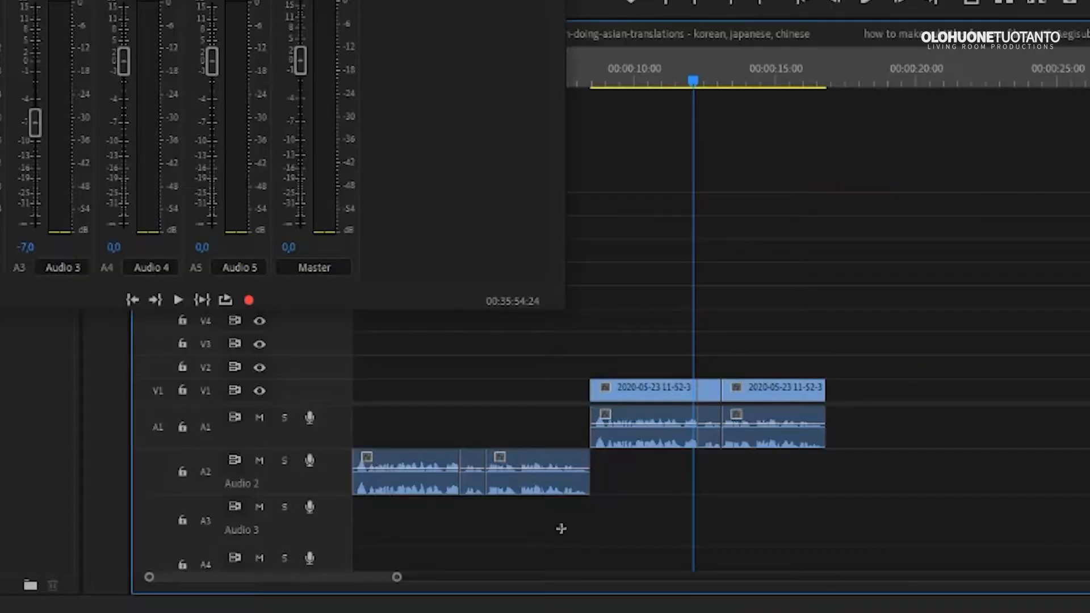
Select the Audio 2 clips and the Audio 1 clips in turn, and play the voiceover sequence.
{"action": "left_click_drag", "start_coordinate": [594, 567], "coordinate": [526, 544]}
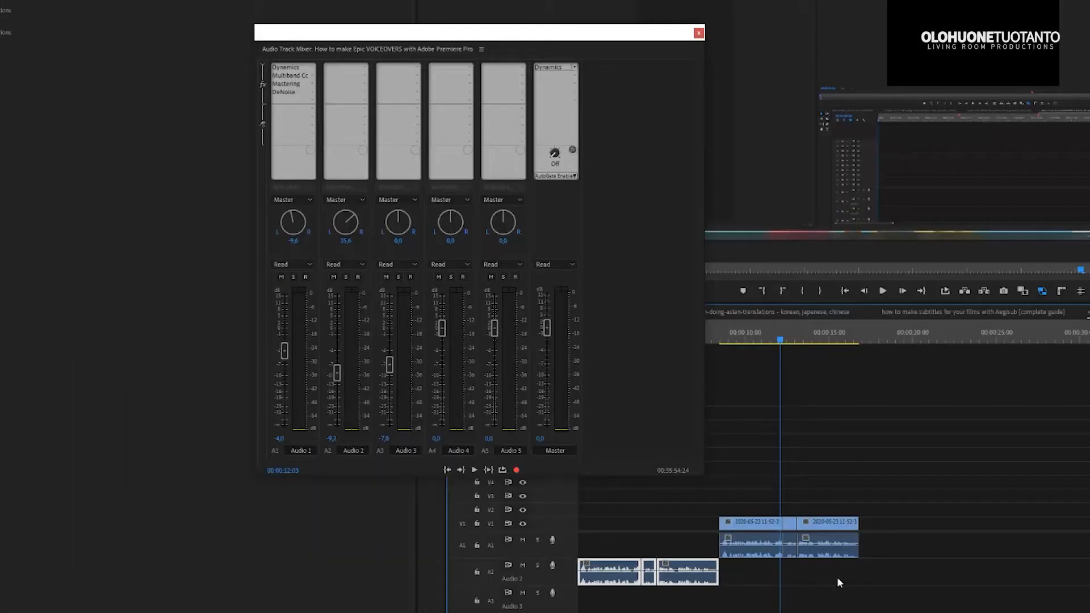
{"action": "left_click_drag", "start_coordinate": [799, 479], "coordinate": [735, 466]}
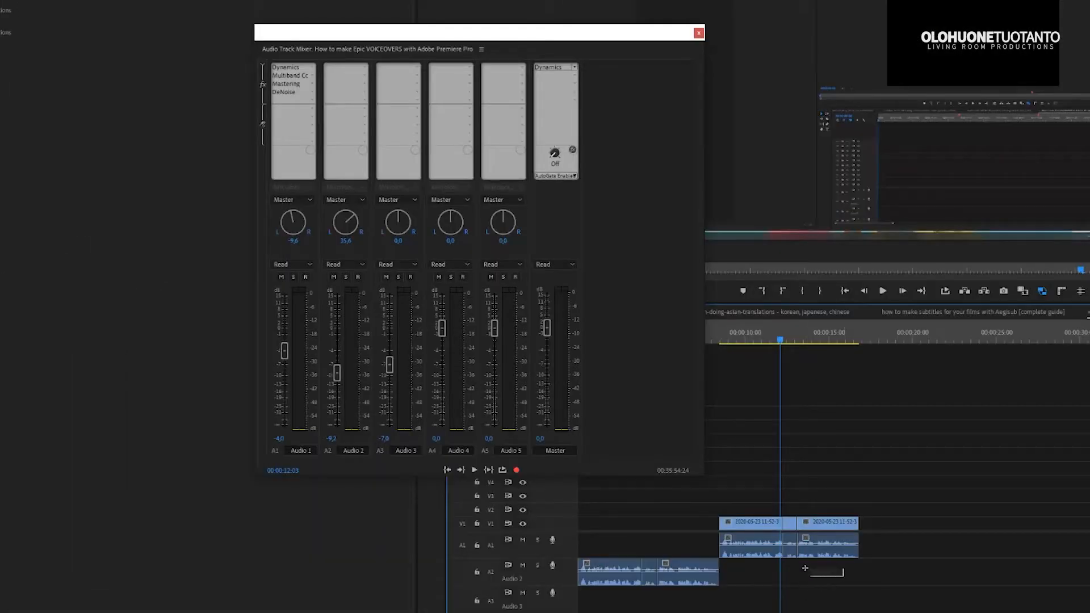
{"action": "left_click_drag", "start_coordinate": [805, 567], "coordinate": [655, 546]}
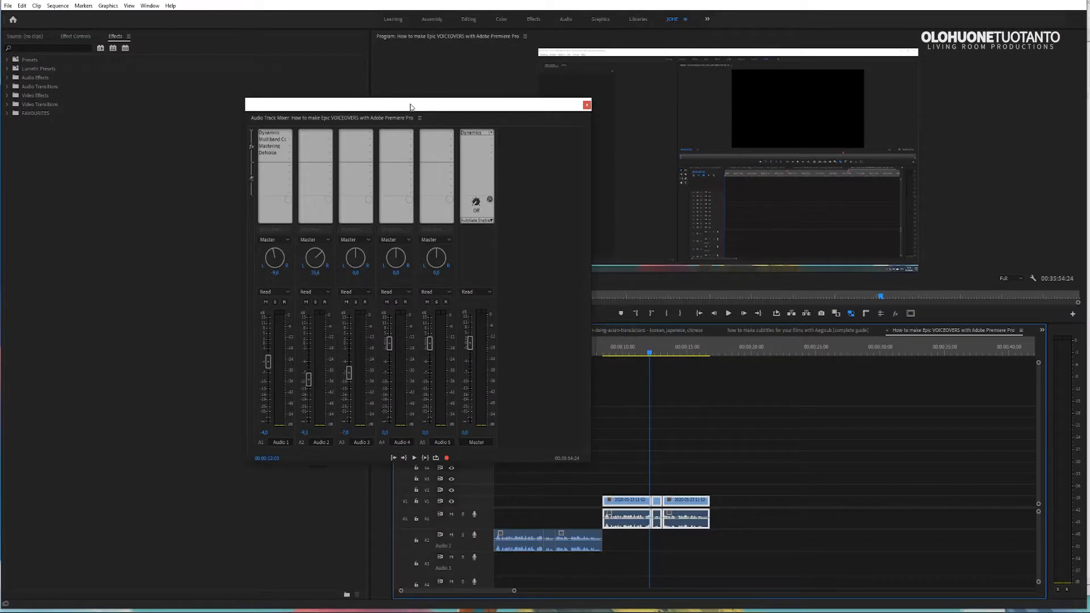
{"action": "left_click_drag", "start_coordinate": [410, 106], "coordinate": [397, 70]}
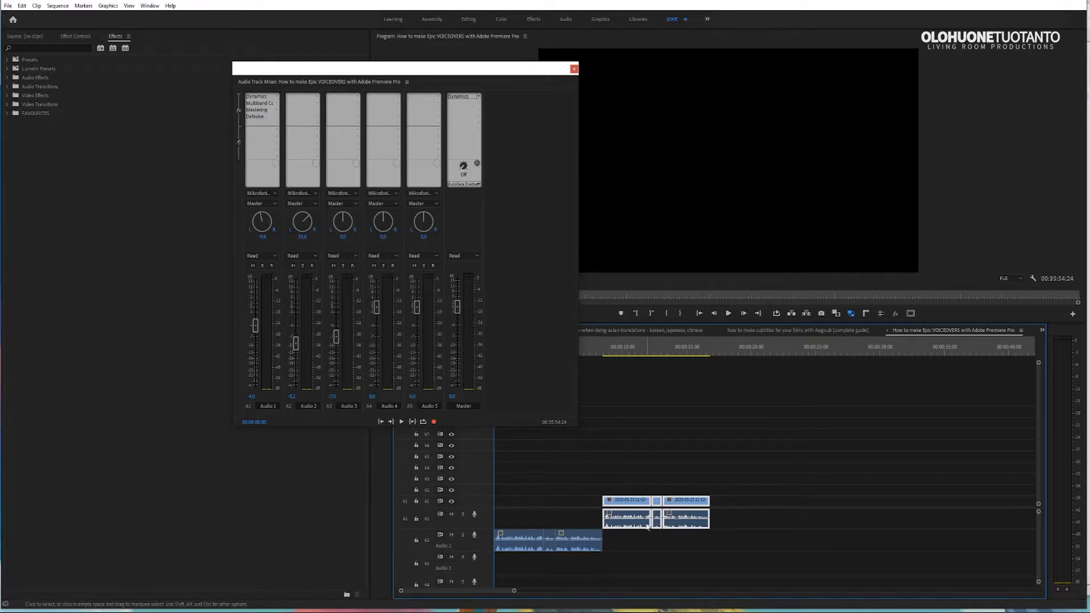
{"action": "key", "text": "space"}
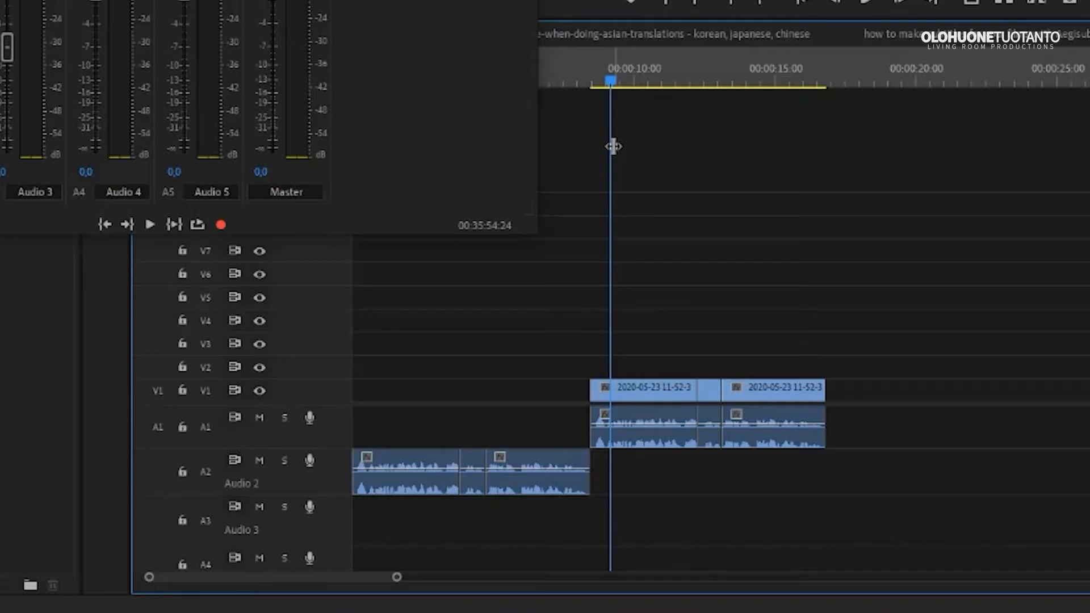
Move the three voiceover clips from Audio 2 up to Audio 1 and play them through that track's effects.
{"action": "left_click_drag", "start_coordinate": [531, 510], "coordinate": [445, 437]}
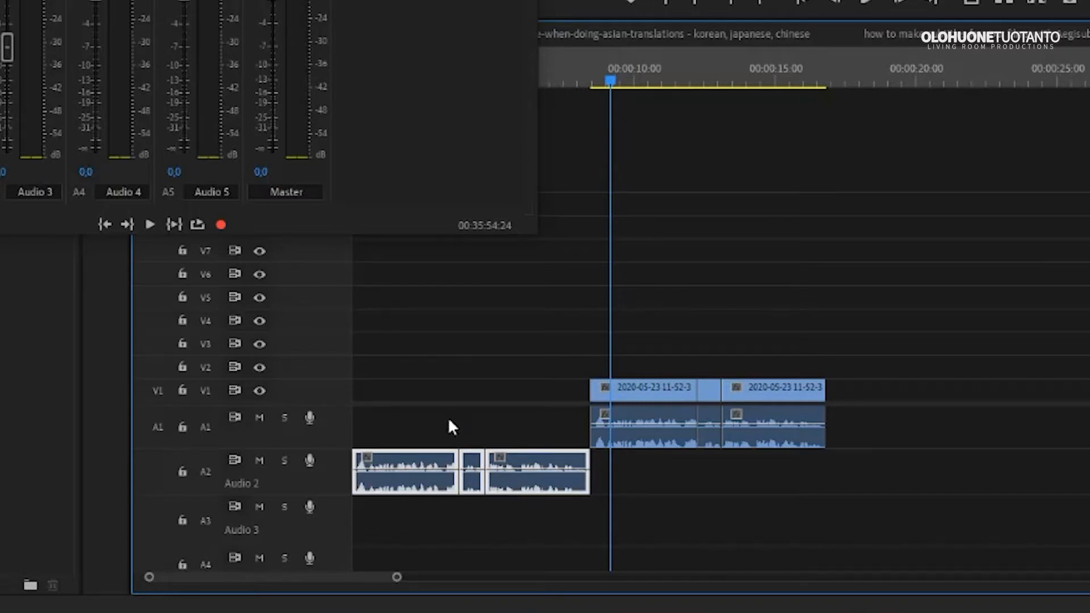
{"action": "left_click_drag", "start_coordinate": [426, 453], "coordinate": [427, 438]}
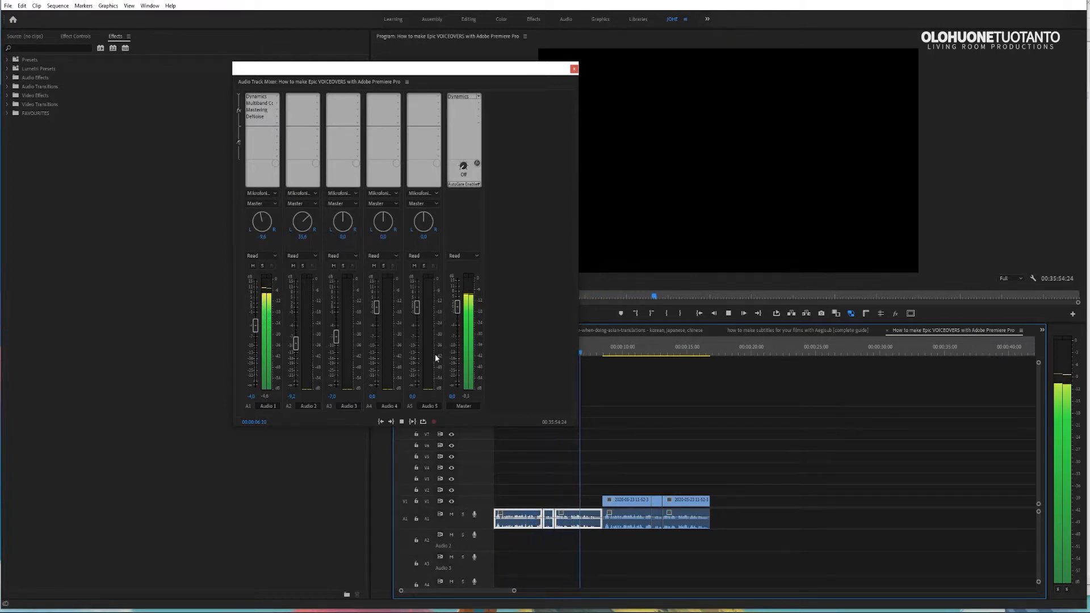
{"action": "left_click", "coordinate": [593, 352]}
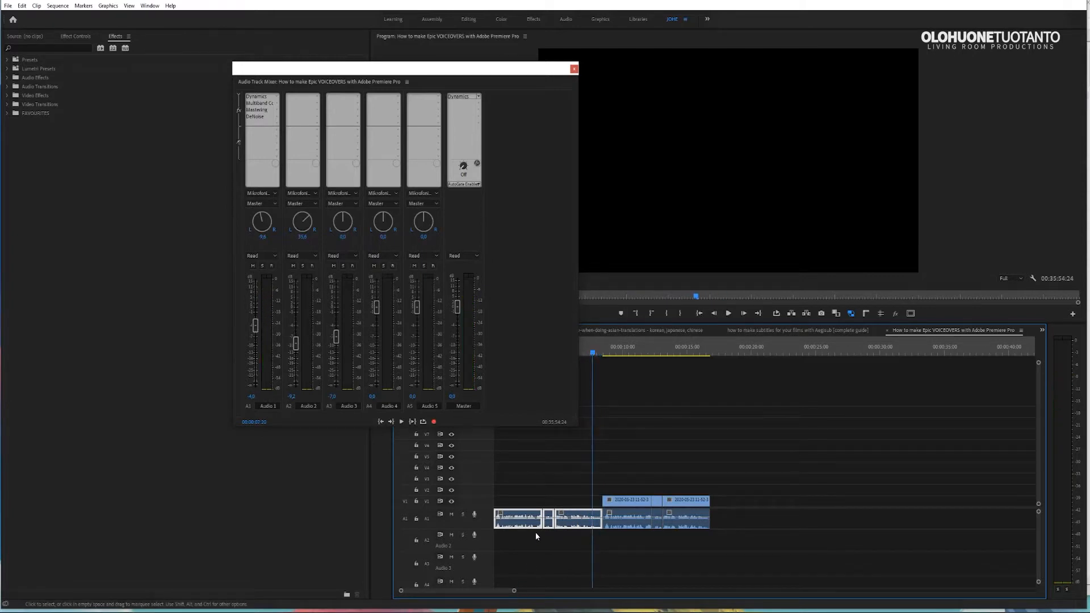
Return the three voiceover clips to Audio 2 and deselect them.
{"action": "left_click_drag", "start_coordinate": [534, 523], "coordinate": [532, 542]}
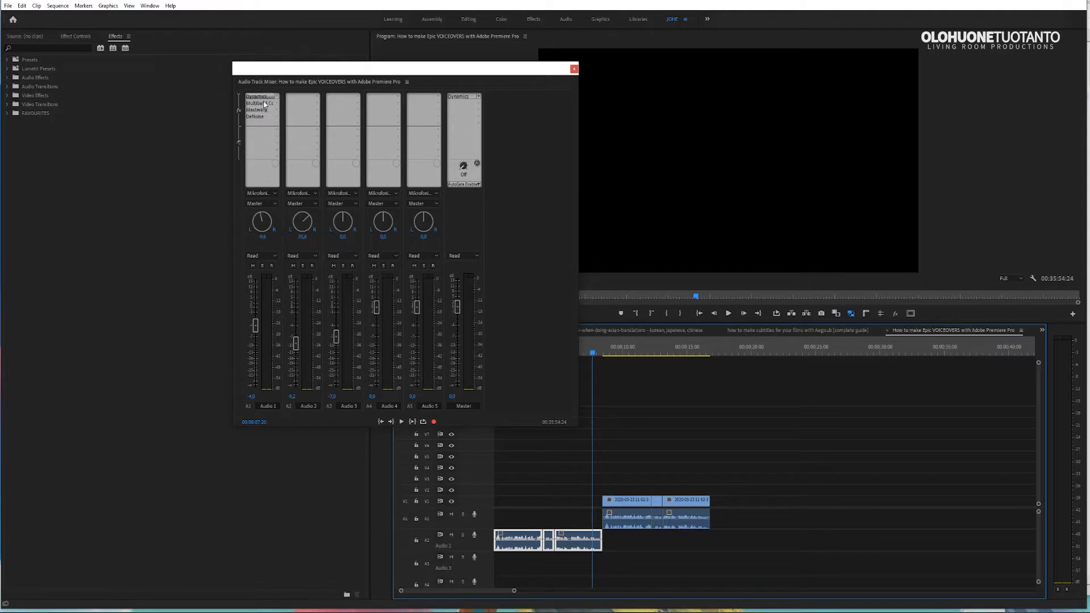
{"action": "left_click", "coordinate": [752, 469]}
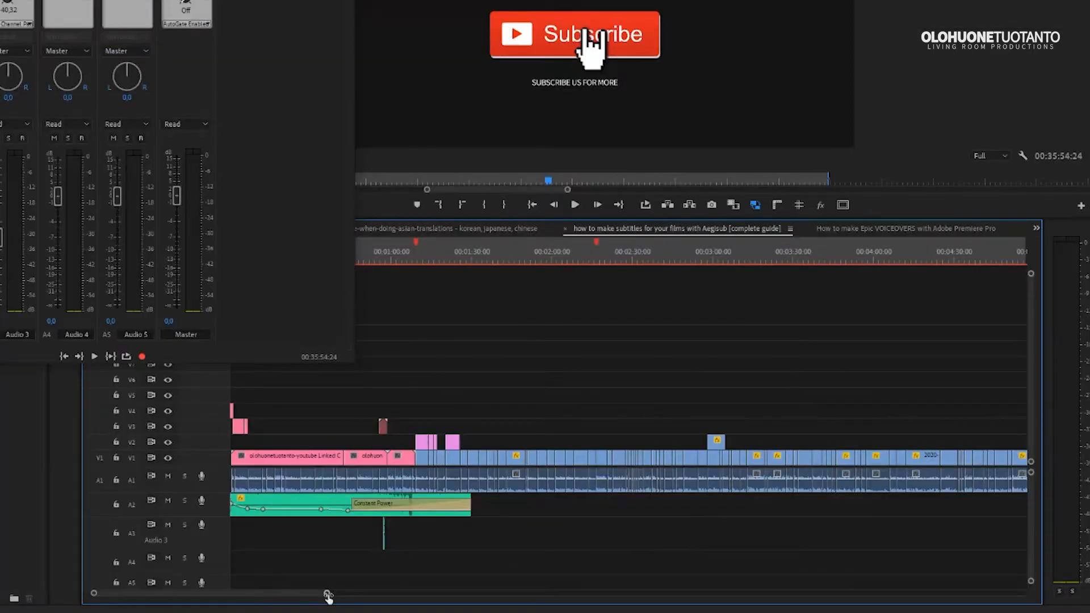
Play the voiceover sequence across the transition from the Audio 2 clips to the Audio 1 clips.
{"action": "left_click_drag", "start_coordinate": [329, 594], "coordinate": [718, 610]}
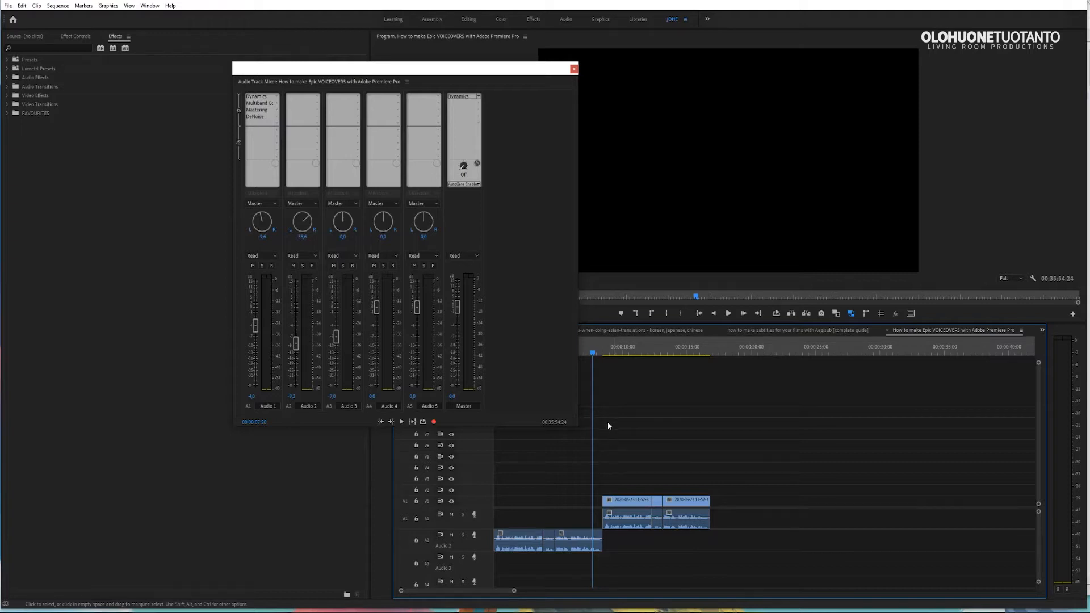
{"action": "left_click", "coordinate": [586, 352]}
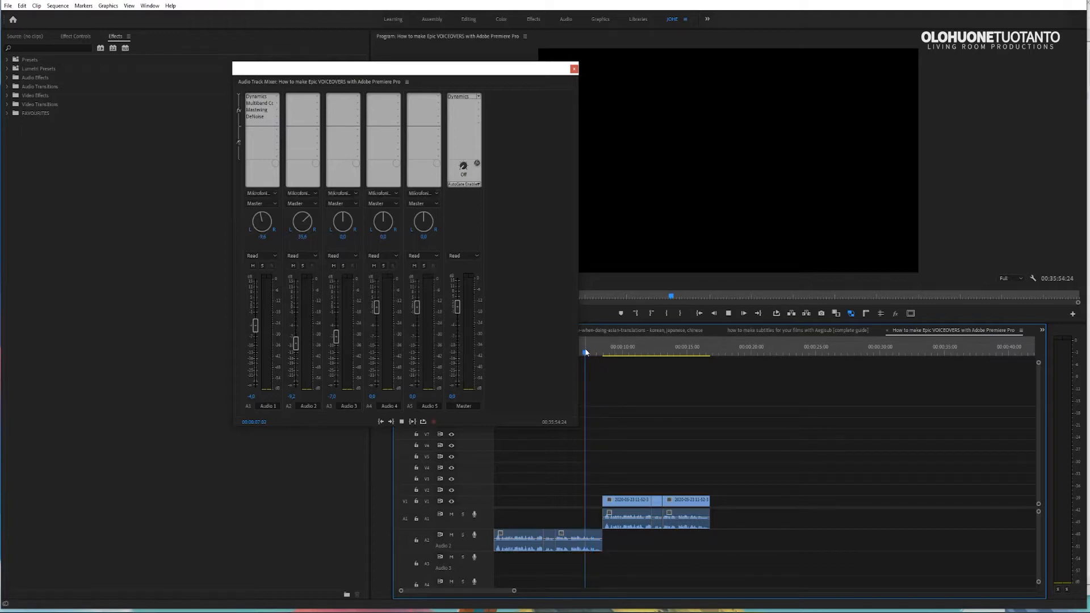
{"action": "key", "text": "space"}
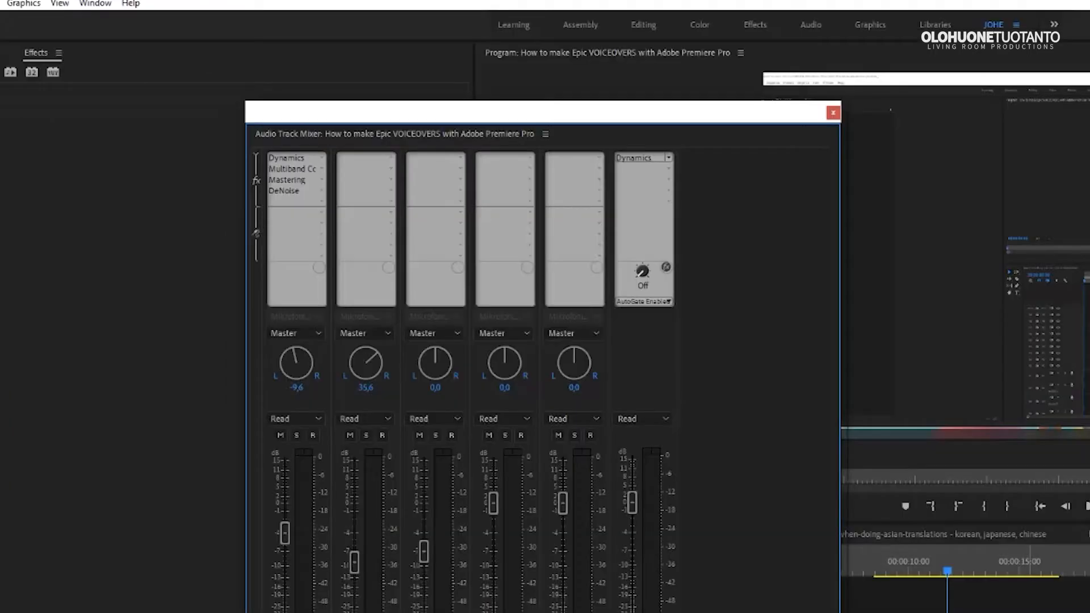
{"action": "key", "text": "space"}
Remove the Dynamics, Multiband Compressor, Mastering and DeNoise effects from the Audio 1 track.
{"action": "left_click", "coordinate": [321, 159]}
{"action": "left_click", "coordinate": [332, 172]}
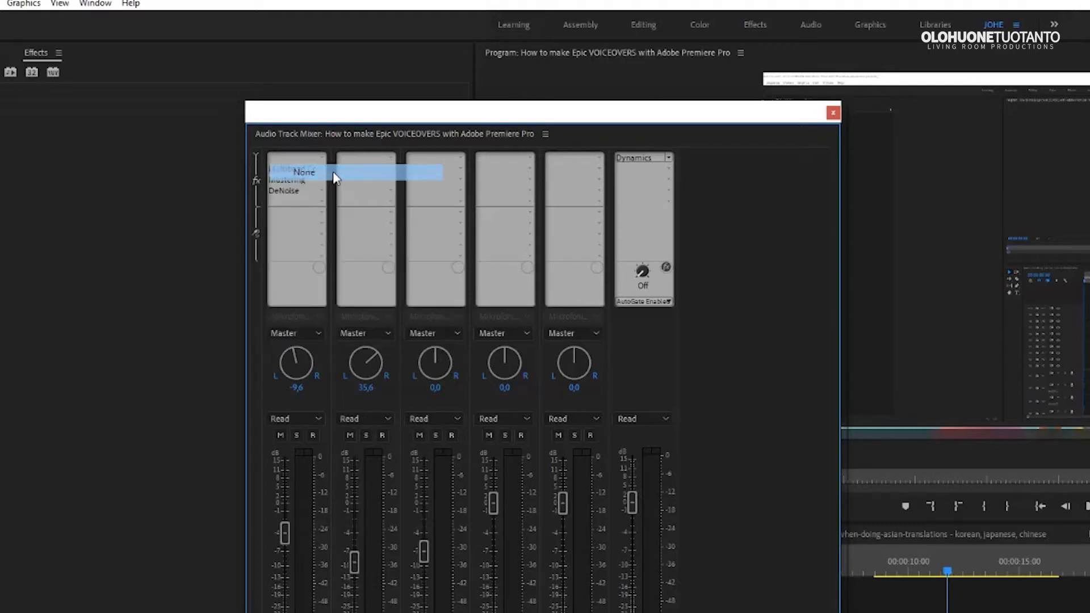
{"action": "left_click", "coordinate": [329, 170]}
{"action": "left_click", "coordinate": [326, 180]}
{"action": "left_click", "coordinate": [328, 183]}
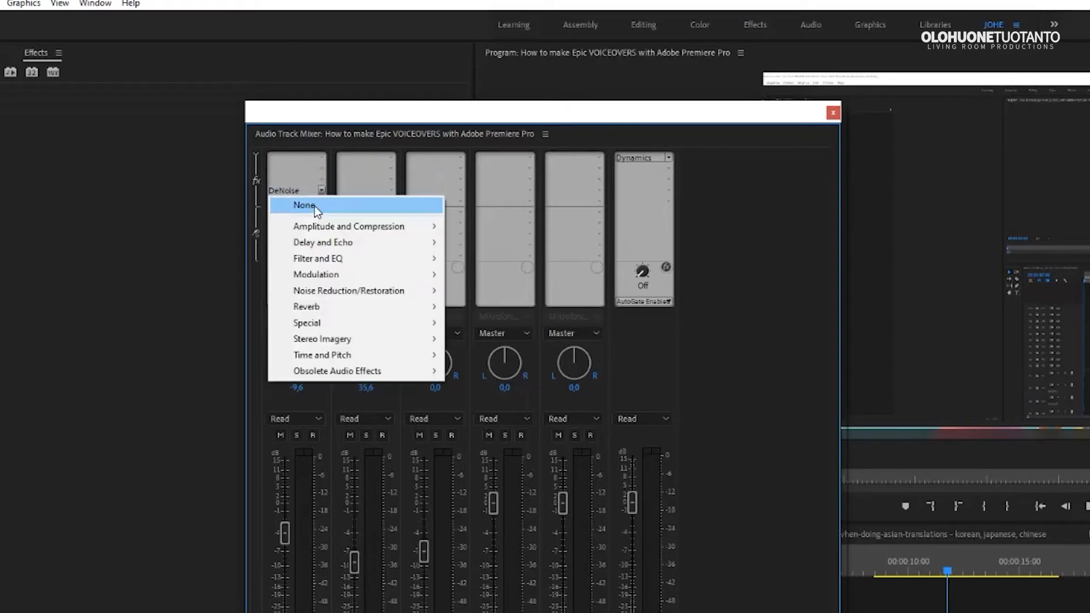
{"action": "left_click", "coordinate": [315, 206]}
Remove the Dynamics effect from the Master track and reposition the floating Audio Track Mixer.
{"action": "left_click", "coordinate": [669, 158]}
{"action": "left_click", "coordinate": [669, 169]}
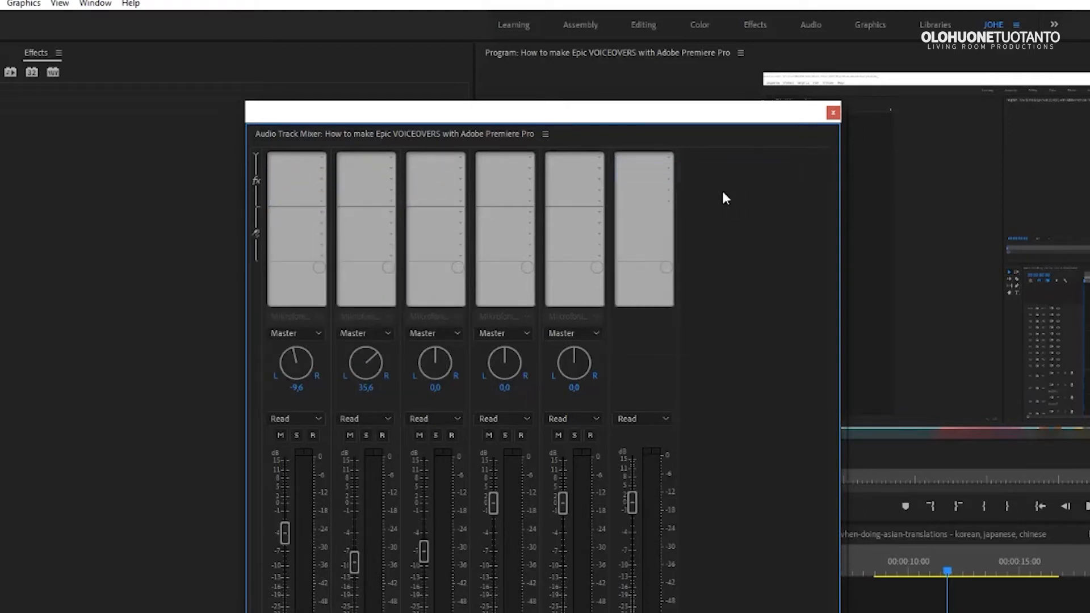
{"action": "left_click_drag", "start_coordinate": [581, 124], "coordinate": [599, 130]}
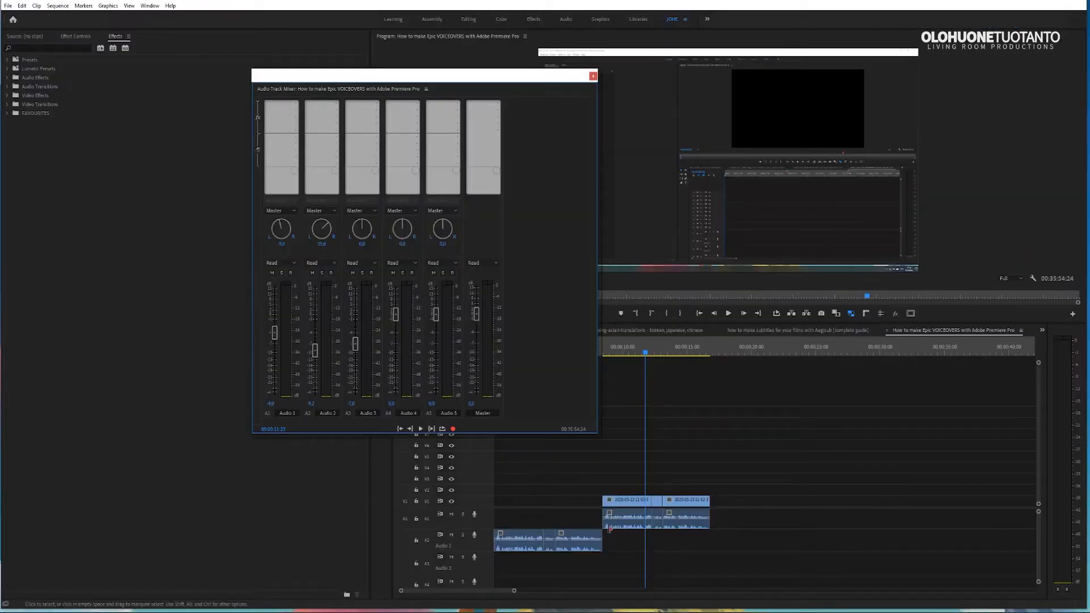
Point out the voiceover clips by selecting the Audio 1 group, the empty gap beside it and the Audio 2 group in turn.
{"action": "left_click_drag", "start_coordinate": [758, 520], "coordinate": [565, 484]}
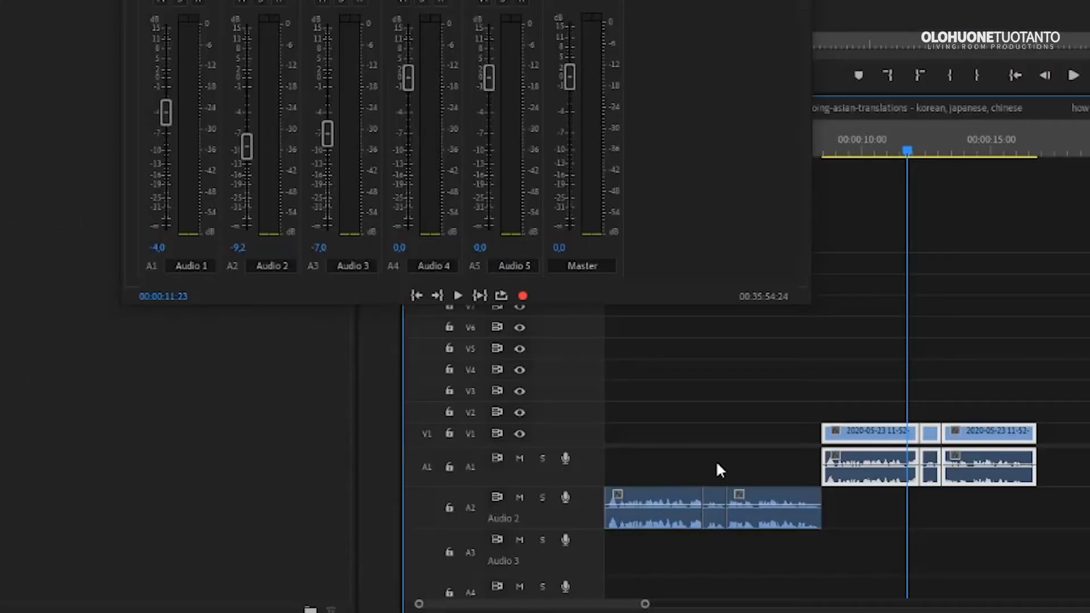
{"action": "left_click", "coordinate": [718, 463]}
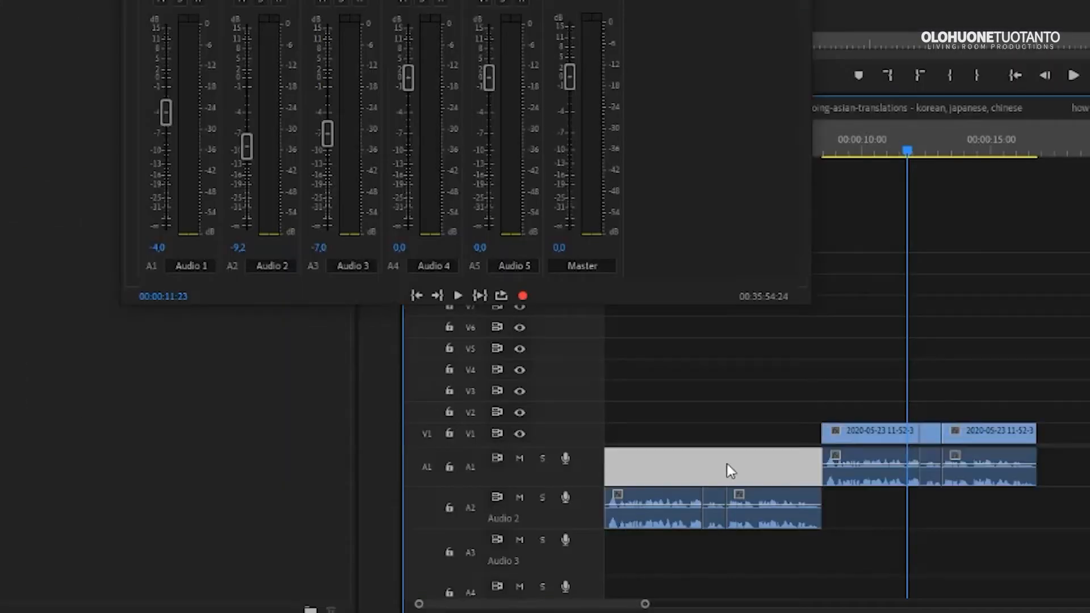
{"action": "left_click", "coordinate": [728, 466]}
{"action": "left_click_drag", "start_coordinate": [665, 468], "coordinate": [781, 525]}
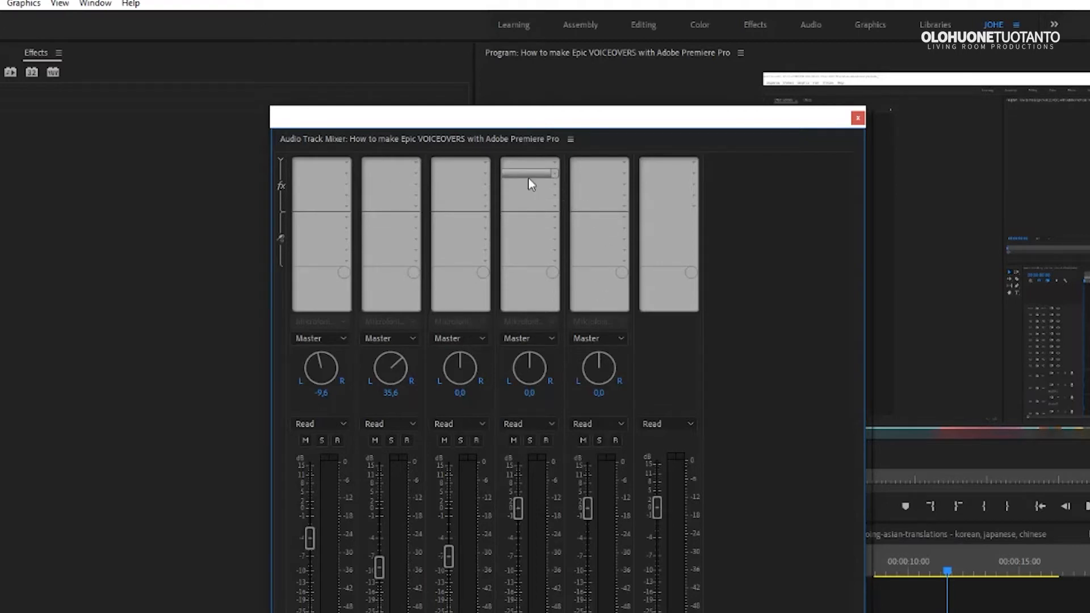
Collapse the effects and sends section of the Audio Track Mixer and expand it again.
{"action": "left_click", "coordinate": [280, 161]}
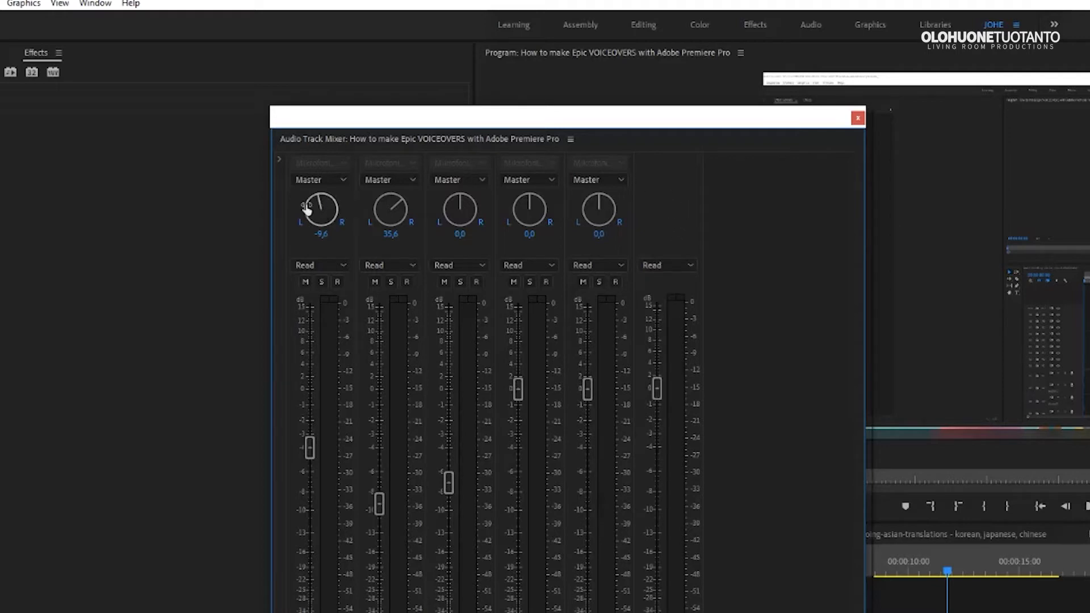
{"action": "left_click", "coordinate": [279, 162]}
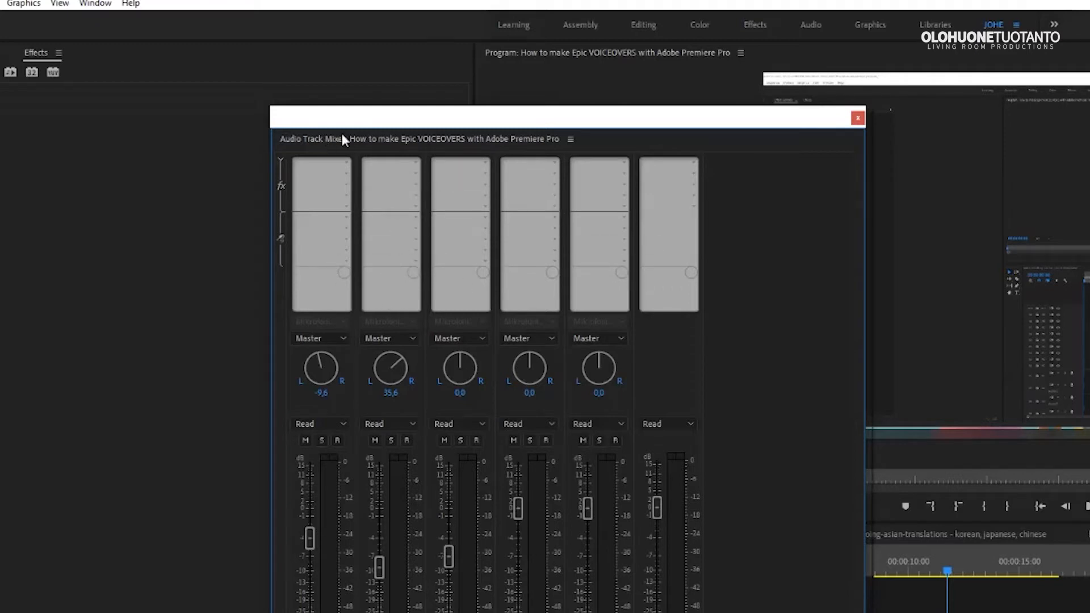
Add the Dynamics effect to the first effect slot of Audio 1 and open its editor, clear of the mixer.
{"action": "left_click", "coordinate": [347, 166]}
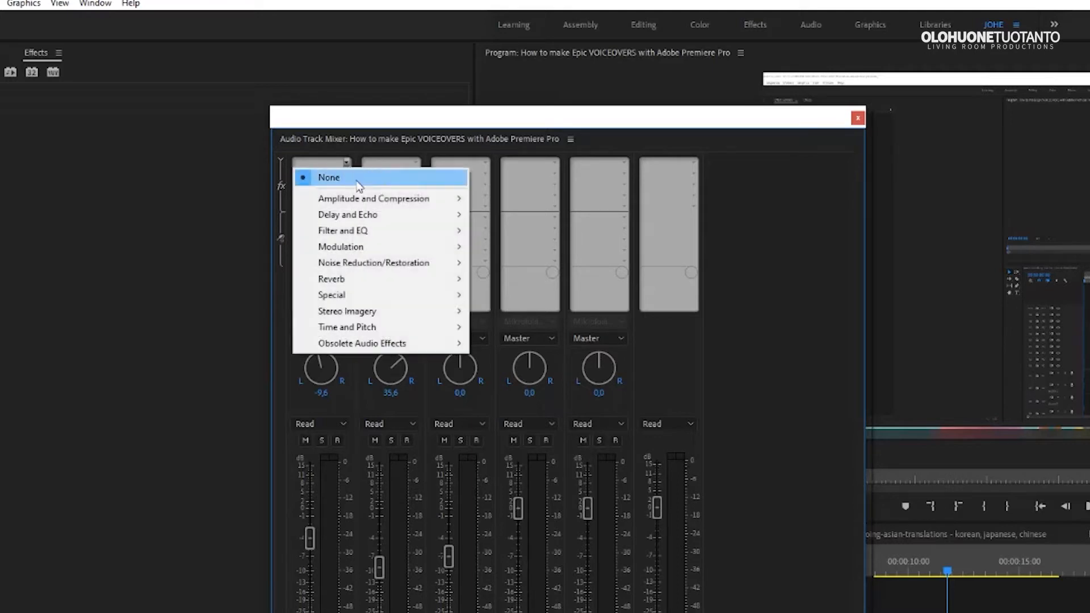
{"action": "mouse_move", "coordinate": [457, 203]}
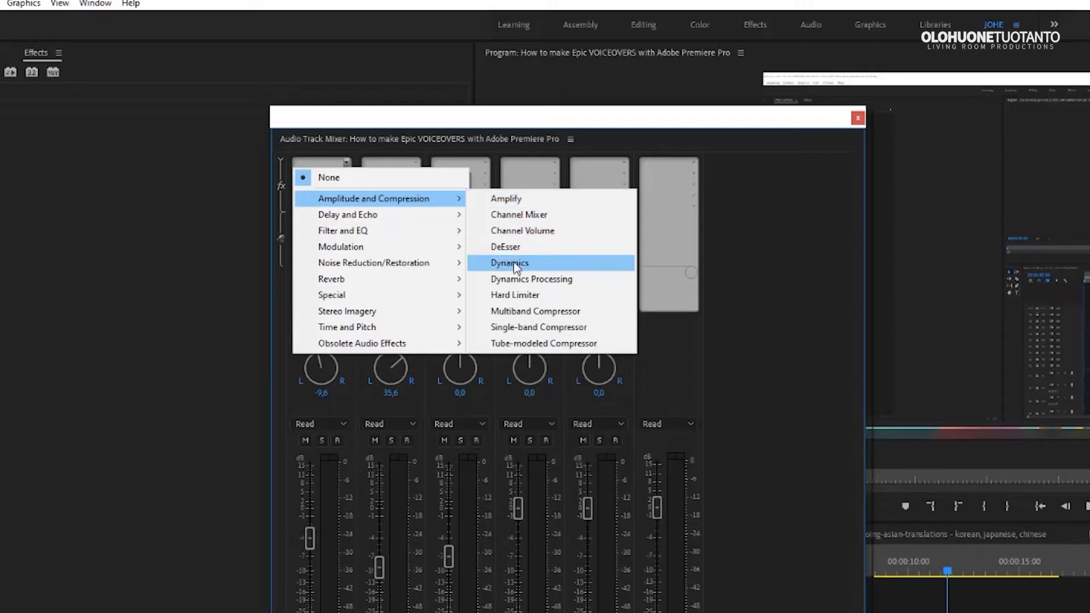
{"action": "left_click_drag", "start_coordinate": [391, 164], "coordinate": [279, 106]}
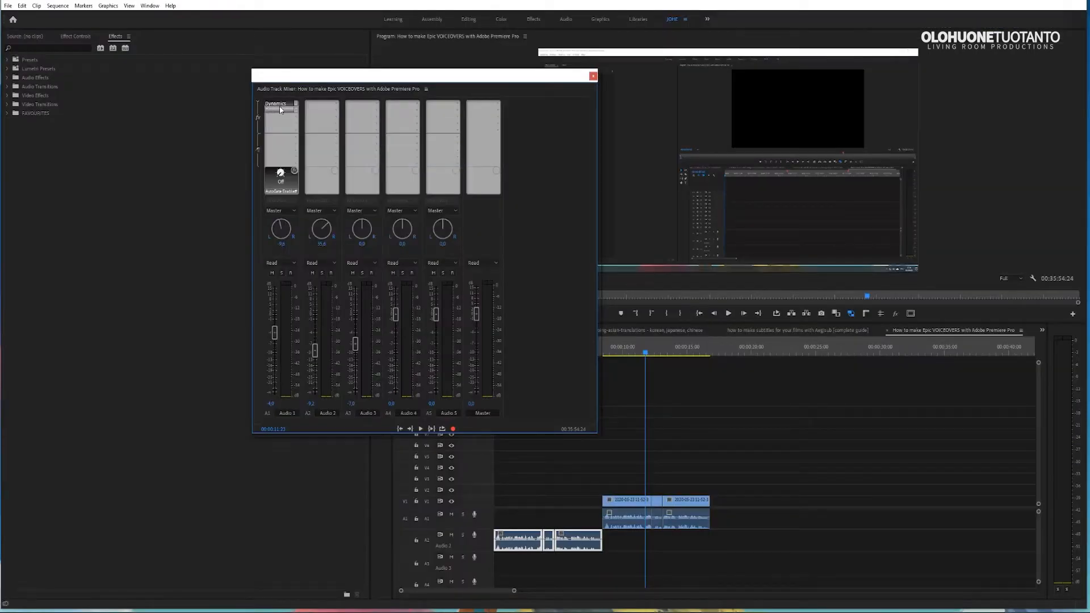
{"action": "double_click", "coordinate": [278, 107]}
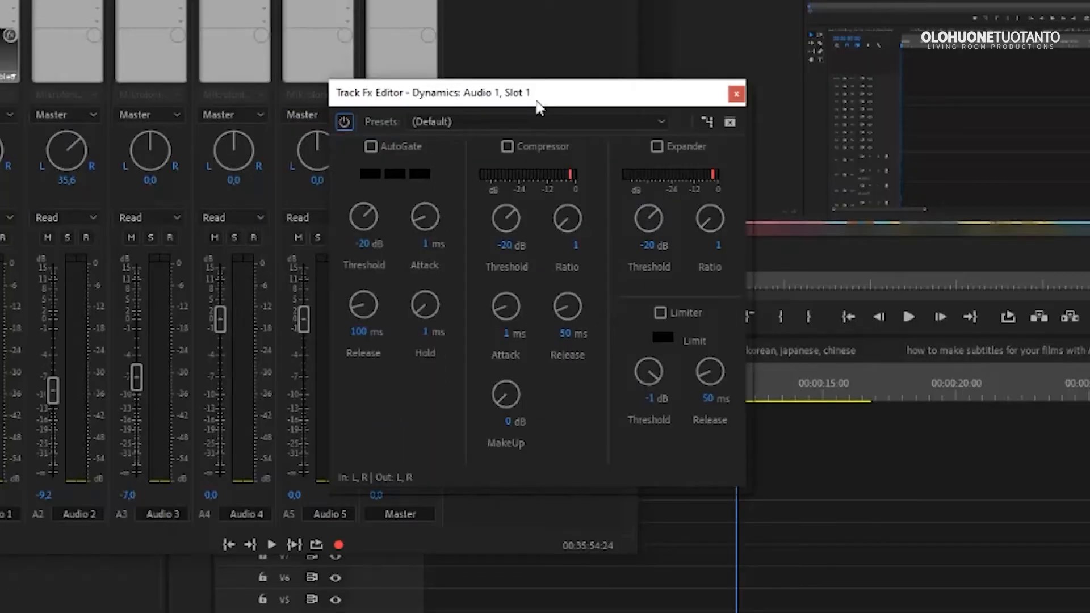
{"action": "left_click_drag", "start_coordinate": [538, 105], "coordinate": [526, 80]}
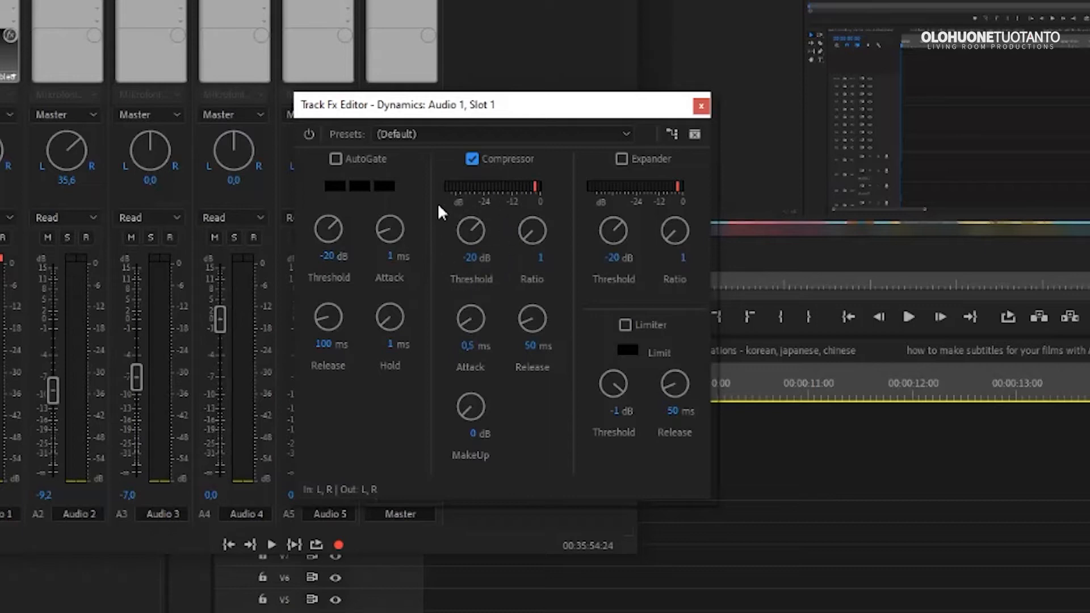
Set the Dynamics Compressor's ratio to 1.8, attack to 1 ms, release to 79 ms and MakeUp to 4.1 dB.
{"action": "mouse_move", "coordinate": [548, 234]}
{"action": "left_mouse_down"}
{"action": "mouse_move", "coordinate": [579, 234]}
{"action": "mouse_move", "coordinate": [570, 232]}
{"action": "left_mouse_up"}
{"action": "left_click_drag", "start_coordinate": [476, 317], "coordinate": [487, 315]}
{"action": "left_click_drag", "start_coordinate": [555, 320], "coordinate": [483, 408]}
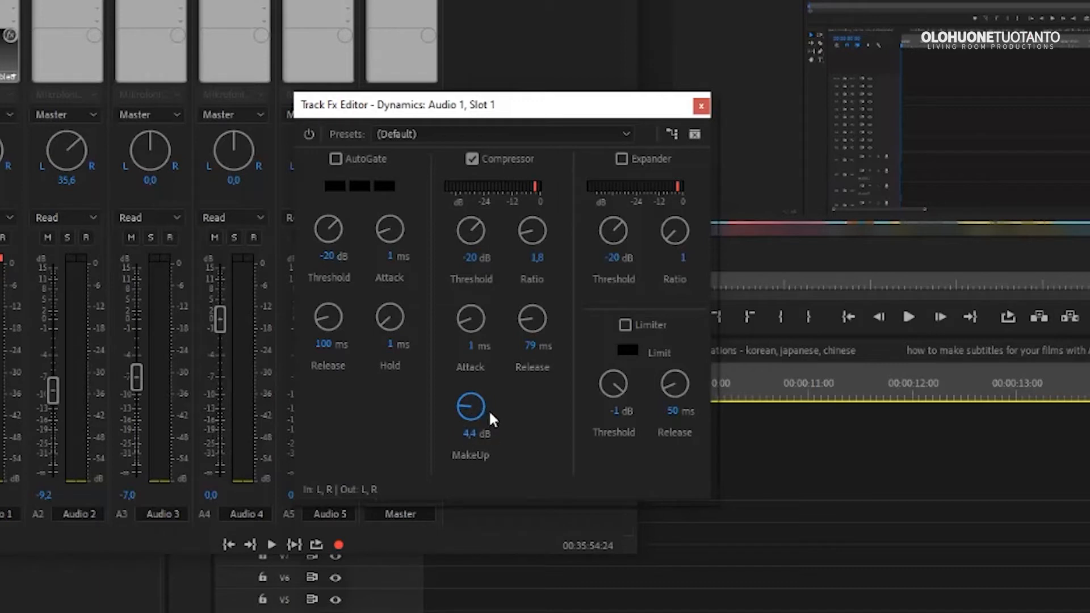
{"action": "left_click_drag", "start_coordinate": [486, 415], "coordinate": [483, 419]}
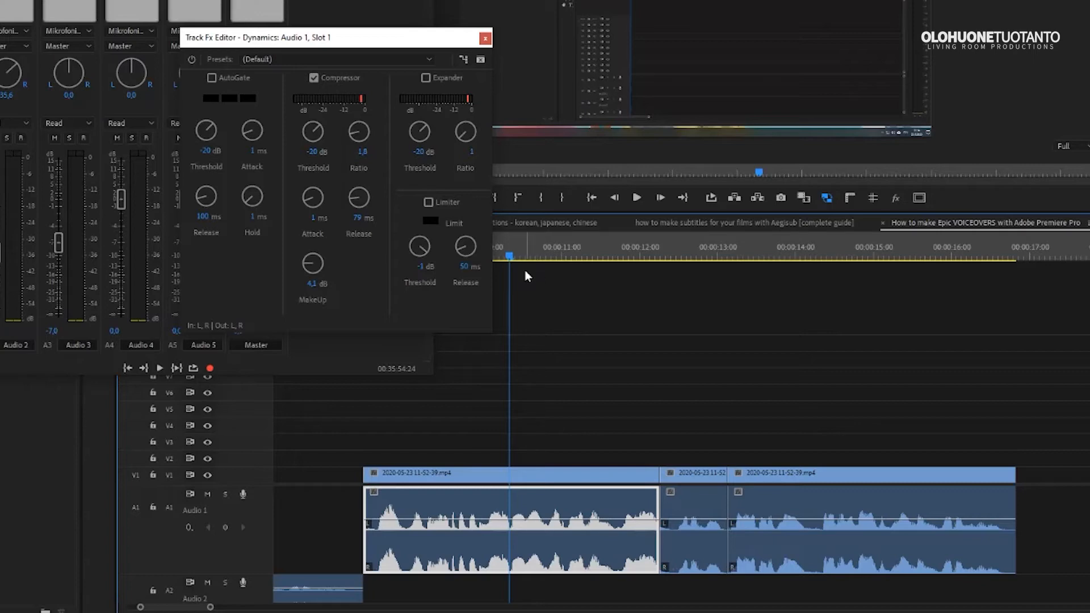
Play the Audio 1 voiceover with the Dynamics Compressor on, off and on again to compare the sound.
{"action": "left_click", "coordinate": [506, 248]}
{"action": "key", "text": "space"}
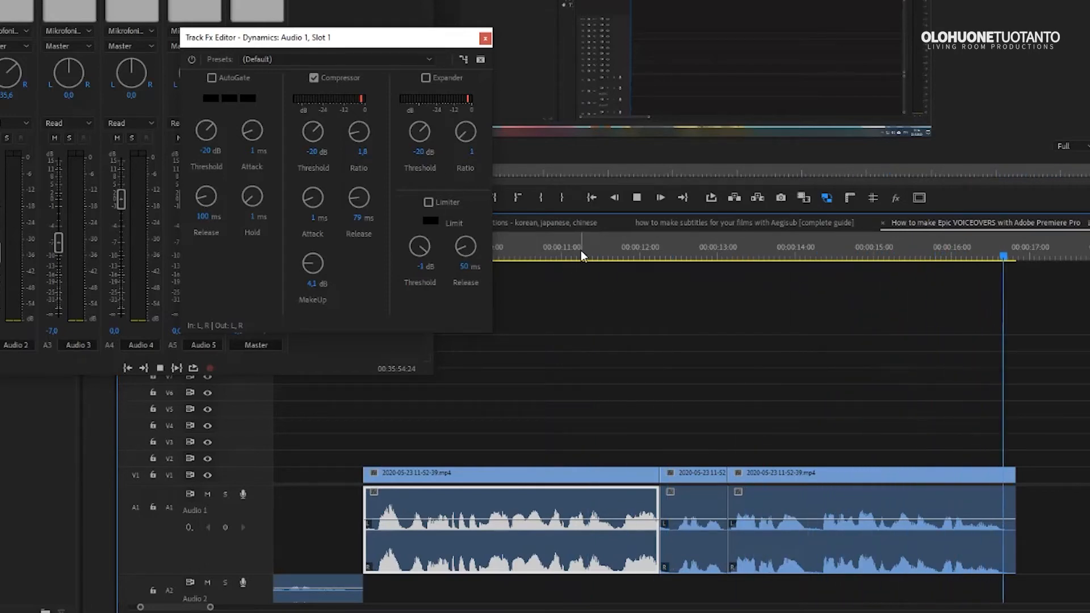
{"action": "key", "text": "space"}
{"action": "left_click", "coordinate": [313, 78]}
{"action": "key", "text": "space"}
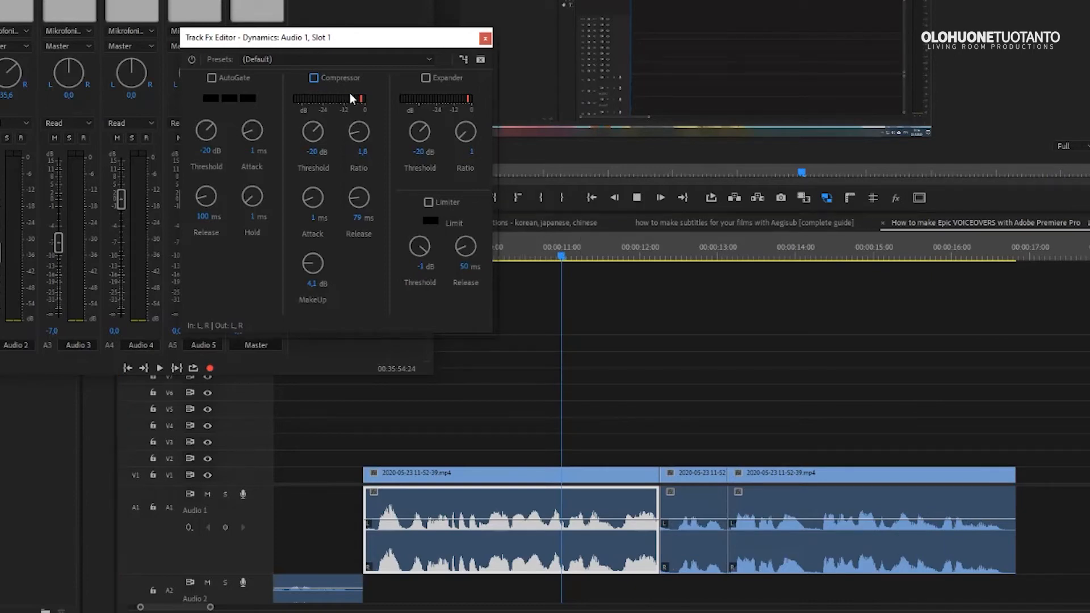
{"action": "key", "text": "space"}
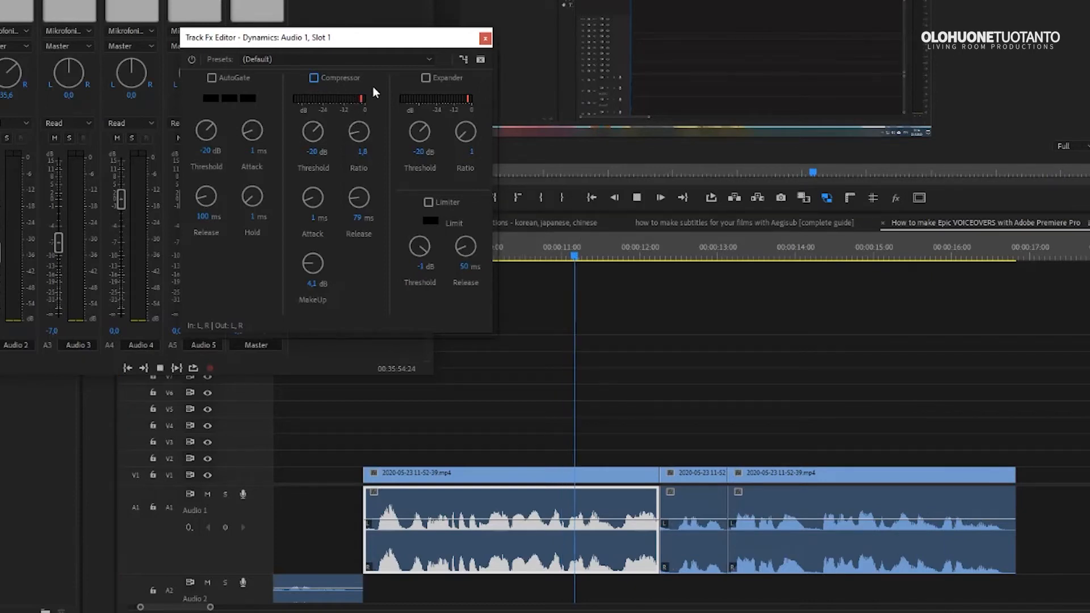
{"action": "left_click", "coordinate": [314, 79]}
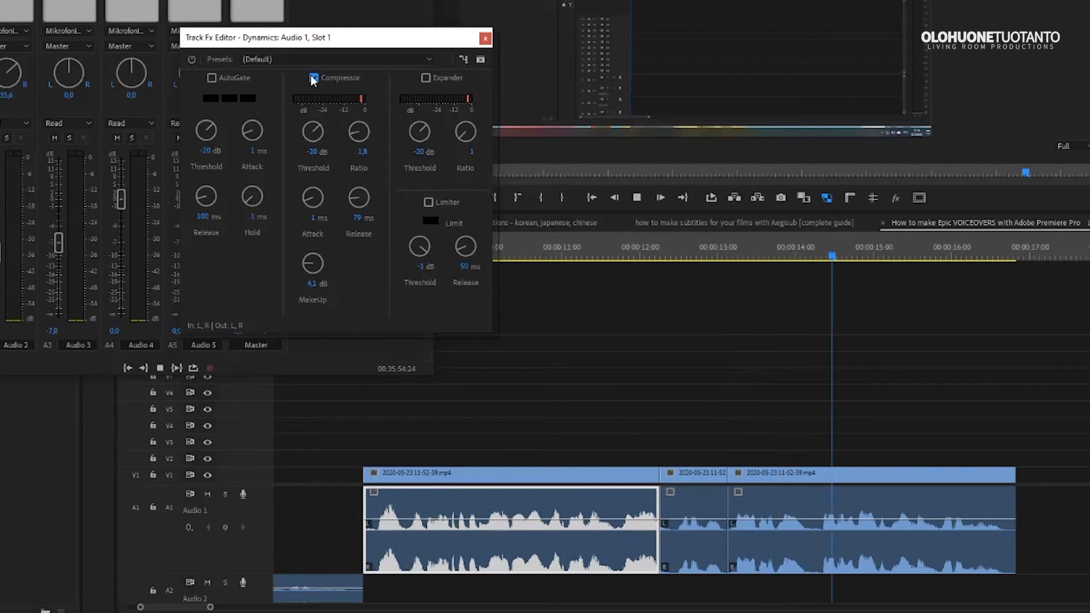
{"action": "key", "text": "space"}
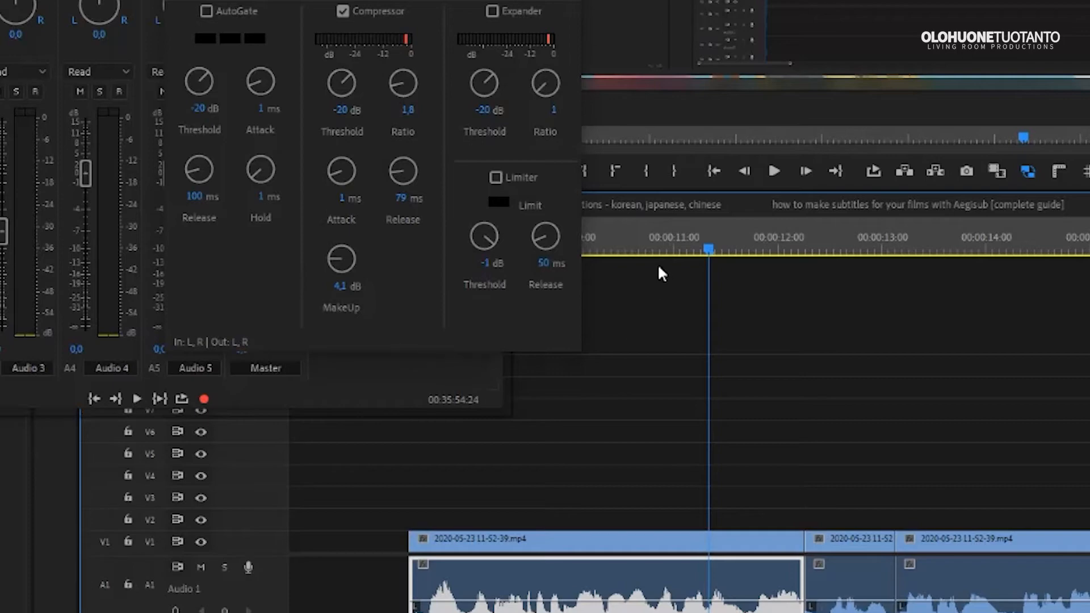
Raise the Compressor's MakeUp to about 11.3 dB while the voiceover plays.
{"action": "left_click", "coordinate": [594, 246]}
{"action": "key", "text": "space"}
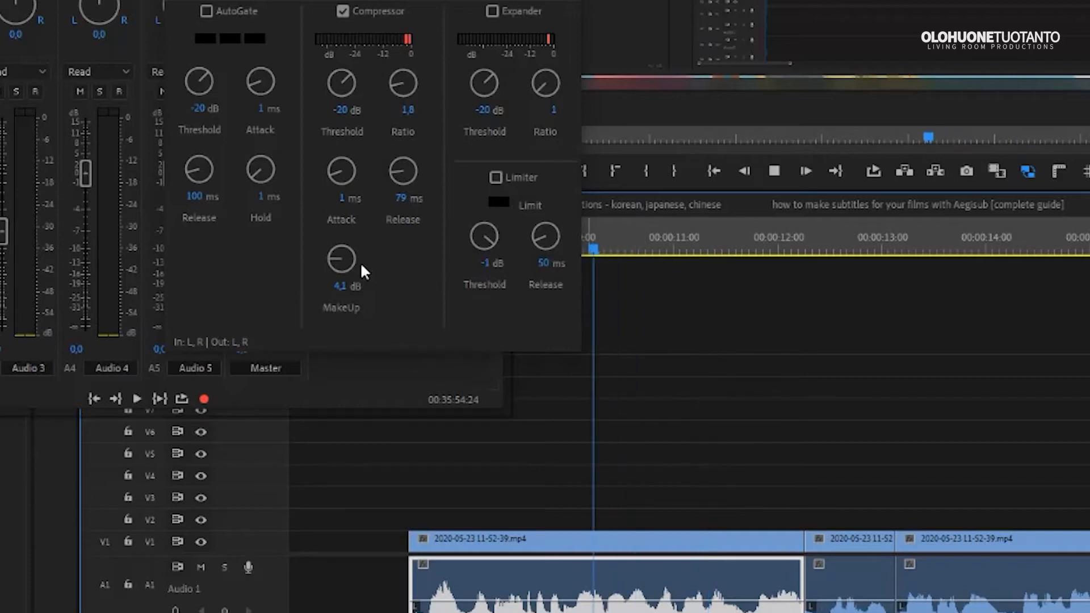
{"action": "left_click_drag", "start_coordinate": [360, 261], "coordinate": [435, 270]}
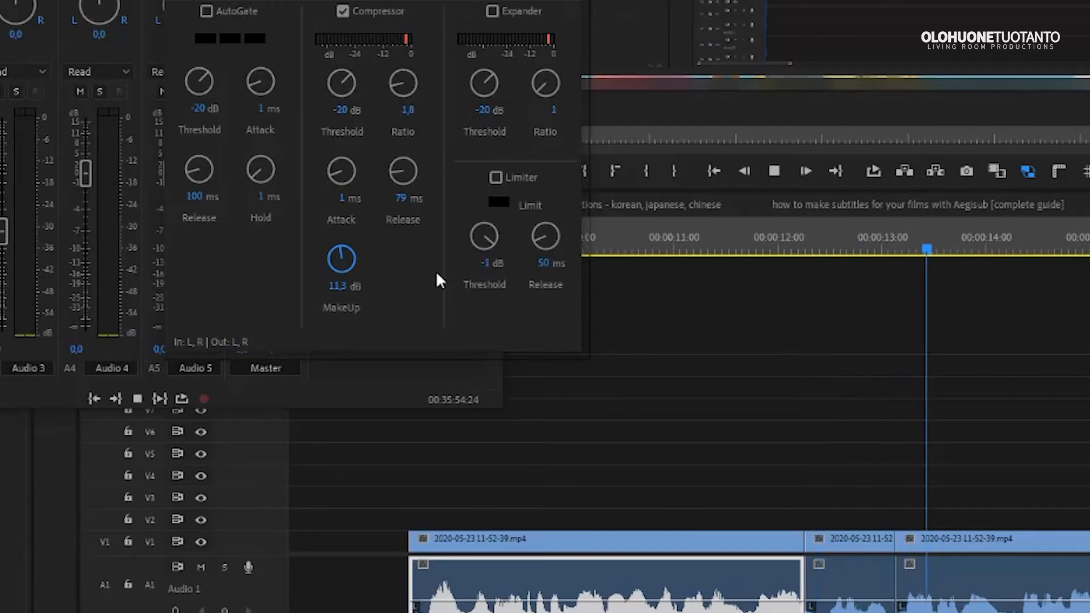
{"action": "left_click", "coordinate": [634, 246]}
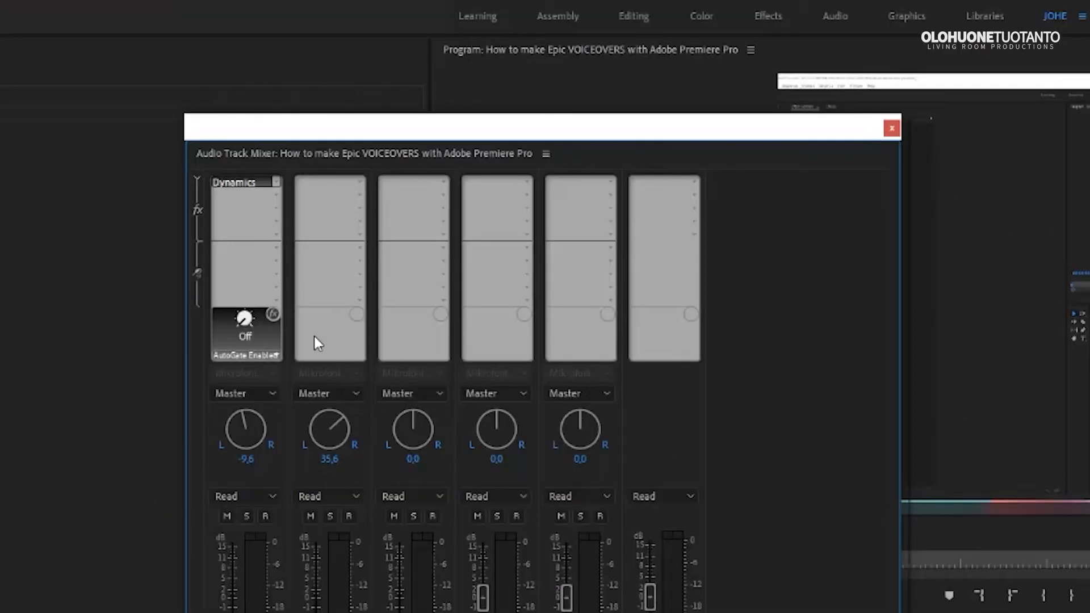
Add the Multiband Compressor to the second effect slot of Audio 1 and load its Broadcast preset.
{"action": "left_click", "coordinate": [246, 194]}
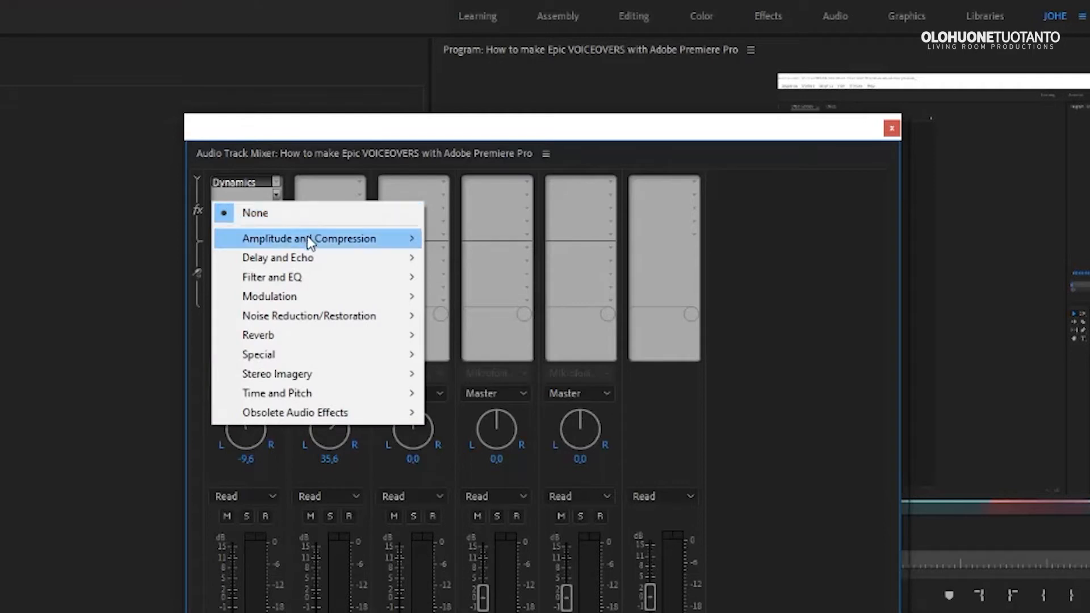
{"action": "mouse_move", "coordinate": [338, 243]}
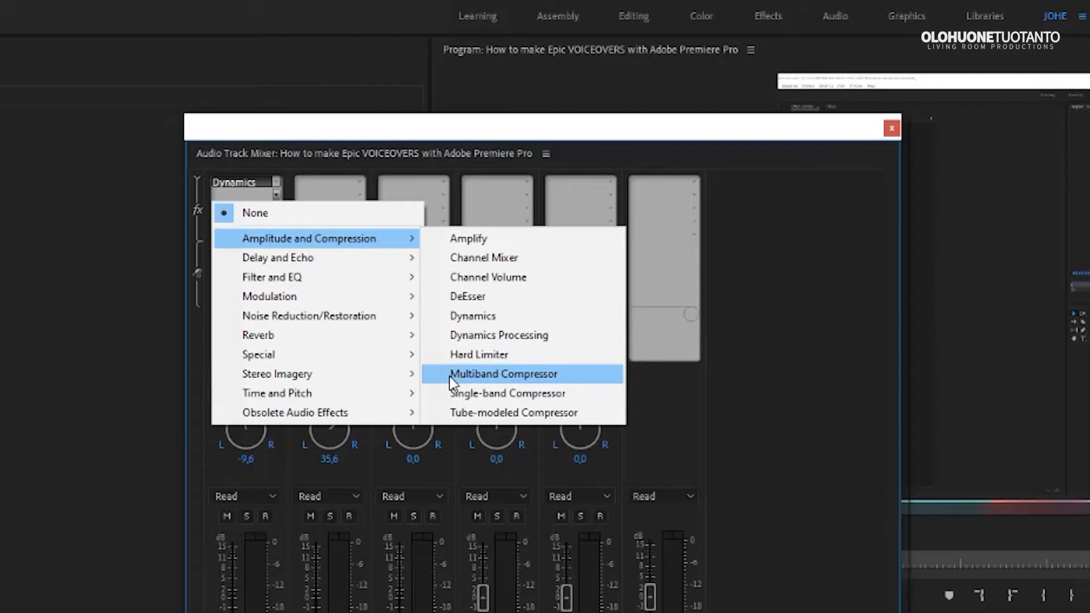
{"action": "left_click", "coordinate": [508, 374]}
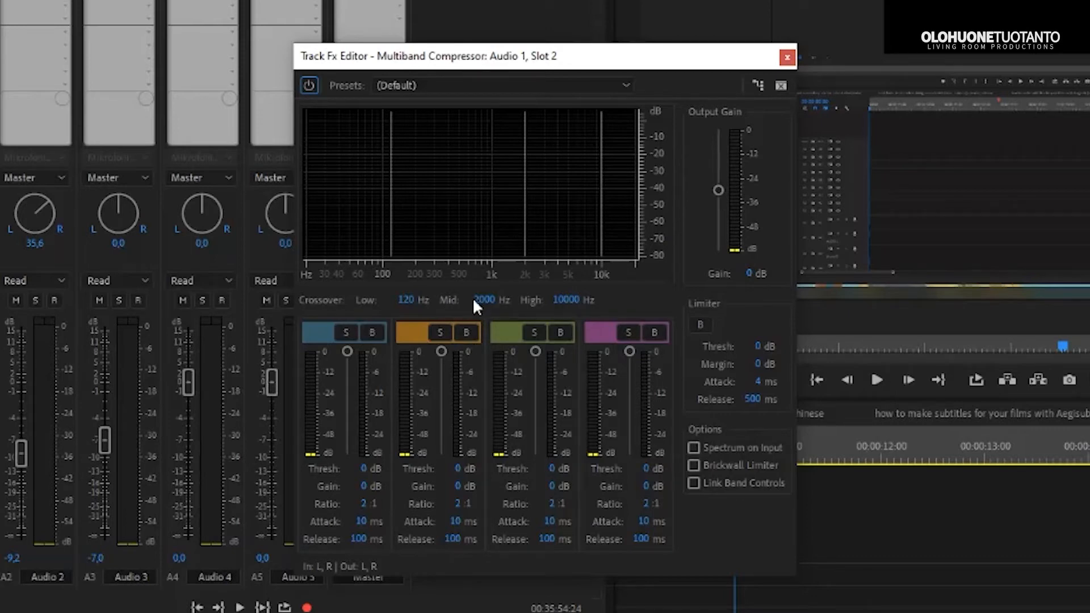
{"action": "left_click", "coordinate": [481, 88]}
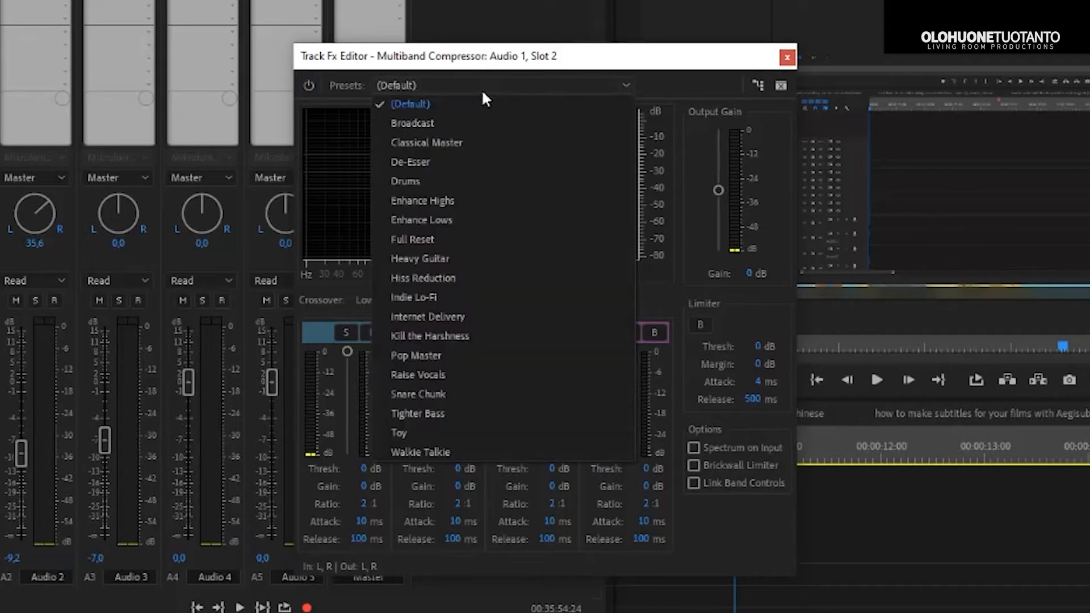
{"action": "left_click", "coordinate": [418, 123]}
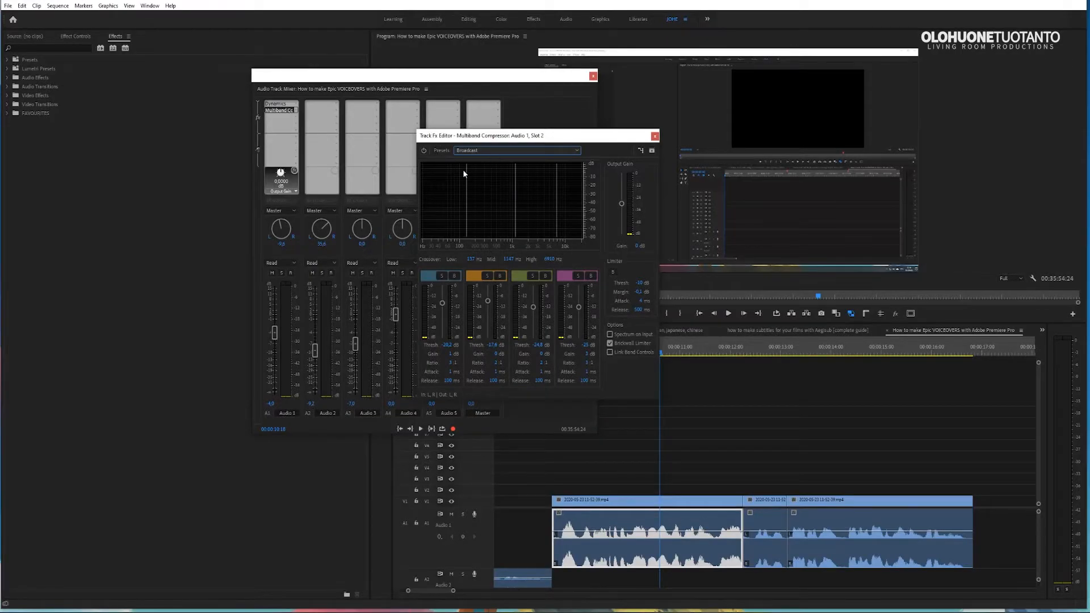
Play the voiceover with the Multiband Compressor bypassed and again with it enabled to compare the sound.
{"action": "left_click", "coordinate": [423, 151]}
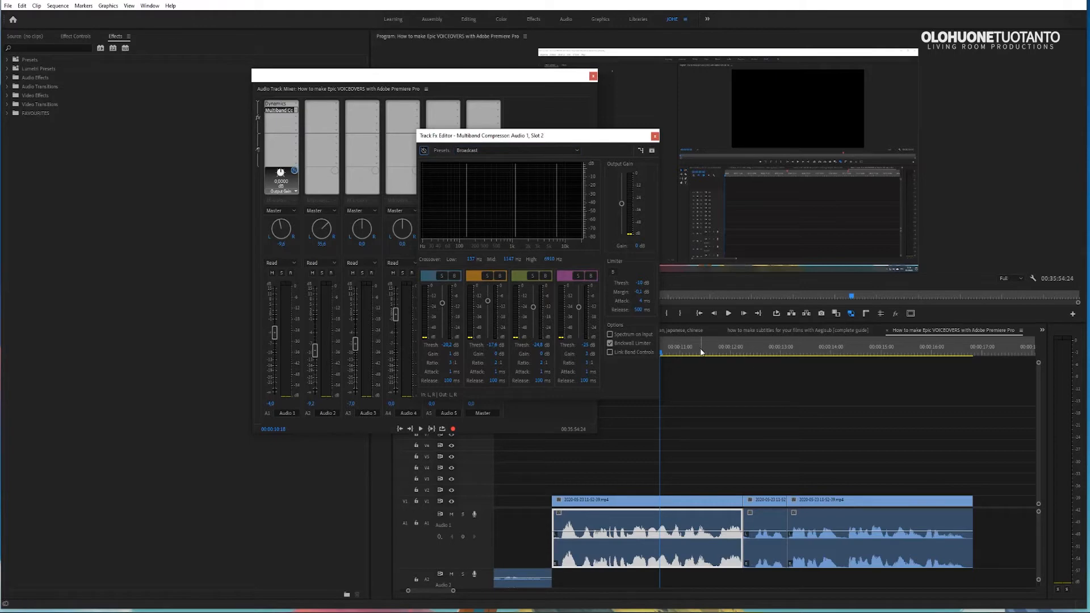
{"action": "left_click", "coordinate": [675, 353]}
{"action": "key", "text": "space"}
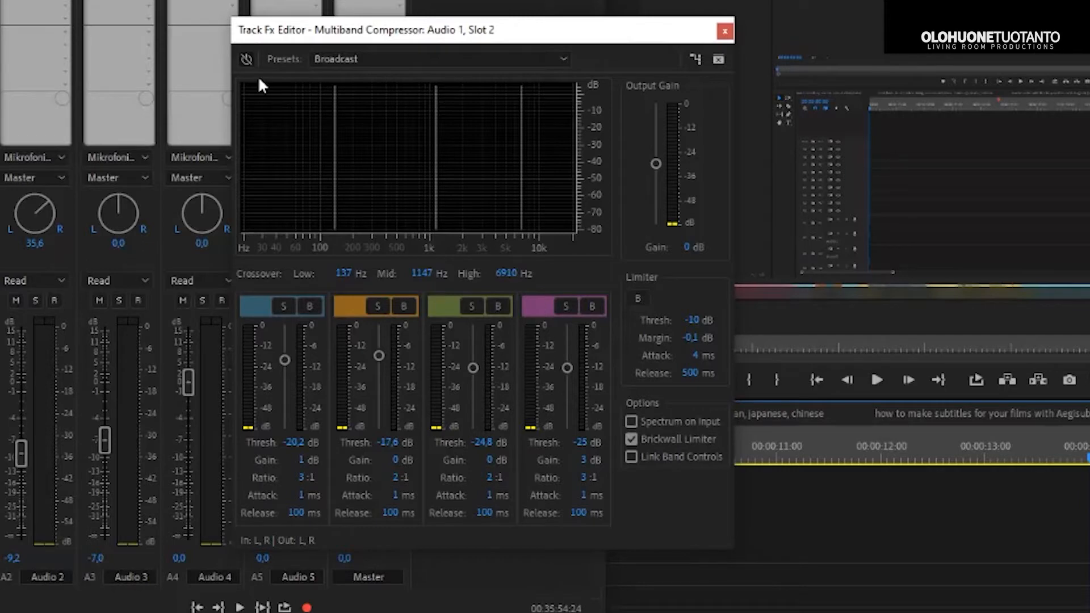
{"action": "left_click", "coordinate": [246, 59]}
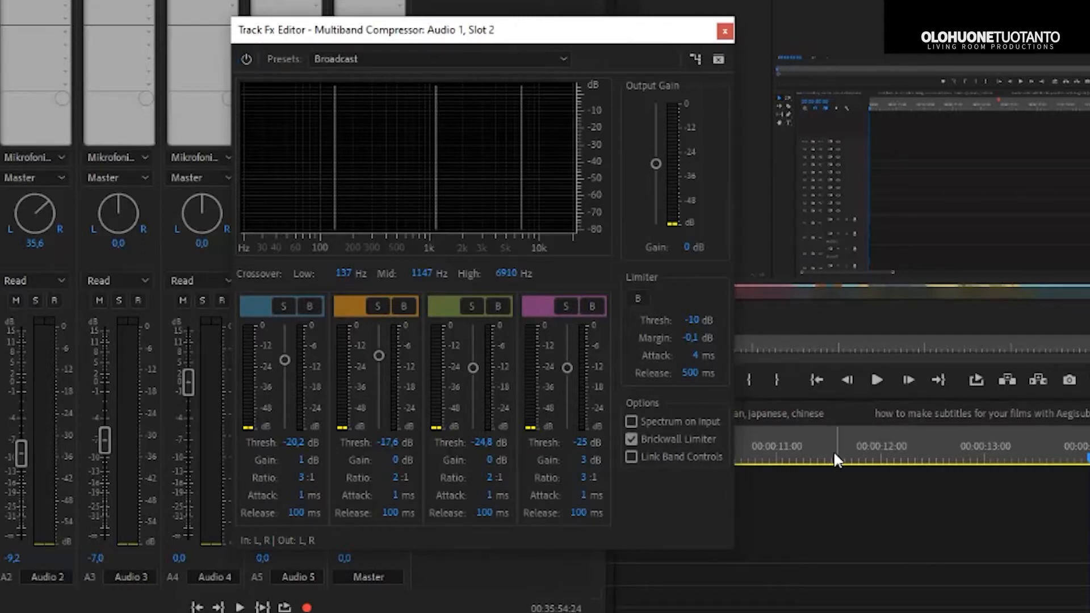
{"action": "left_click_drag", "start_coordinate": [833, 450], "coordinate": [741, 459]}
{"action": "key", "text": "space"}
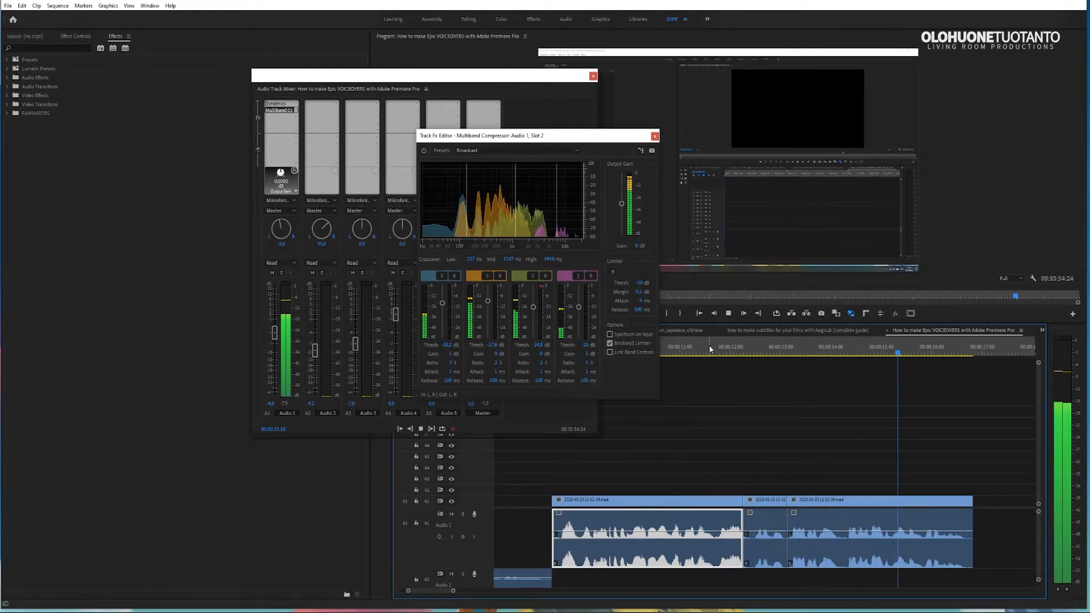
{"action": "key", "text": "space"}
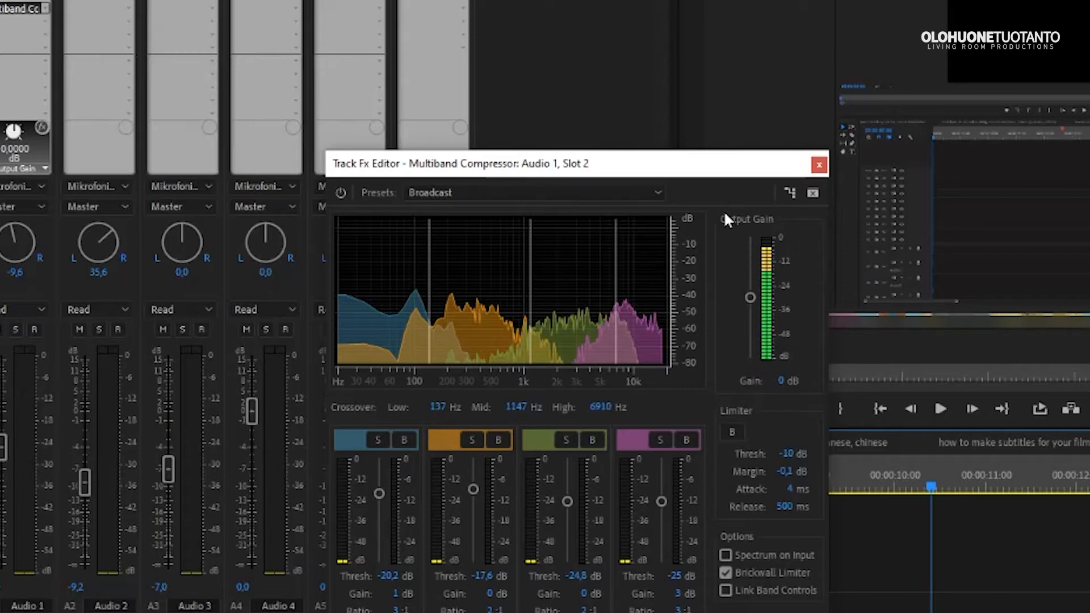
Lower the Multiband Compressor's Output Gain to -18 dB during playback and bring it back to 0 dB.
{"action": "left_click", "coordinate": [880, 475]}
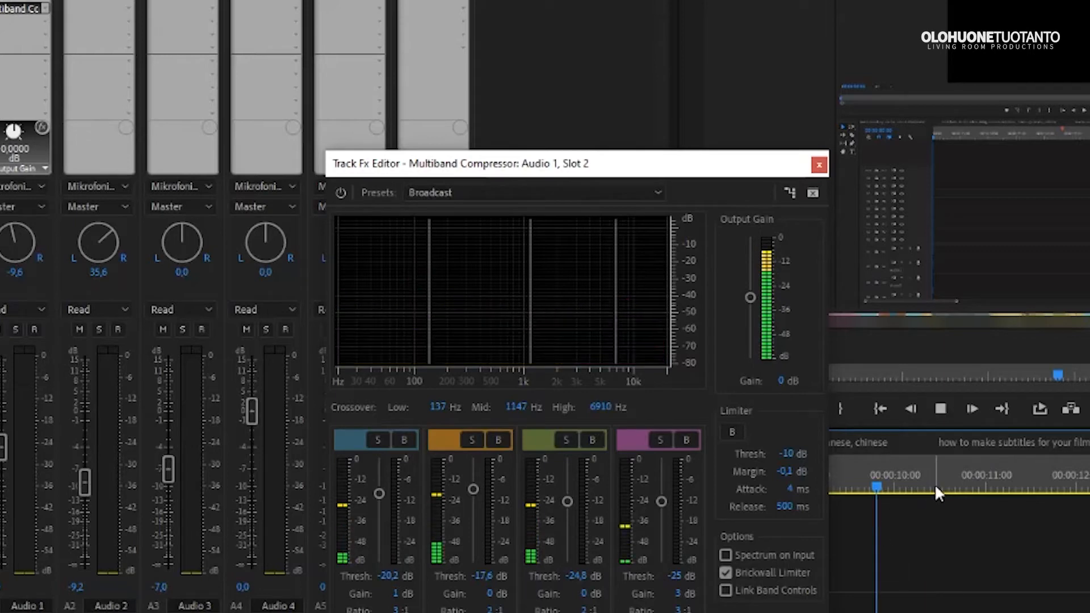
{"action": "key", "text": "space"}
{"action": "left_click_drag", "start_coordinate": [750, 297], "coordinate": [761, 391]}
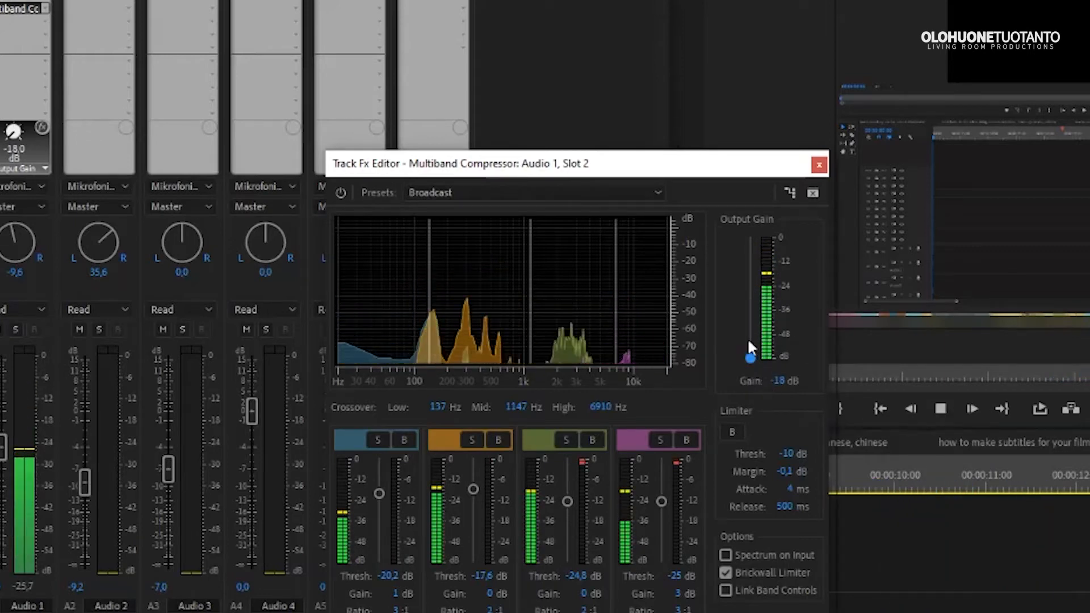
{"action": "left_click_drag", "start_coordinate": [750, 358], "coordinate": [748, 276]}
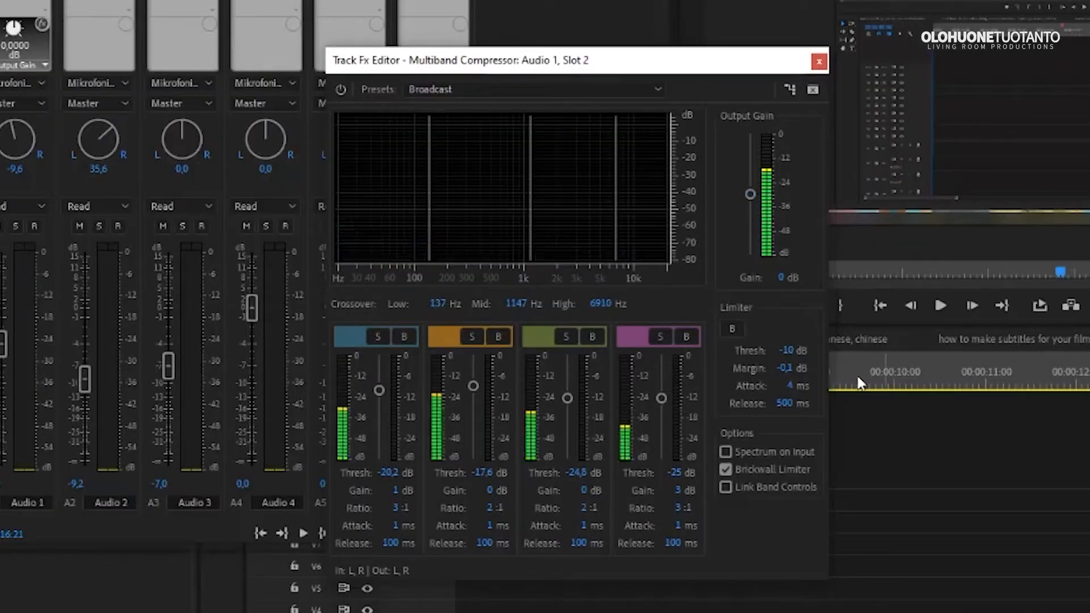
Set the threshold of the Multiband Compressor's highest frequency band to -28 dB while playing the voiceover.
{"action": "left_click", "coordinate": [853, 379]}
{"action": "key", "text": "space"}
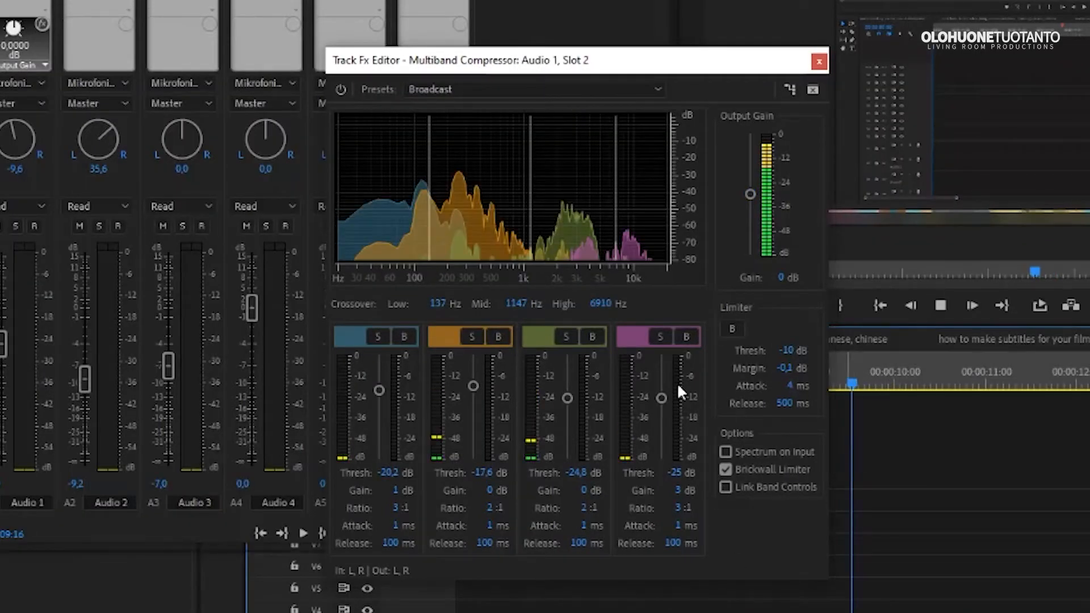
{"action": "mouse_move", "coordinate": [661, 398]}
{"action": "left_mouse_down"}
{"action": "mouse_move", "coordinate": [660, 482]}
{"action": "mouse_move", "coordinate": [670, 355]}
{"action": "mouse_move", "coordinate": [667, 399]}
{"action": "left_mouse_up"}
{"action": "key", "text": "space"}
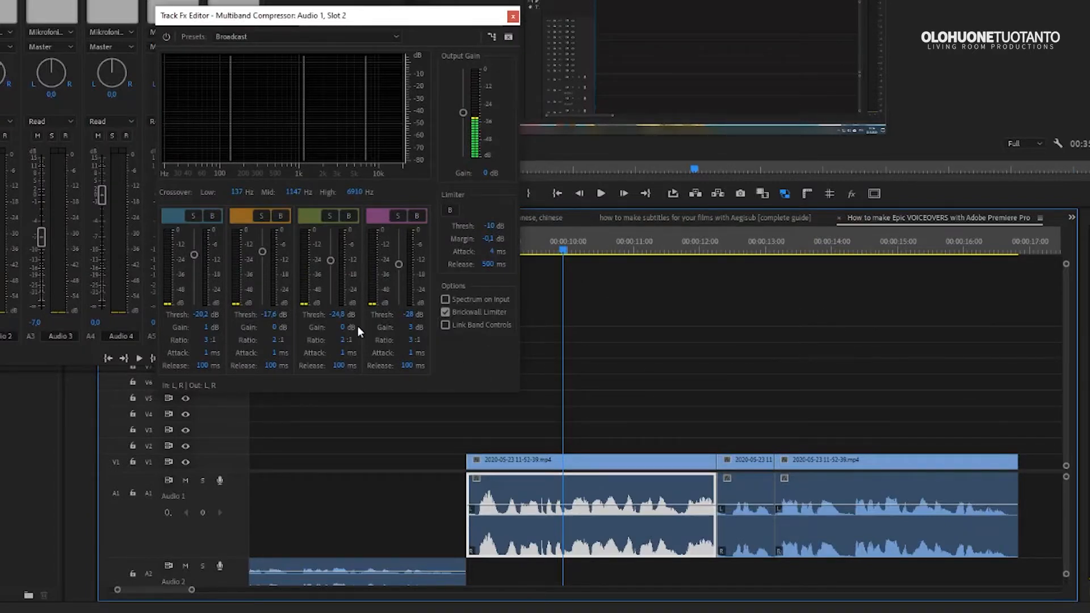
Close the Multiband Compressor editor and mark the In point at the start of the voiceover clips on Audio 1.
{"action": "left_click", "coordinate": [624, 377]}
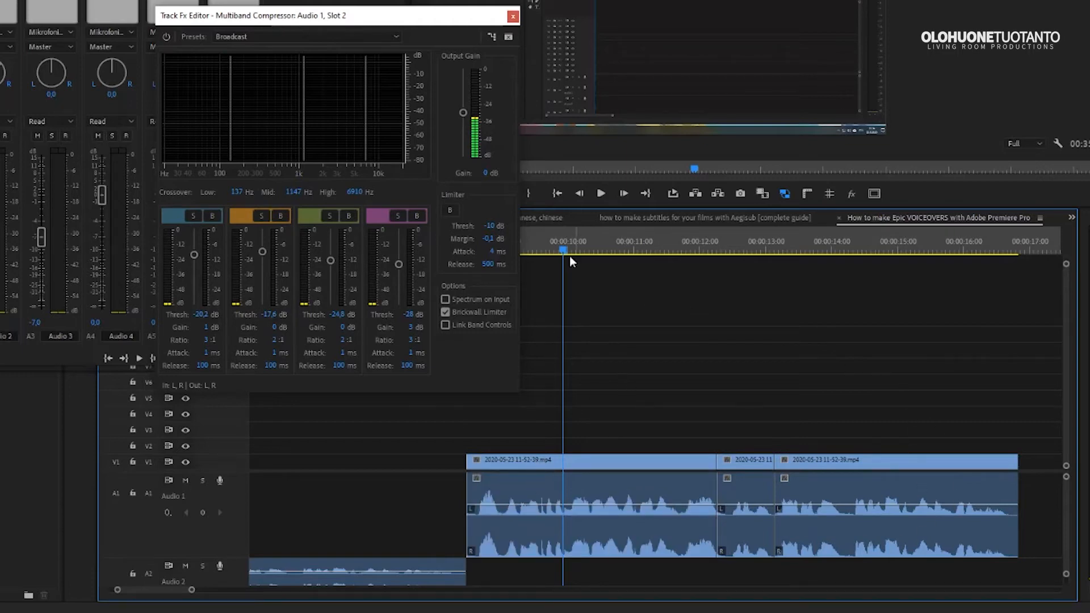
{"action": "left_click", "coordinate": [513, 17]}
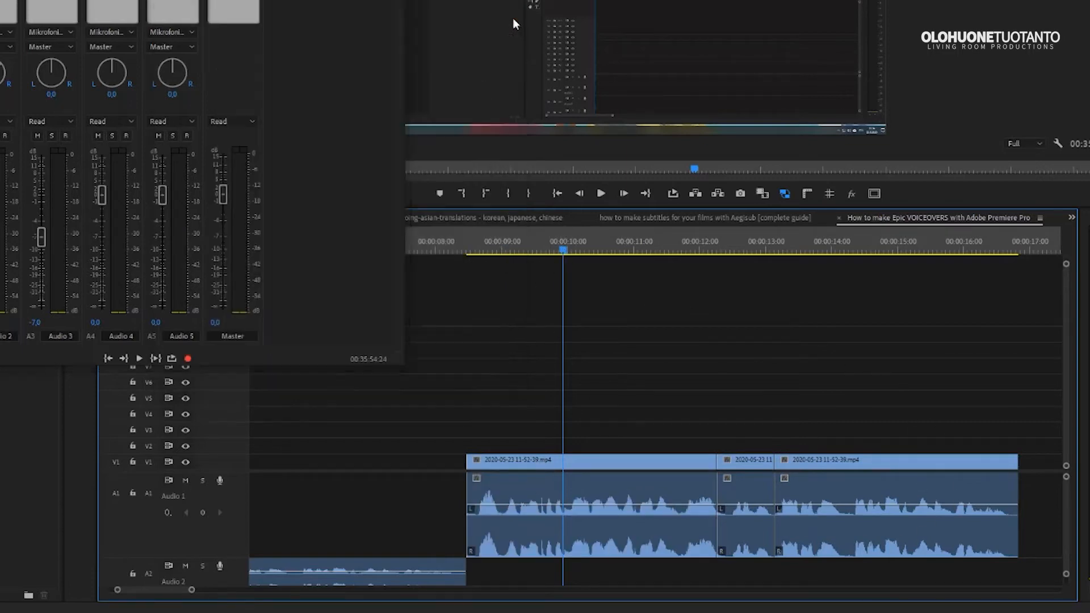
{"action": "left_click", "coordinate": [511, 245]}
{"action": "key", "text": "minus"}
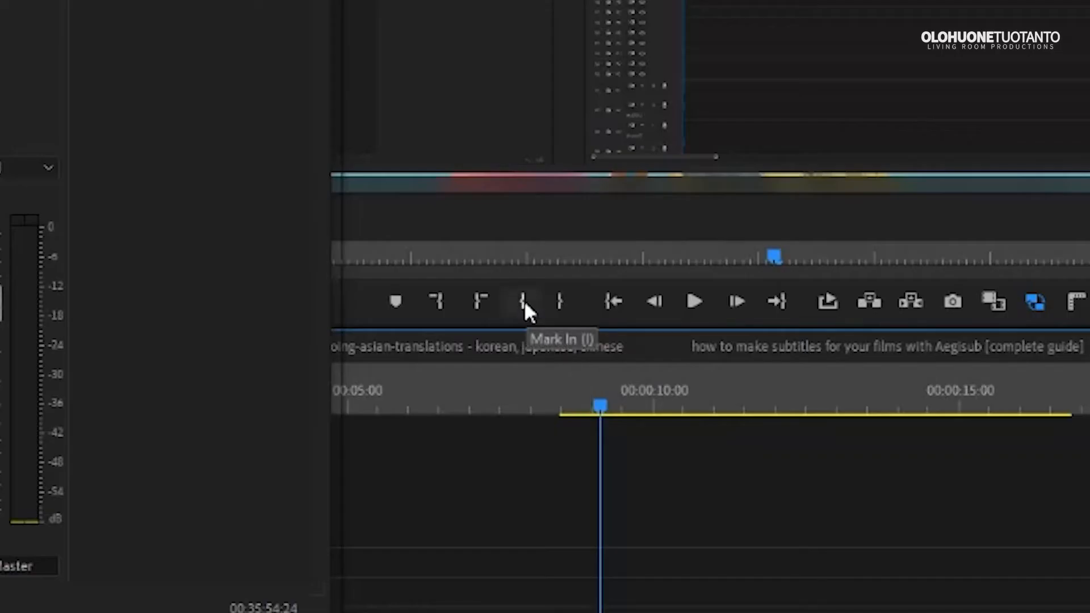
{"action": "left_click", "coordinate": [580, 401]}
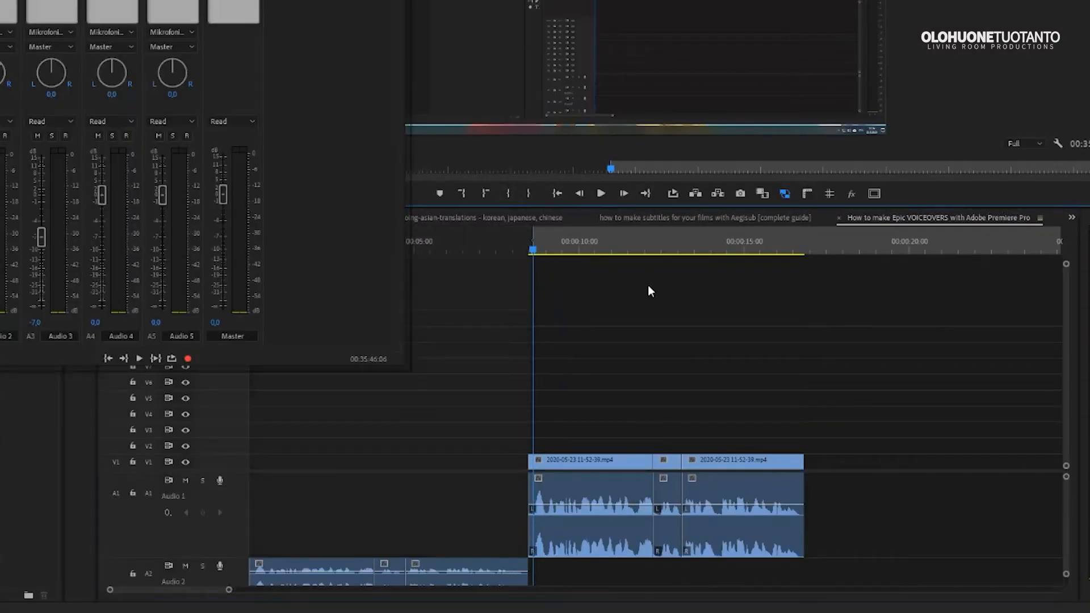
Mark the Out point at the end of the voiceover clips and enable Loop Playback.
{"action": "left_click_drag", "start_coordinate": [762, 250], "coordinate": [800, 250]}
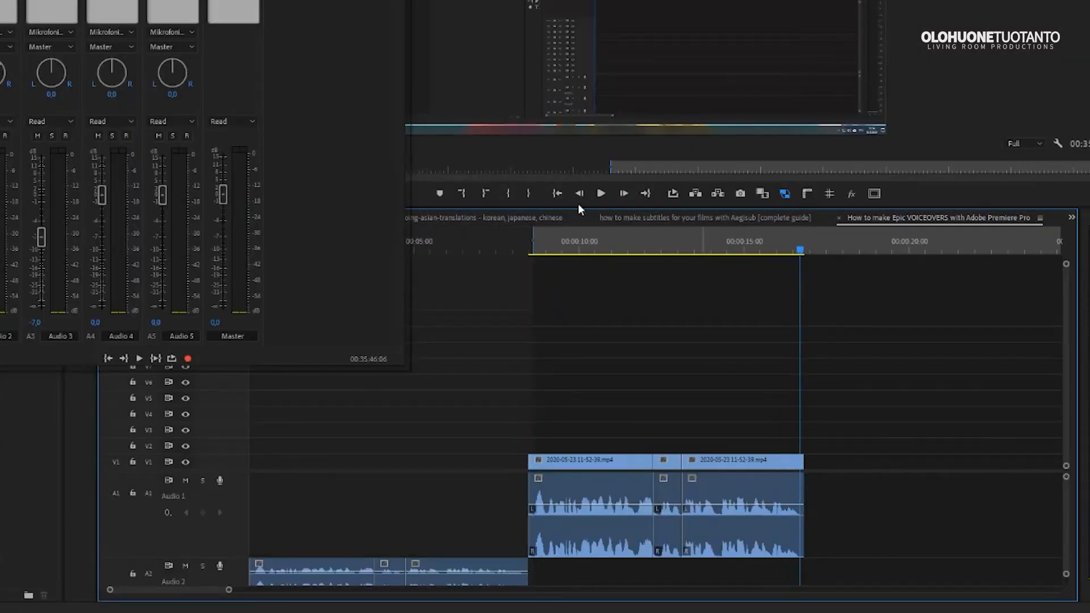
{"action": "left_click", "coordinate": [531, 191]}
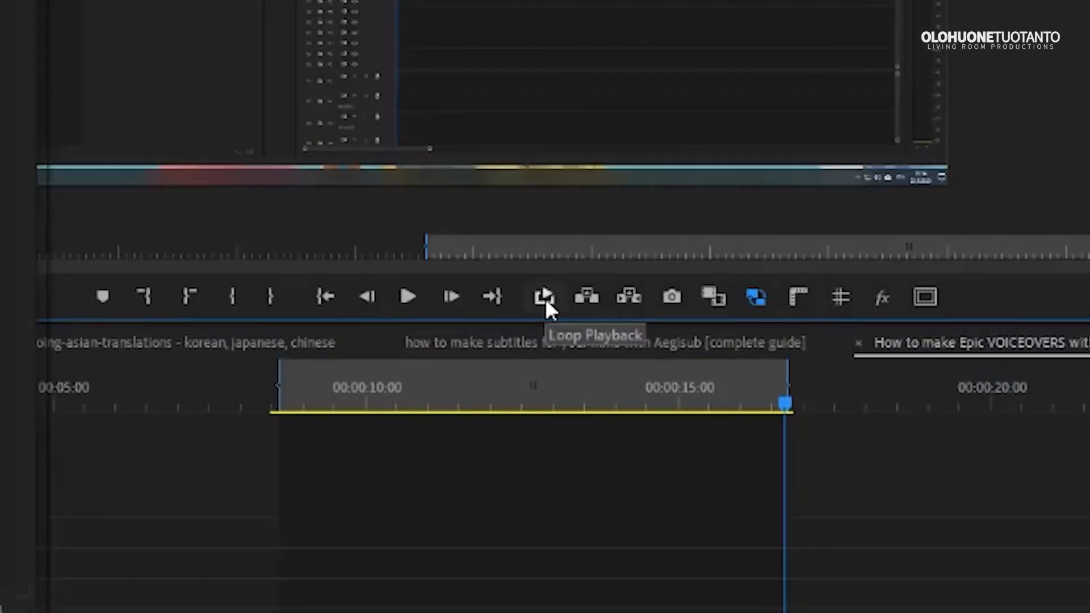
{"action": "left_click", "coordinate": [544, 296]}
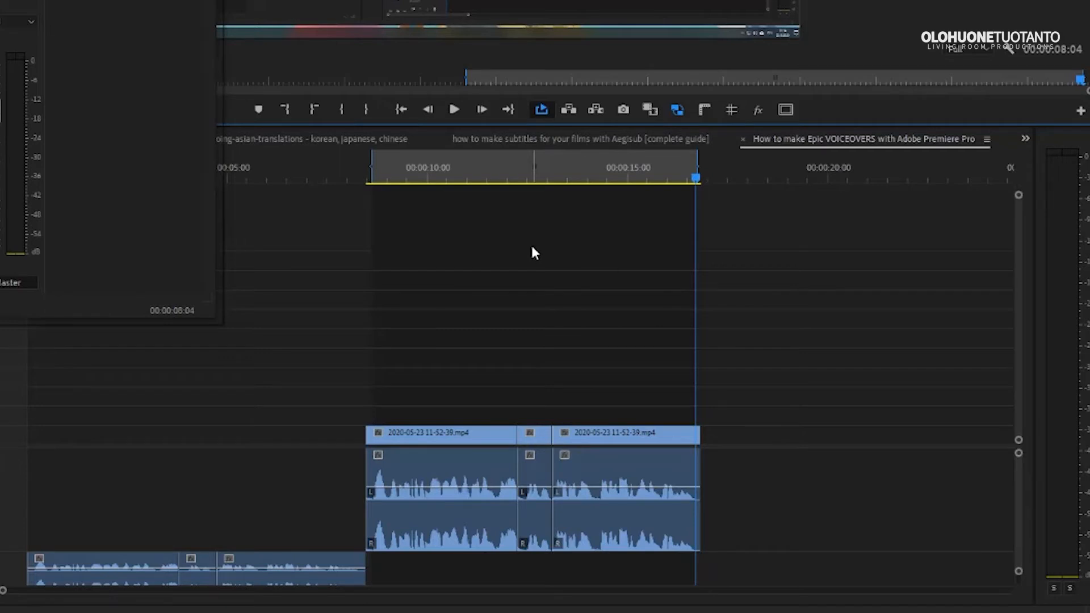
Play the marked range near its end to check the looping back to the In point.
{"action": "left_click", "coordinate": [656, 175]}
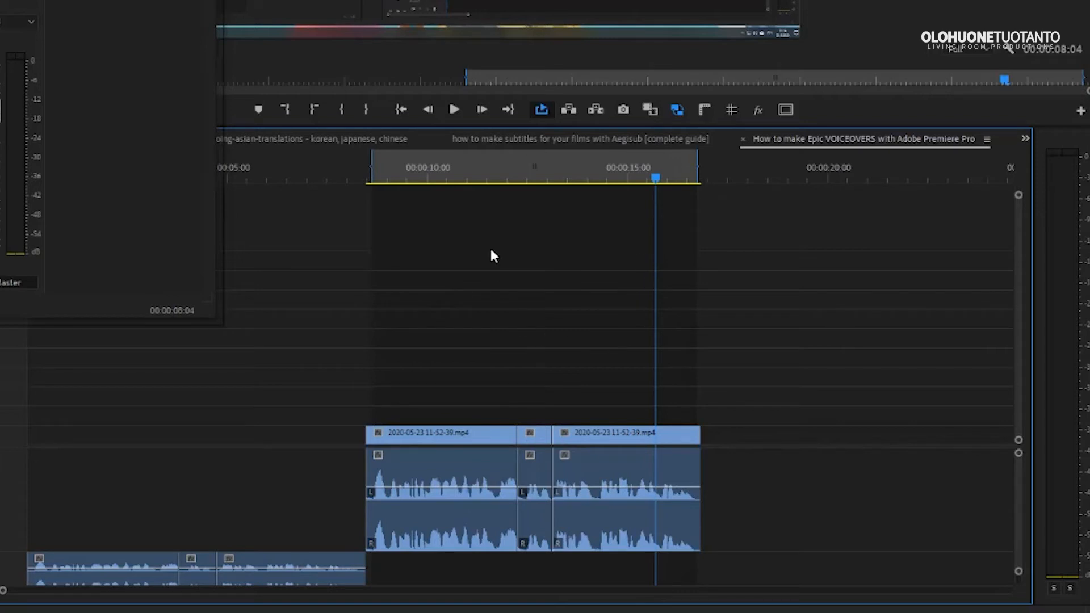
{"action": "left_click", "coordinate": [656, 168]}
{"action": "key", "text": "space"}
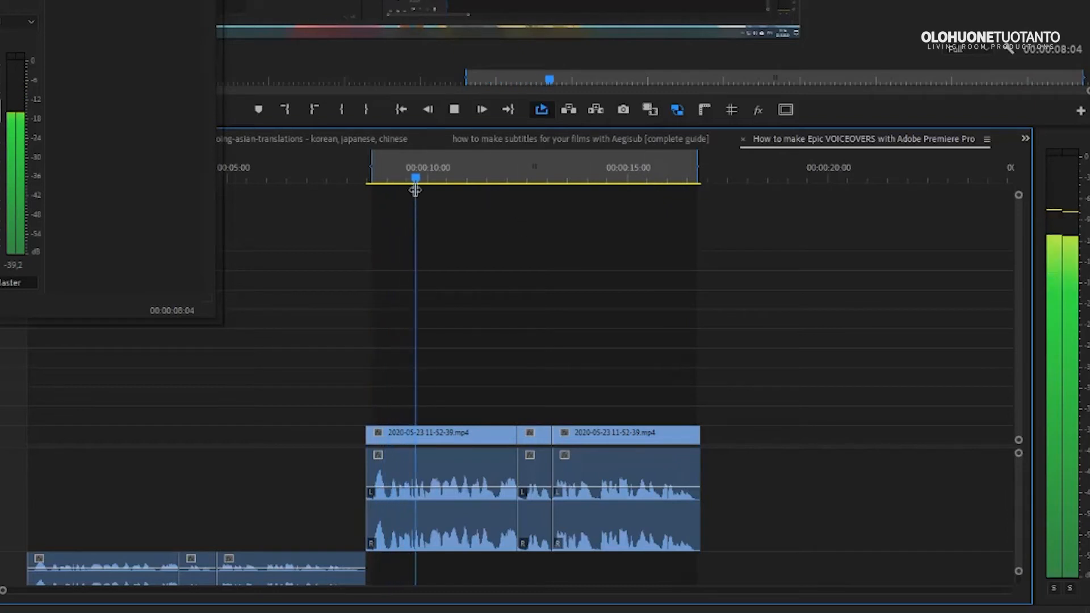
{"action": "left_click", "coordinate": [645, 183]}
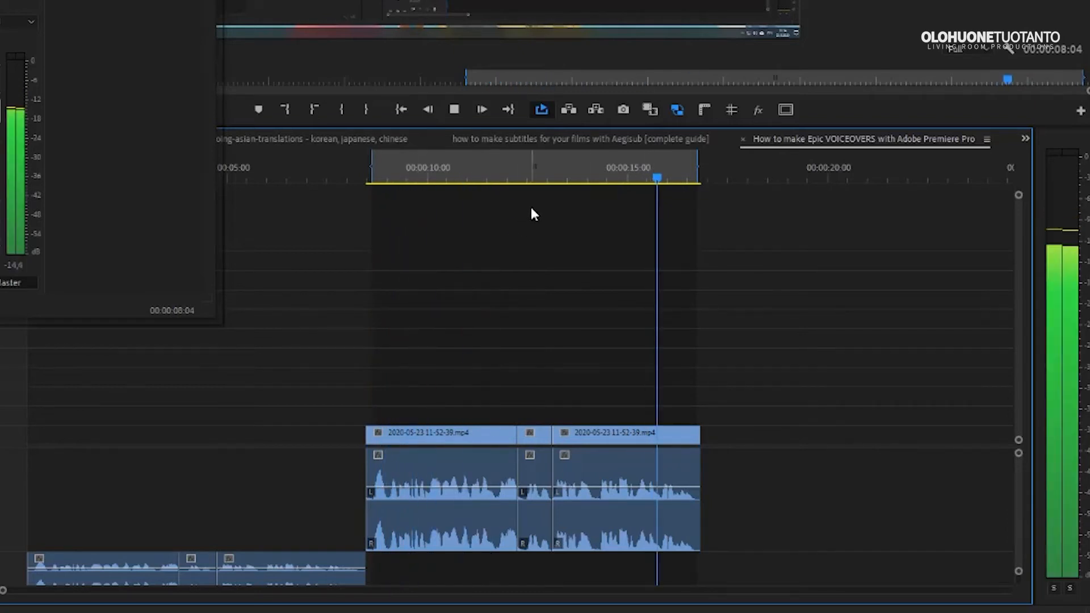
{"action": "key", "text": "space"}
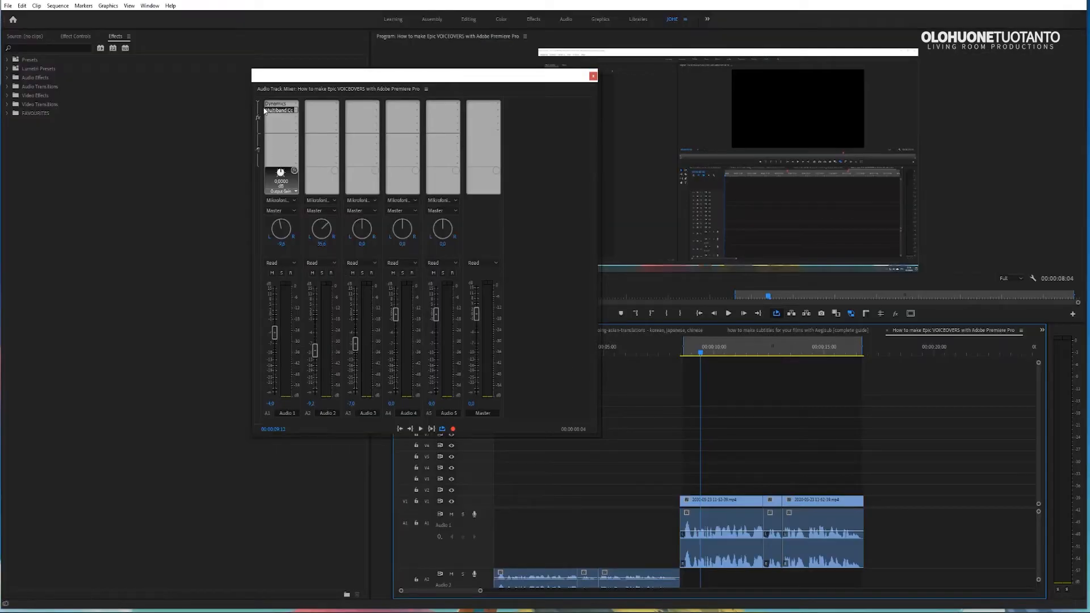
Reopen the Multiband Compressor on Audio 1 and lower the highest band's threshold to -60 dB during playback.
{"action": "double_click", "coordinate": [281, 110]}
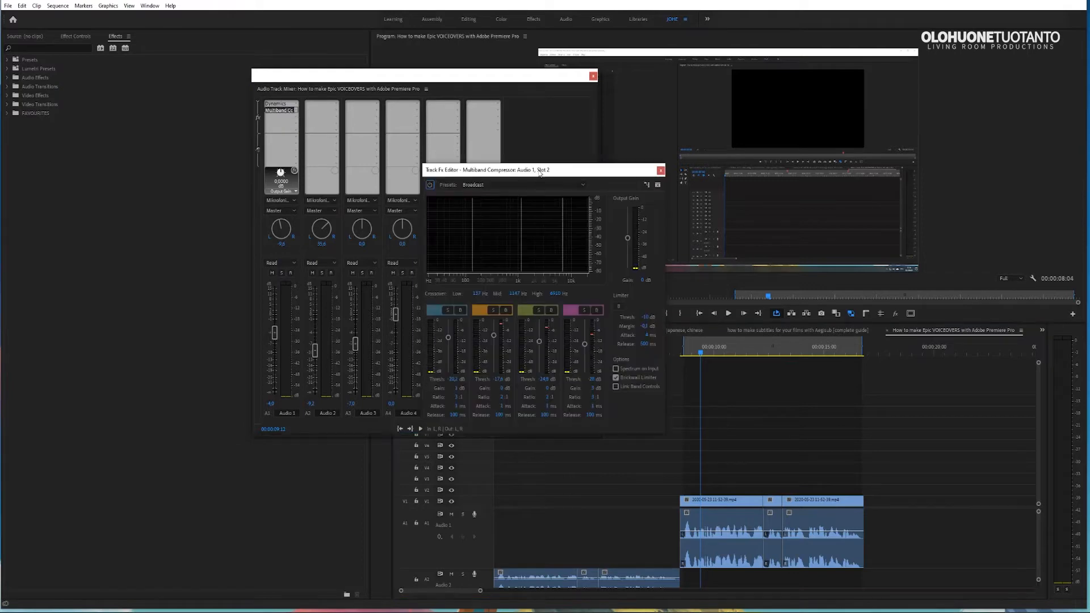
{"action": "mouse_move", "coordinate": [539, 173]}
{"action": "left_mouse_down"}
{"action": "mouse_move", "coordinate": [576, 186]}
{"action": "mouse_move", "coordinate": [547, 193]}
{"action": "left_mouse_up"}
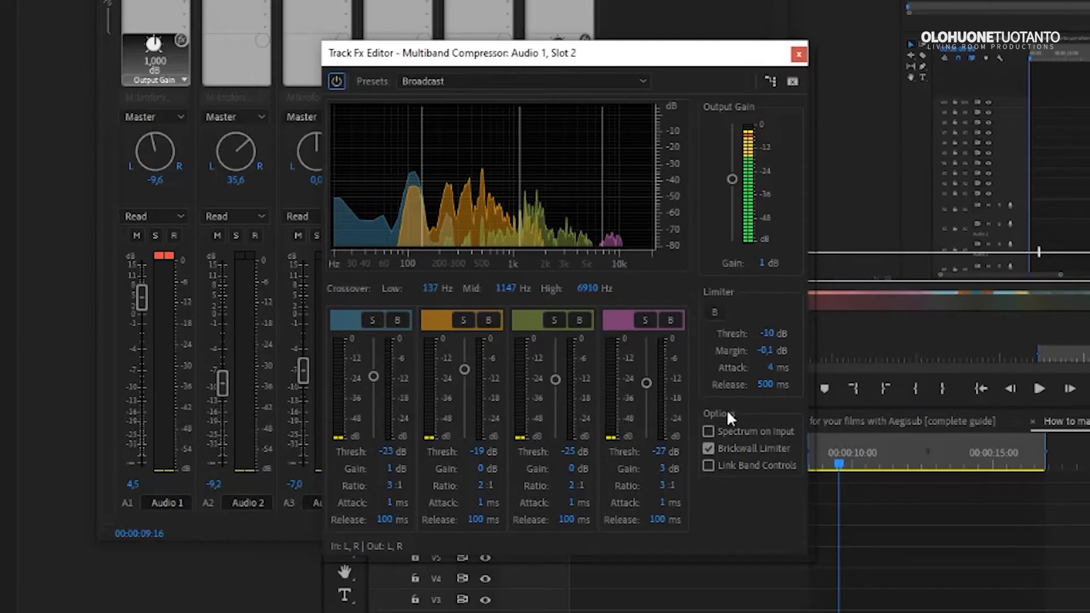
{"action": "left_click", "coordinate": [830, 461]}
{"action": "key", "text": "space"}
{"action": "left_click_drag", "start_coordinate": [646, 383], "coordinate": [645, 485]}
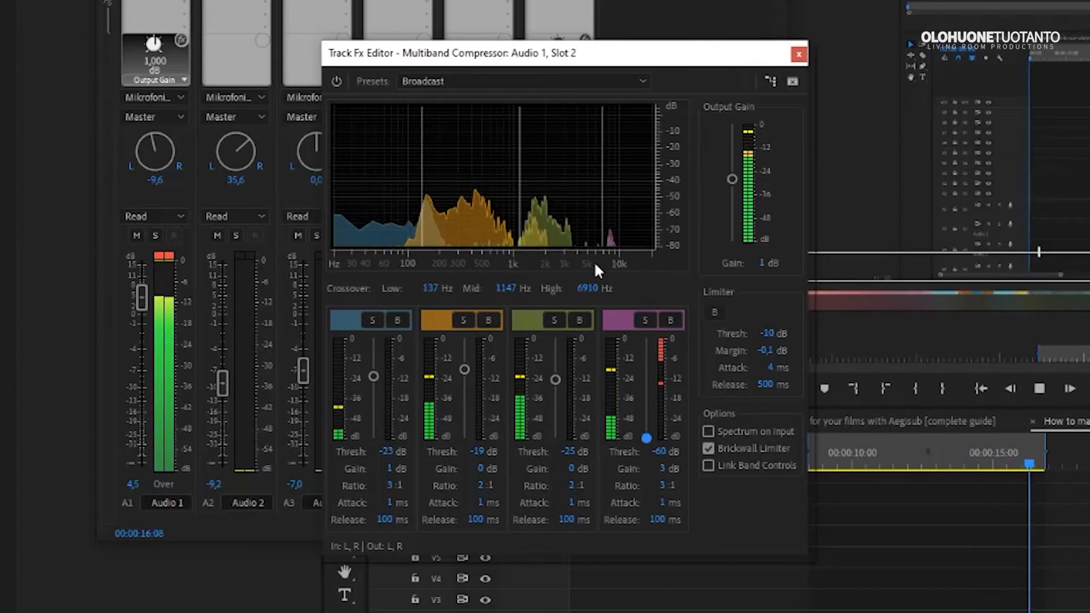
{"action": "key", "text": "space"}
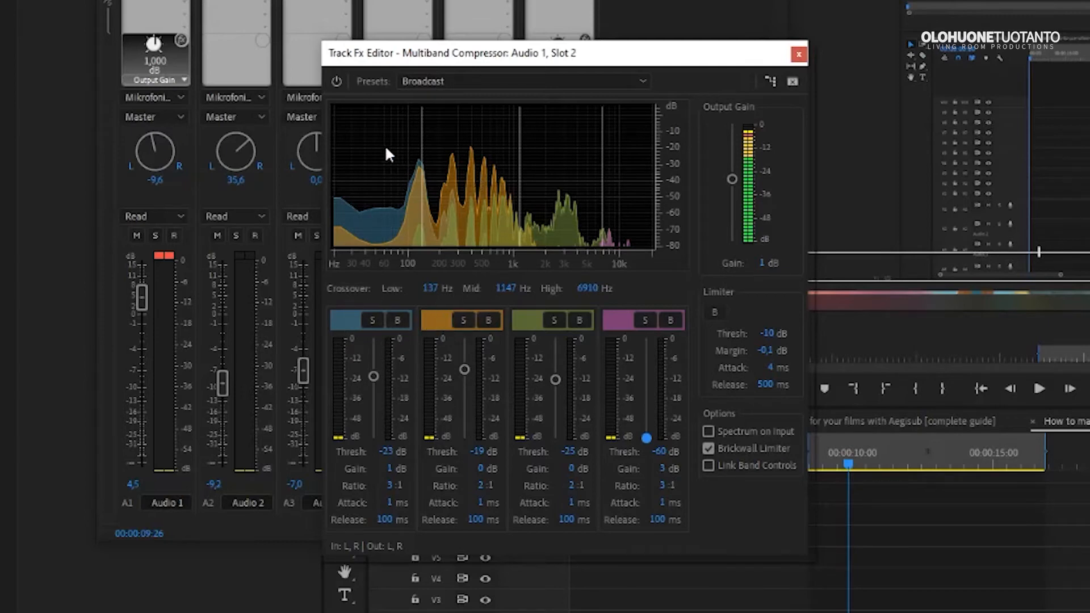
During looped playback, set the thresholds of the highest, third and second bands to -27, -25 and -19 dB, testing the upper two at -60 dB first.
{"action": "key", "text": "space"}
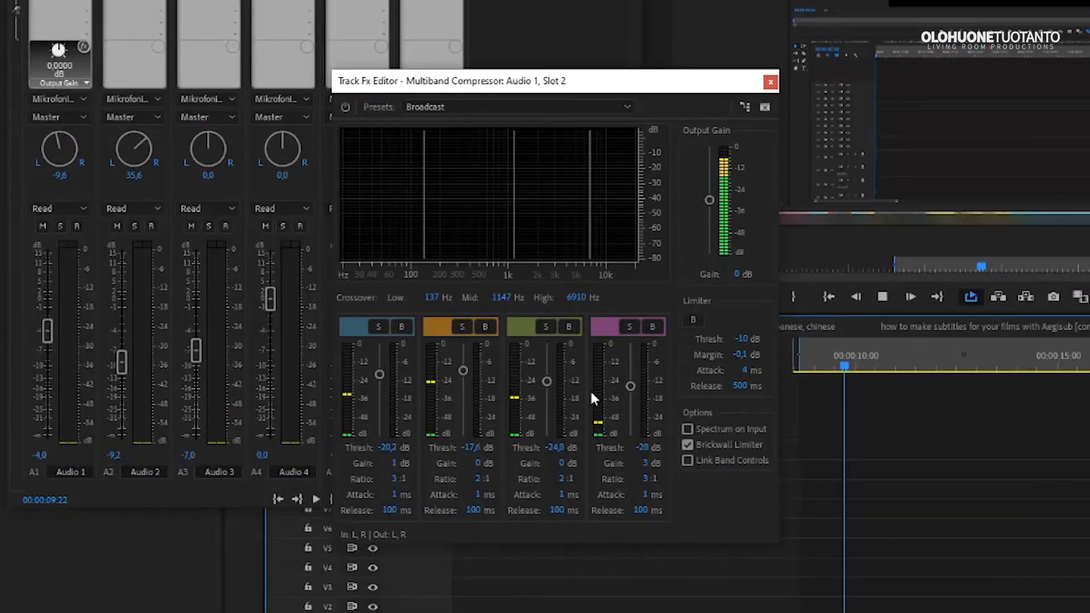
{"action": "left_click_drag", "start_coordinate": [630, 386], "coordinate": [629, 457]}
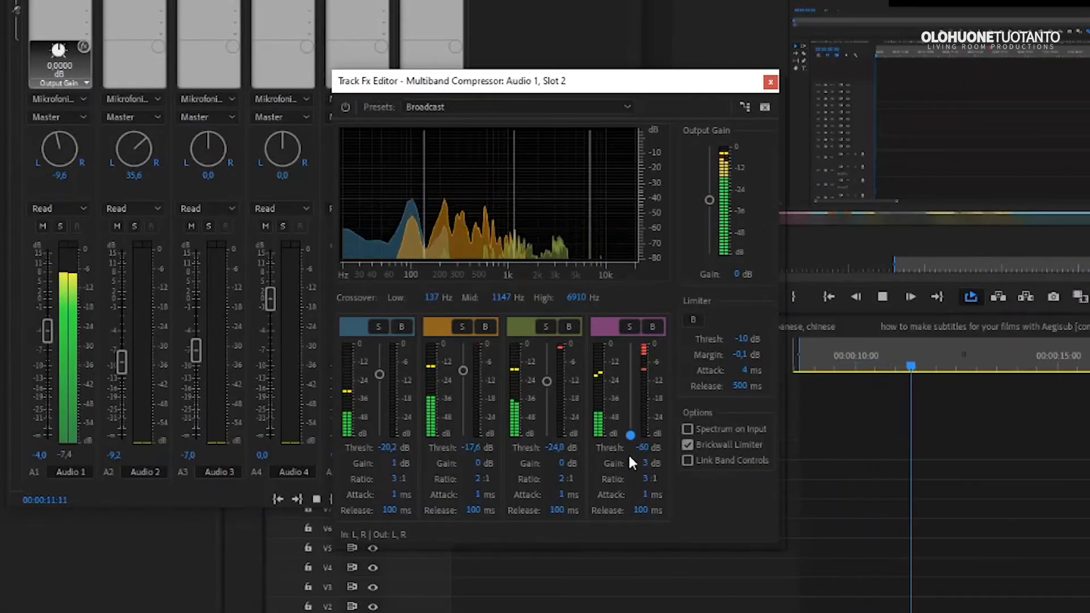
{"action": "left_click_drag", "start_coordinate": [546, 383], "coordinate": [546, 475]}
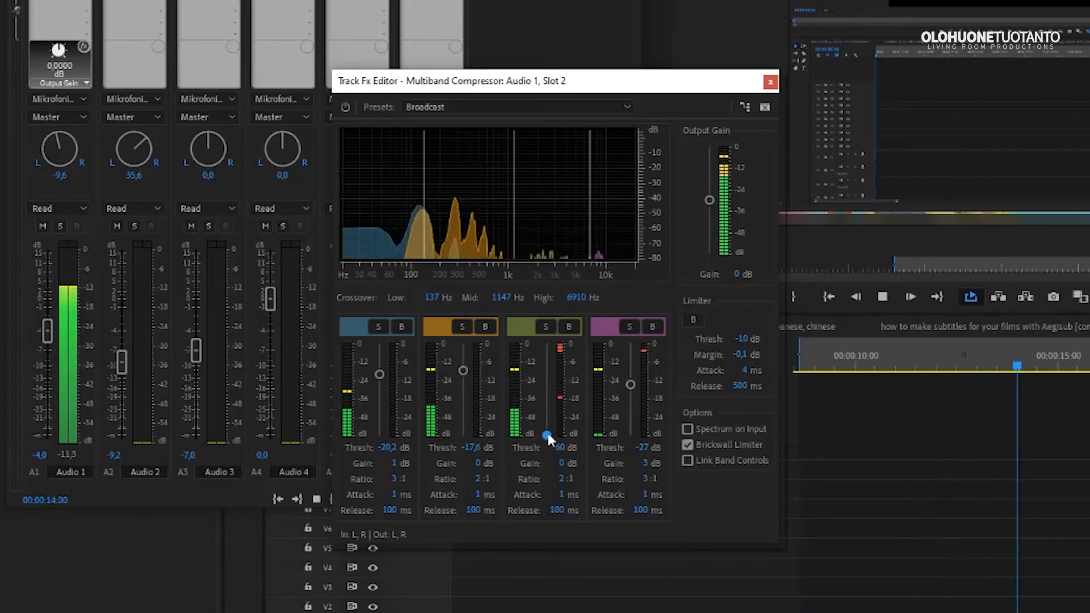
{"action": "left_click_drag", "start_coordinate": [544, 433], "coordinate": [546, 391]}
{"action": "mouse_move", "coordinate": [461, 368]}
{"action": "left_mouse_down"}
{"action": "mouse_move", "coordinate": [458, 434]}
{"action": "mouse_move", "coordinate": [463, 373]}
{"action": "left_mouse_up"}
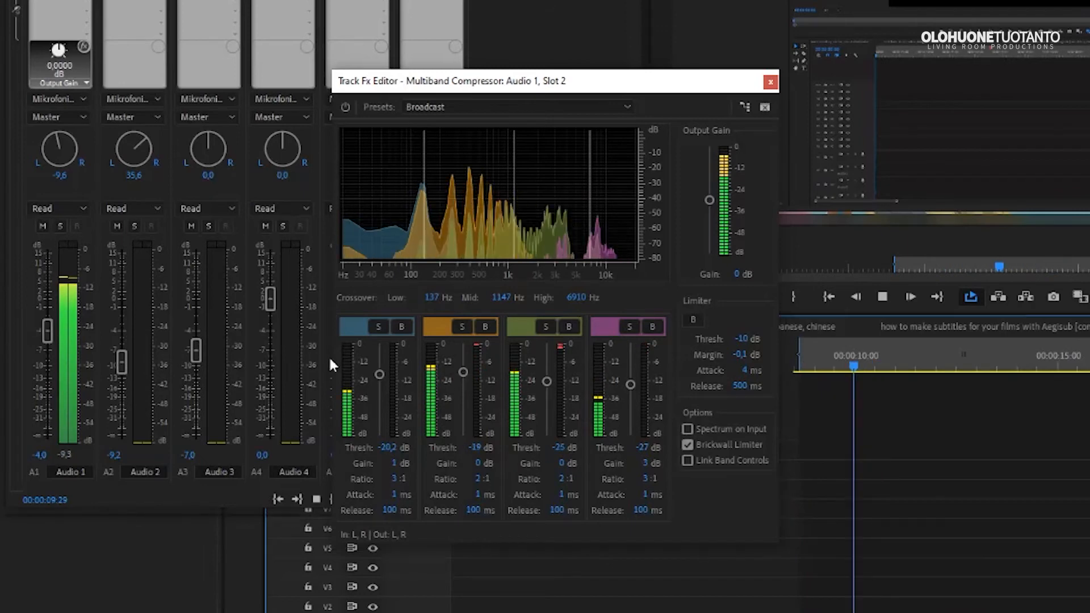
Try the lowest band's threshold at -60 dB during playback, set it to -23 dB, and replay the voiceover.
{"action": "left_click_drag", "start_coordinate": [379, 375], "coordinate": [380, 436]}
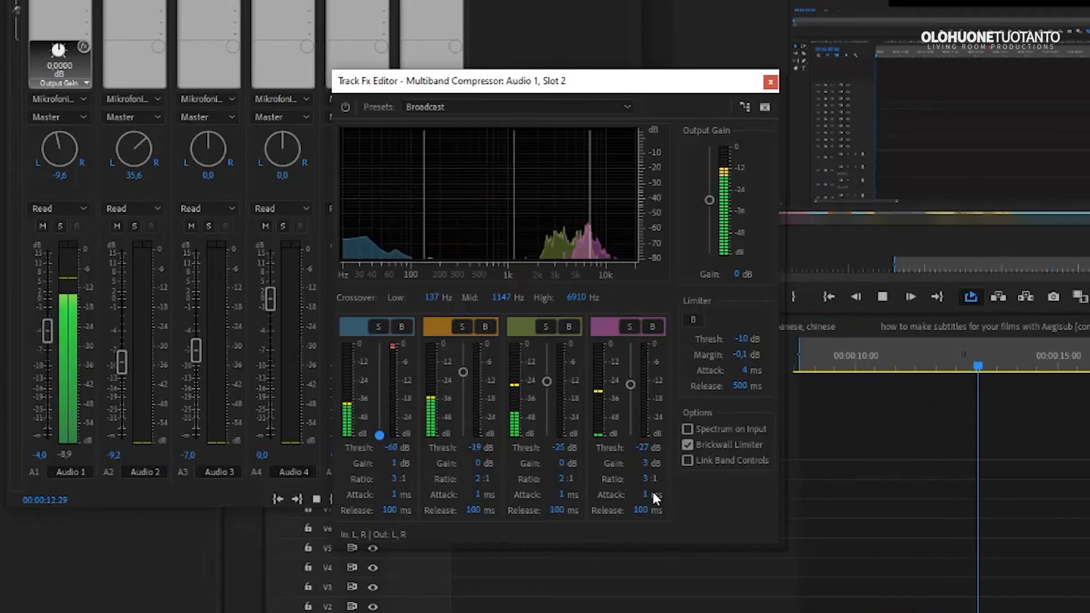
{"action": "key", "text": "space"}
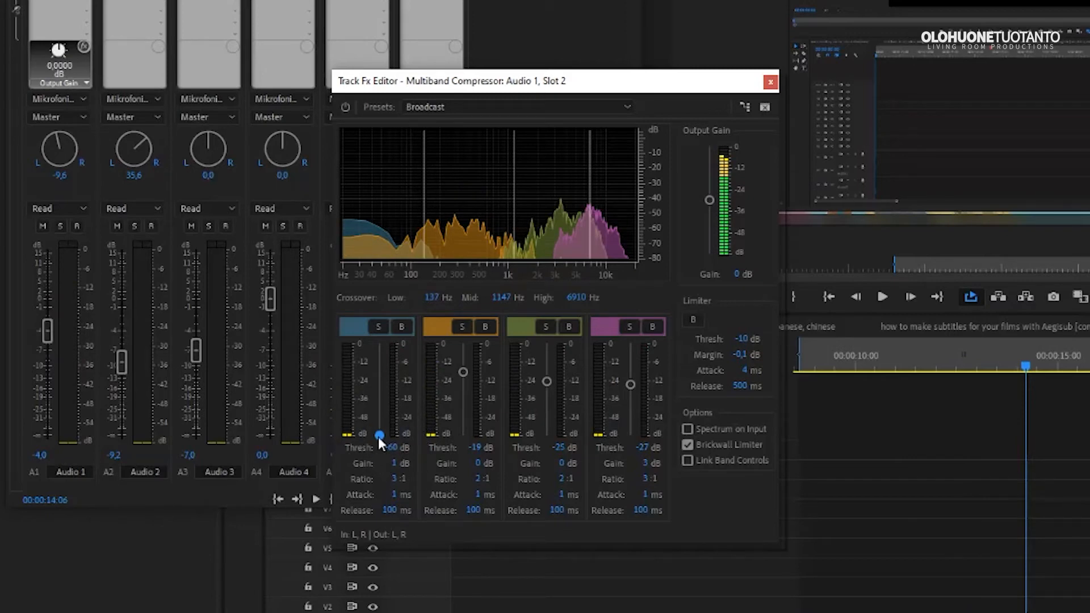
{"action": "left_click_drag", "start_coordinate": [379, 435], "coordinate": [379, 388]}
{"action": "left_click", "coordinate": [849, 367]}
{"action": "key", "text": "space"}
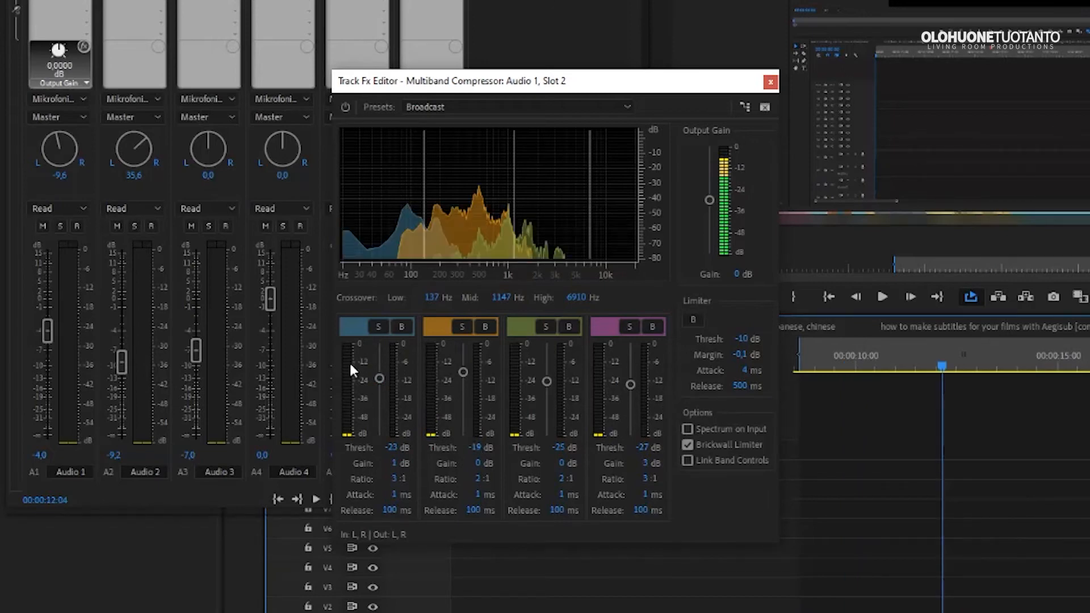
Save the project, close the Multiband Compressor editor, and add the Mastering effect to the third effect slot of Audio 1.
{"action": "key", "text": "ctrl+s"}
{"action": "left_click", "coordinate": [770, 83]}
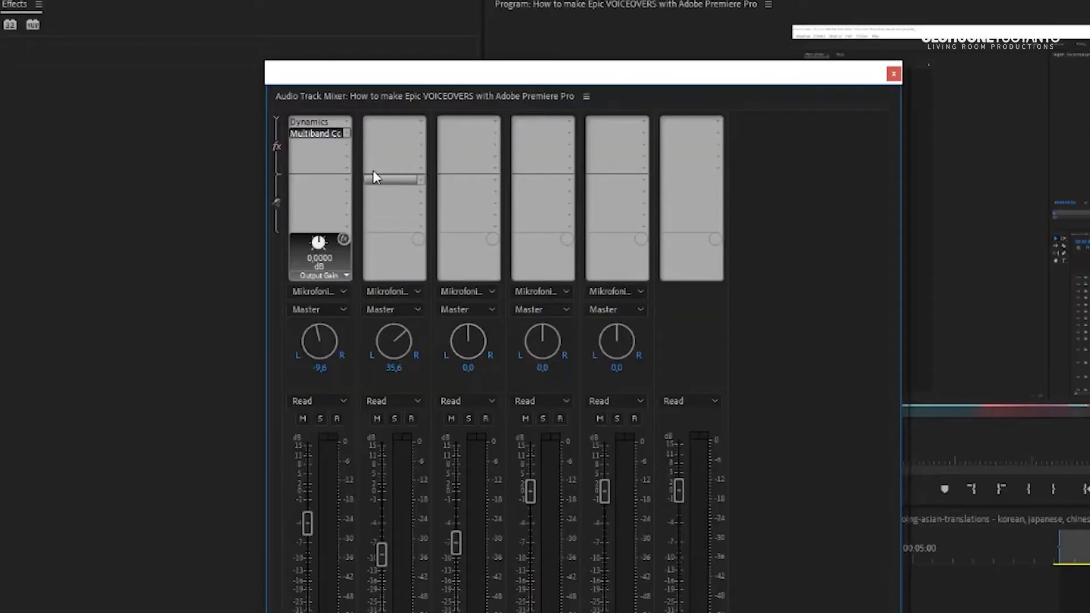
{"action": "left_click", "coordinate": [346, 145]}
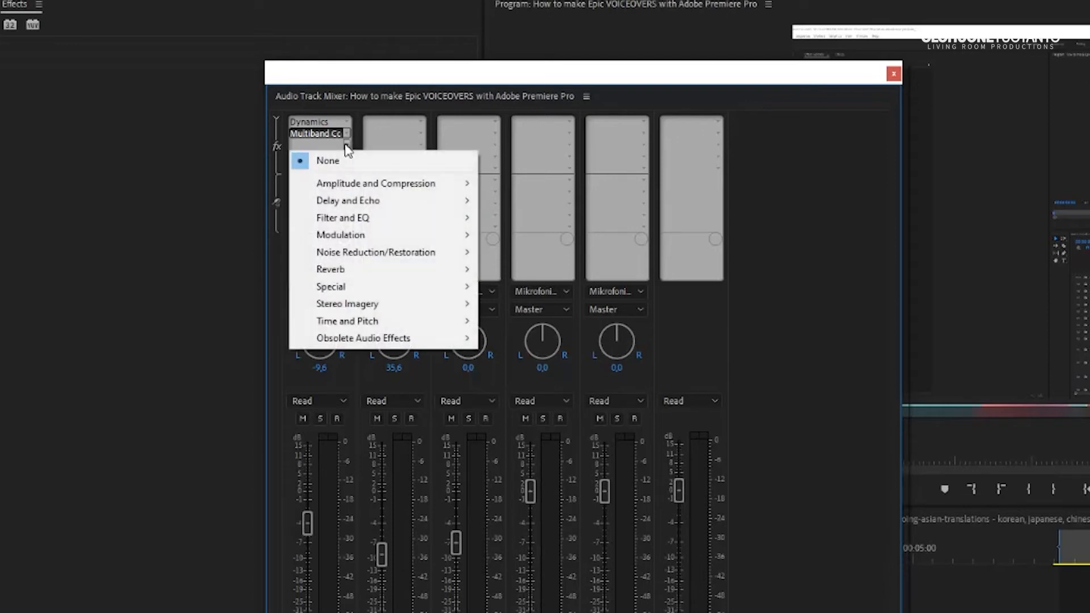
{"action": "mouse_move", "coordinate": [378, 293]}
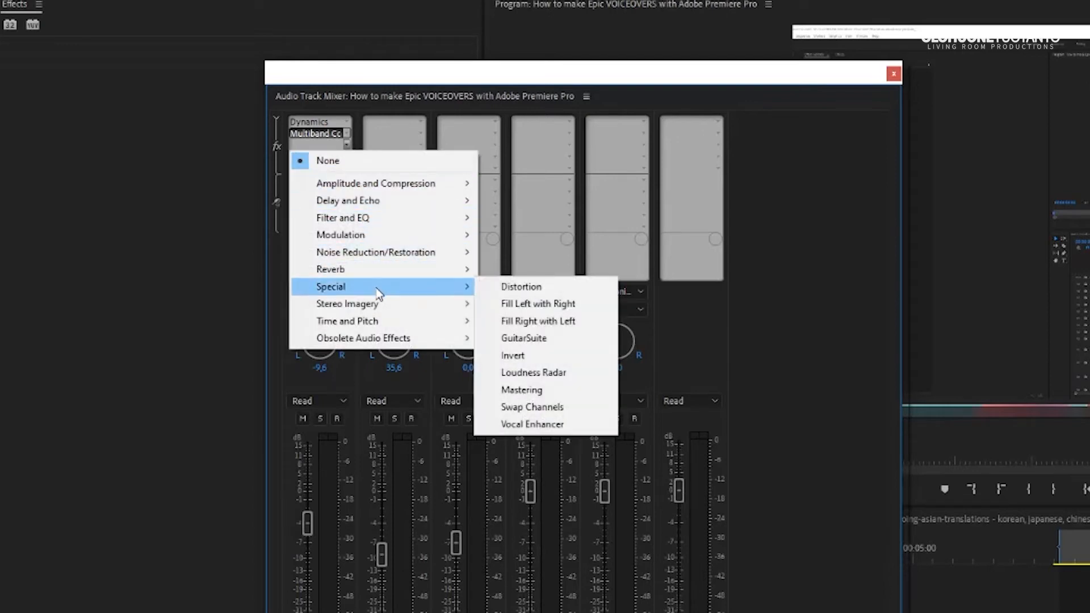
{"action": "left_click", "coordinate": [533, 394]}
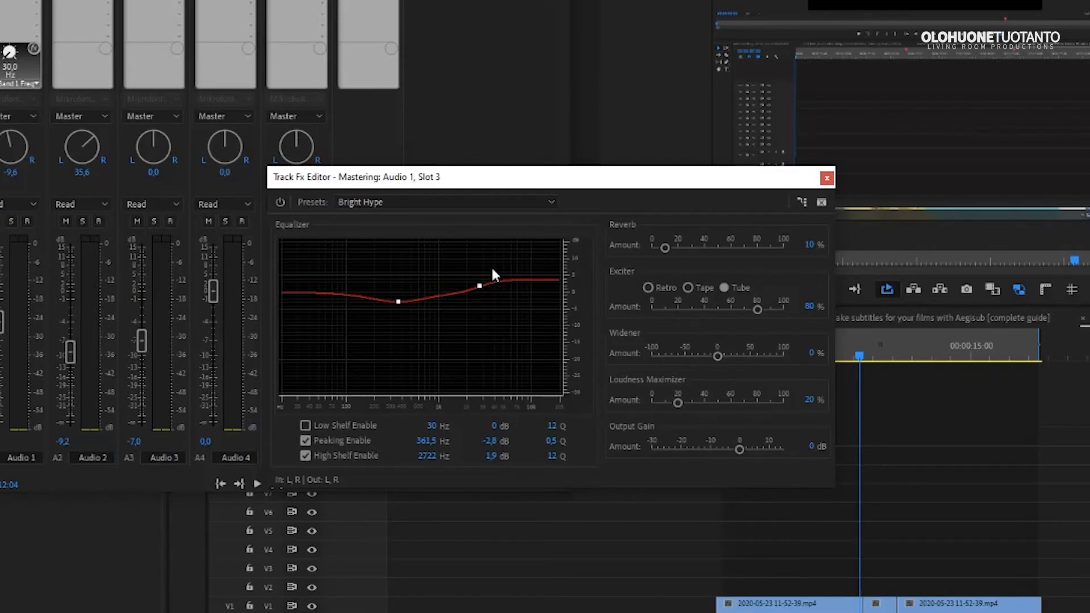
In the Mastering equalizer, move the high shelf to 20000 Hz at -15.4 dB and enable the low shelf at 58 Hz and -0.8 dB.
{"action": "mouse_move", "coordinate": [479, 286]}
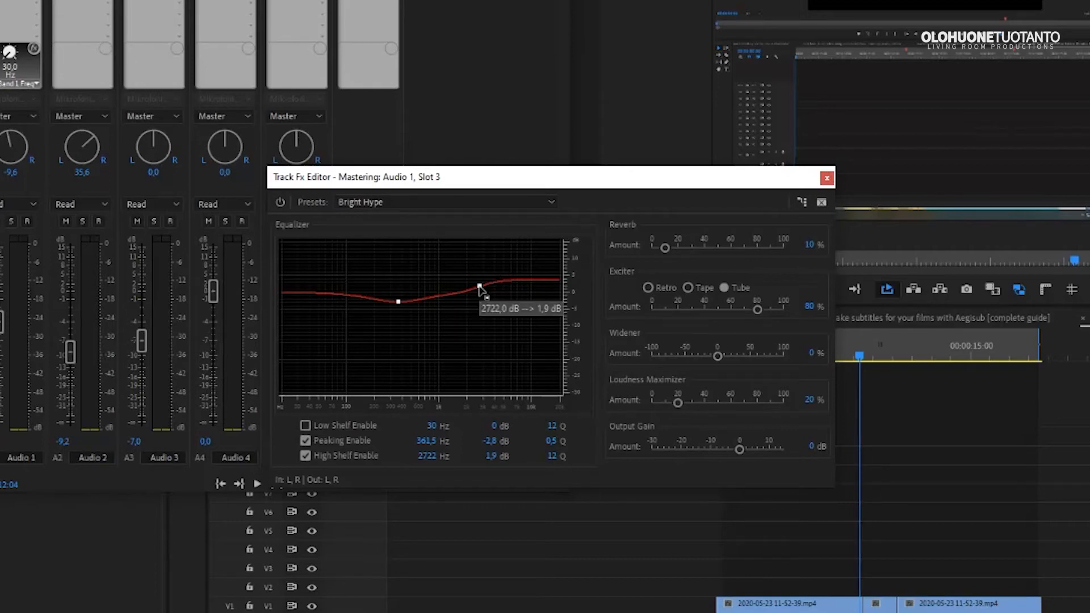
{"action": "left_click_drag", "start_coordinate": [479, 287], "coordinate": [562, 349]}
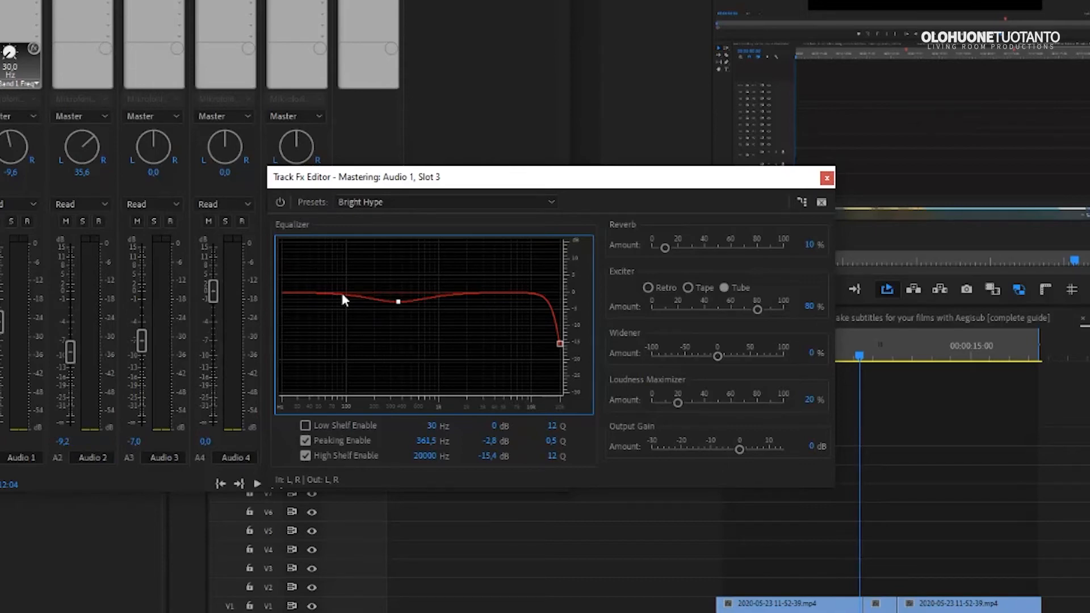
{"action": "left_click_drag", "start_coordinate": [290, 266], "coordinate": [297, 272]}
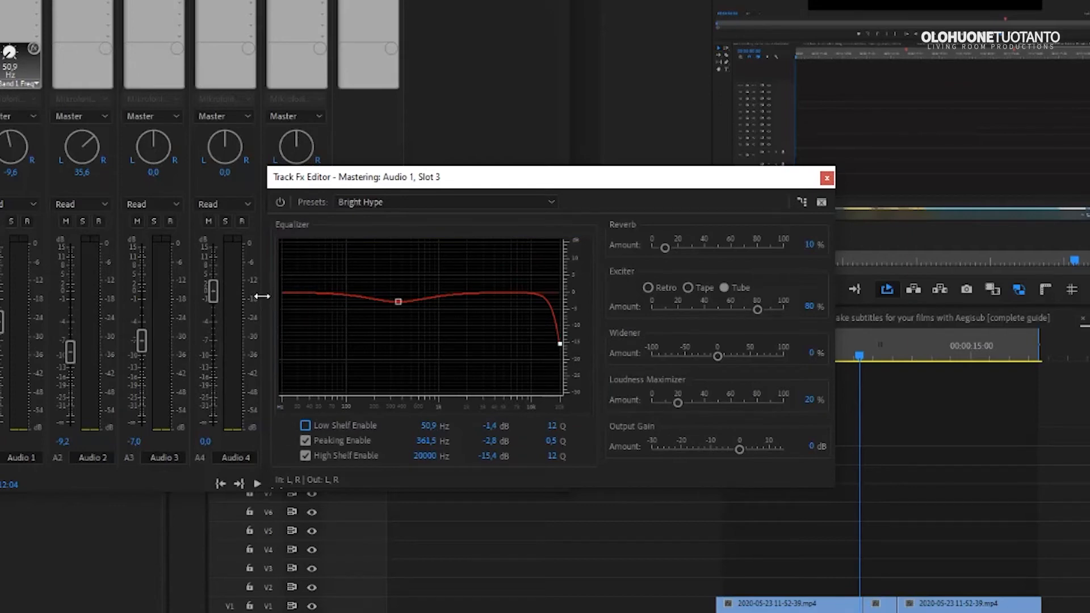
{"action": "left_click", "coordinate": [305, 427]}
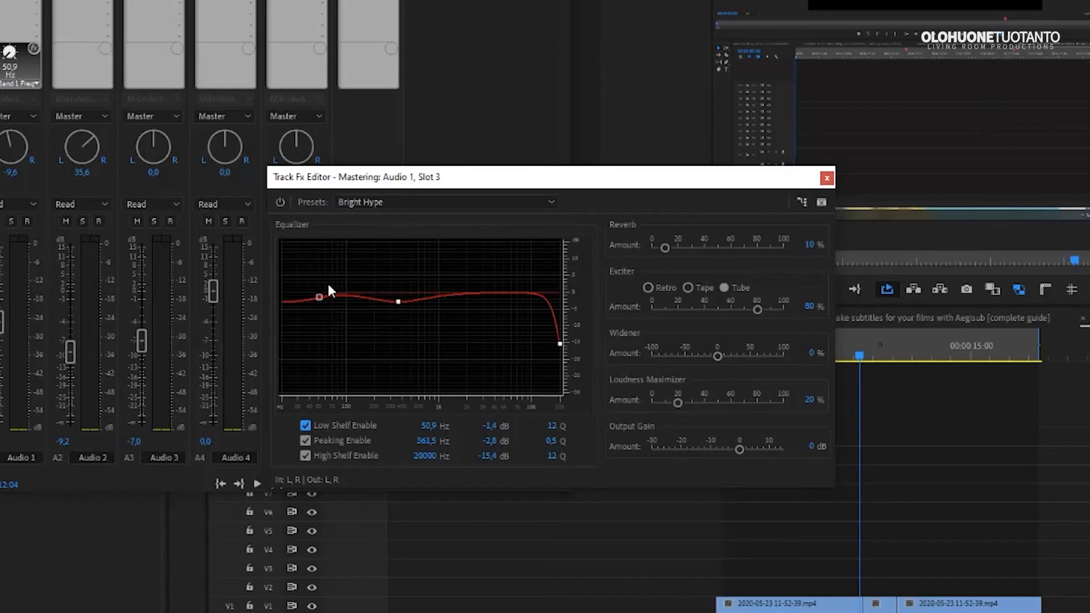
{"action": "mouse_move", "coordinate": [319, 297]}
{"action": "left_mouse_down"}
{"action": "mouse_move", "coordinate": [311, 340]}
{"action": "mouse_move", "coordinate": [322, 353]}
{"action": "mouse_move", "coordinate": [312, 282]}
{"action": "mouse_move", "coordinate": [309, 302]}
{"action": "mouse_move", "coordinate": [324, 294]}
{"action": "left_mouse_up"}
Try a strong boost and a deep cut on the peaking band, and set it to 720.8 Hz at -0.3 dB.
{"action": "left_click_drag", "start_coordinate": [398, 301], "coordinate": [418, 248]}
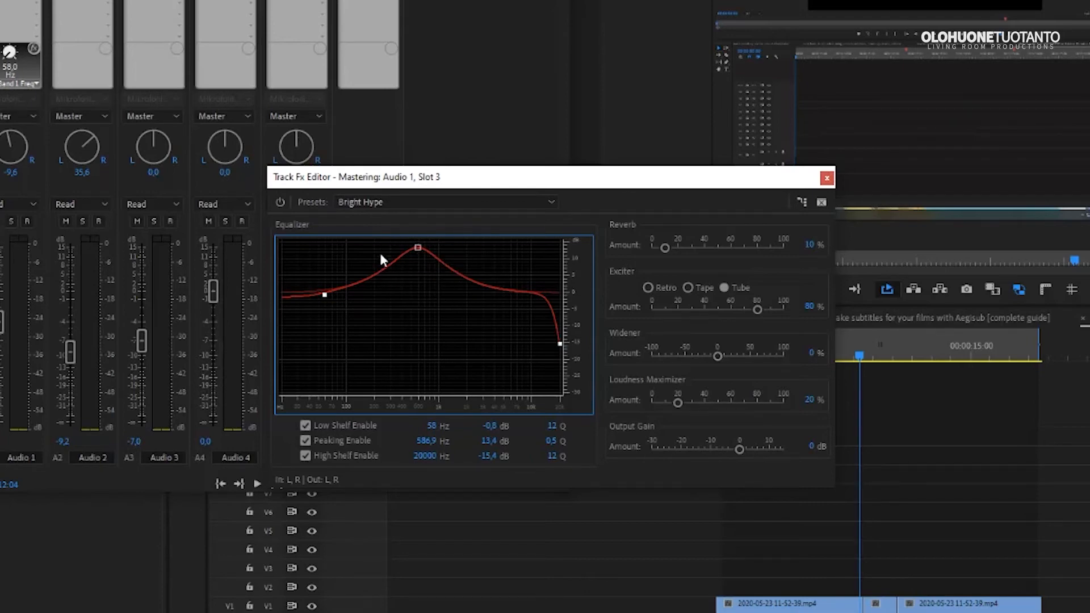
{"action": "mouse_move", "coordinate": [419, 248]}
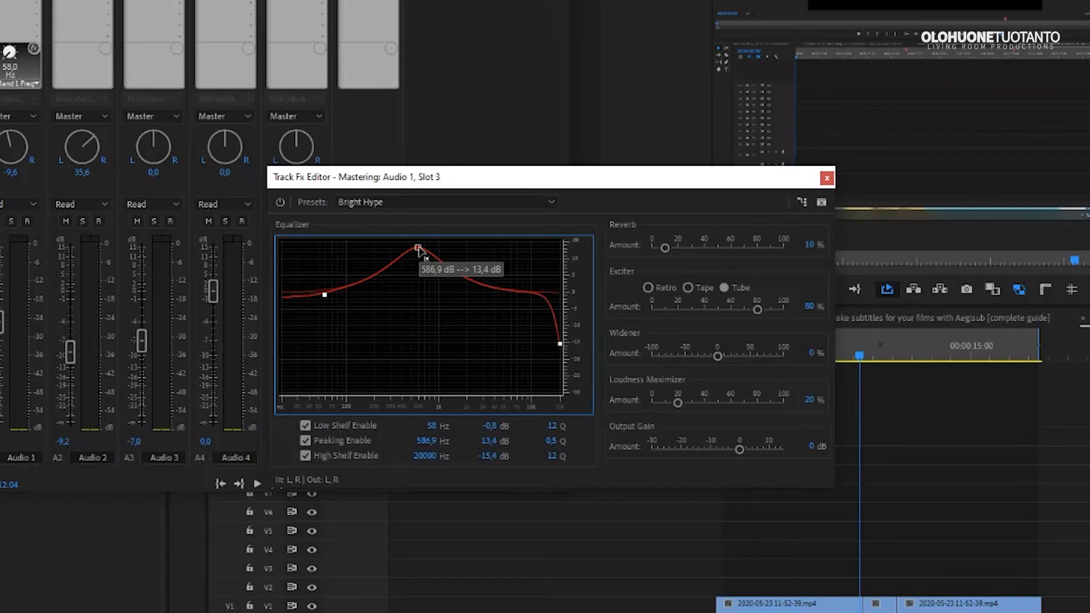
{"action": "left_click_drag", "start_coordinate": [419, 250], "coordinate": [430, 368]}
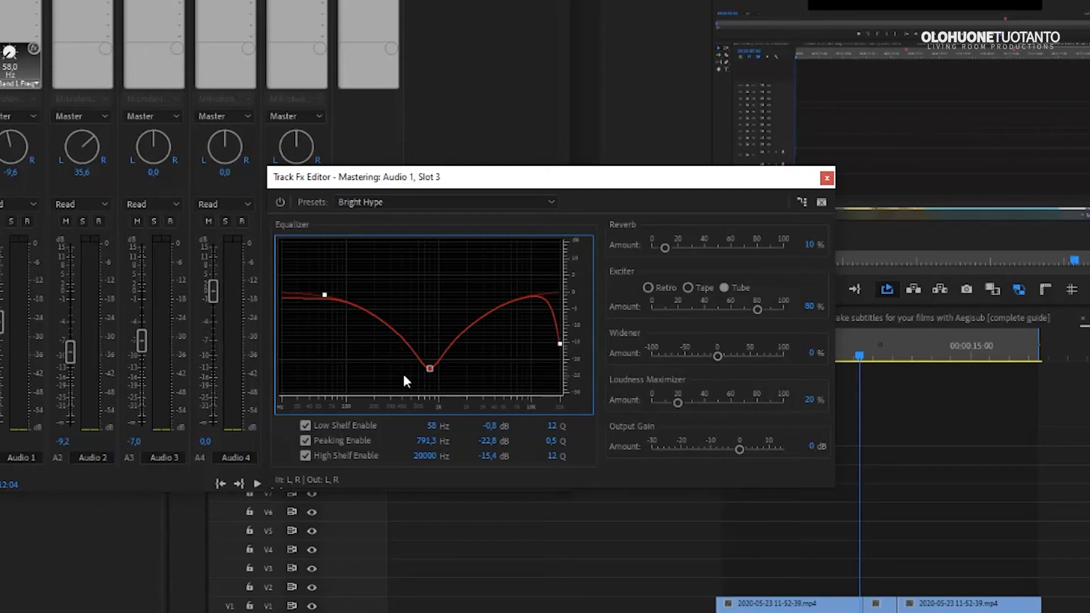
{"action": "left_click_drag", "start_coordinate": [430, 368], "coordinate": [426, 293]}
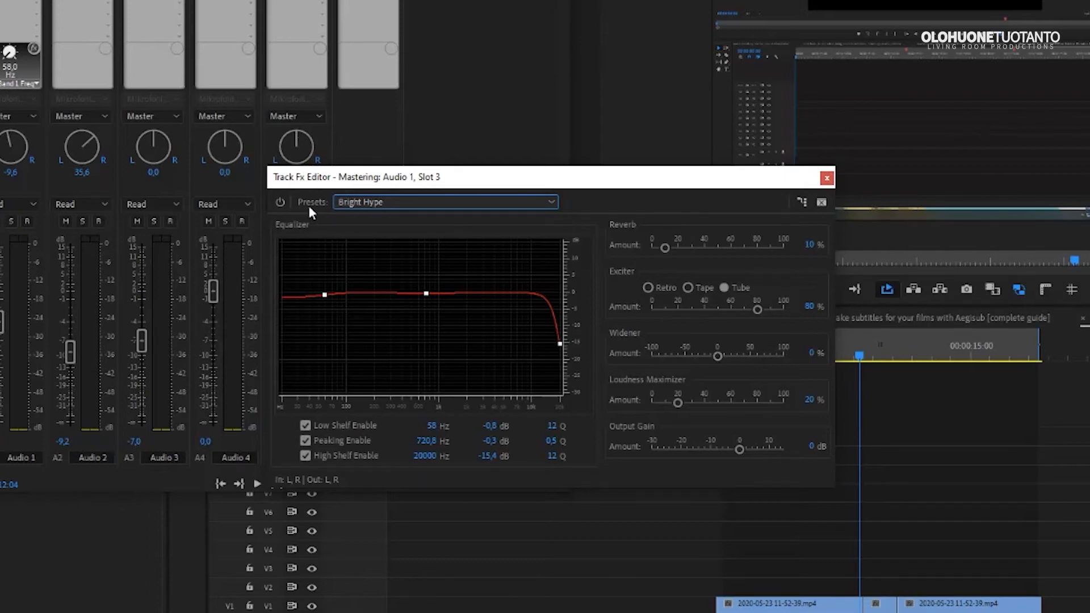
Apply the Subtle Clarity preset to the Mastering effect and enable its low shelf and high shelf bands.
{"action": "left_click", "coordinate": [389, 202]}
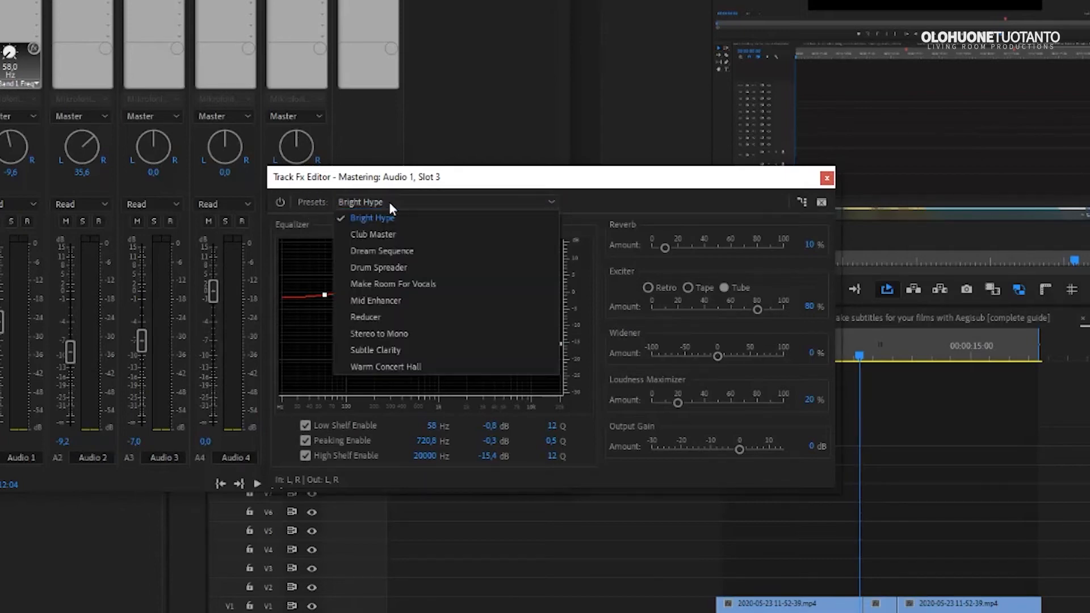
{"action": "left_click", "coordinate": [380, 351]}
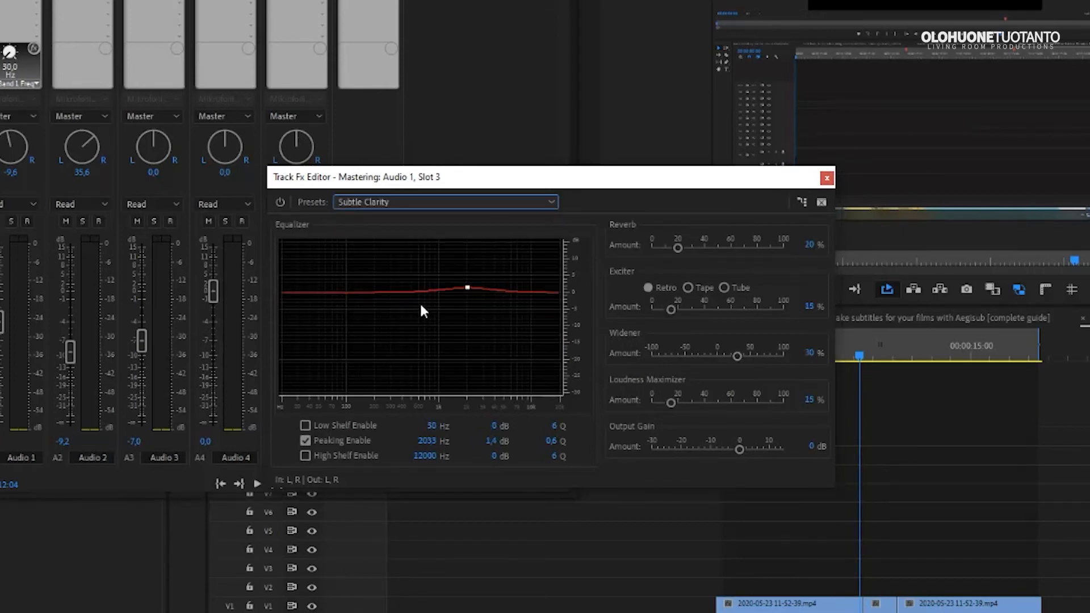
{"action": "left_click", "coordinate": [305, 425]}
{"action": "left_click", "coordinate": [305, 456]}
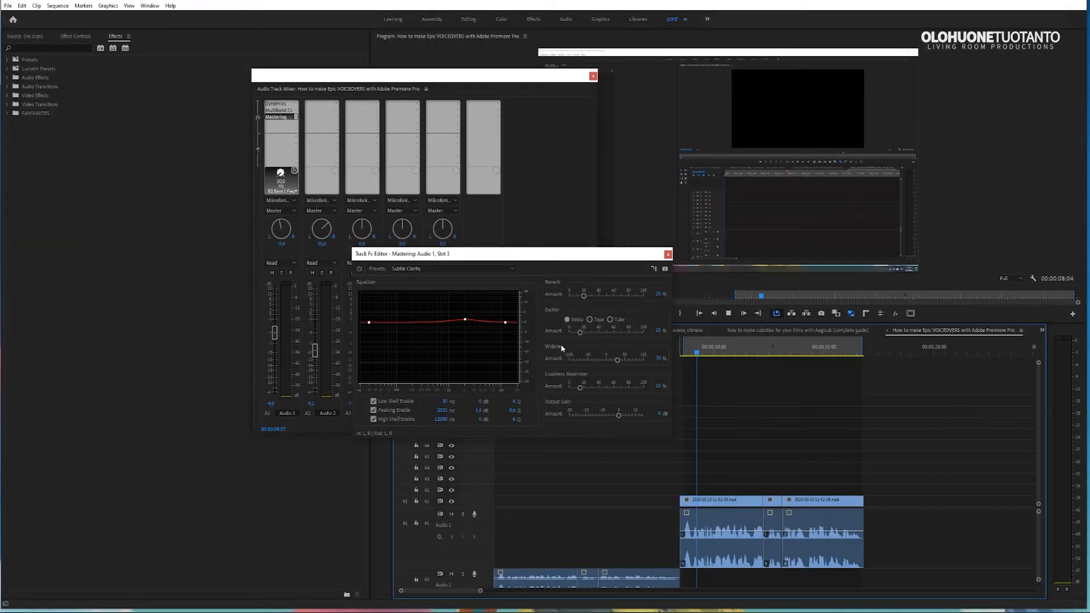
Shape the Mastering equalizer with playback: low shelf 131.8 Hz at 1.3 dB, peaking 1438.1 Hz at 2.8 dB, high shelf 15399.8 Hz at -3.7 dB.
{"action": "key", "text": "space"}
{"action": "left_click_drag", "start_coordinate": [506, 322], "coordinate": [512, 338]}
{"action": "left_click_drag", "start_coordinate": [466, 321], "coordinate": [442, 276]}
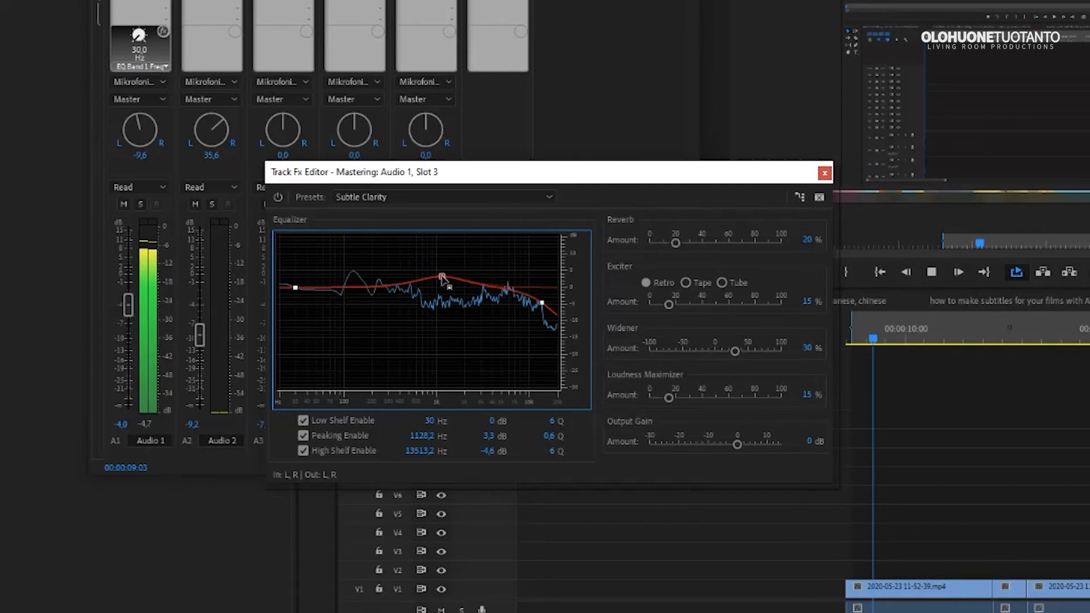
{"action": "left_click_drag", "start_coordinate": [295, 287], "coordinate": [356, 283]}
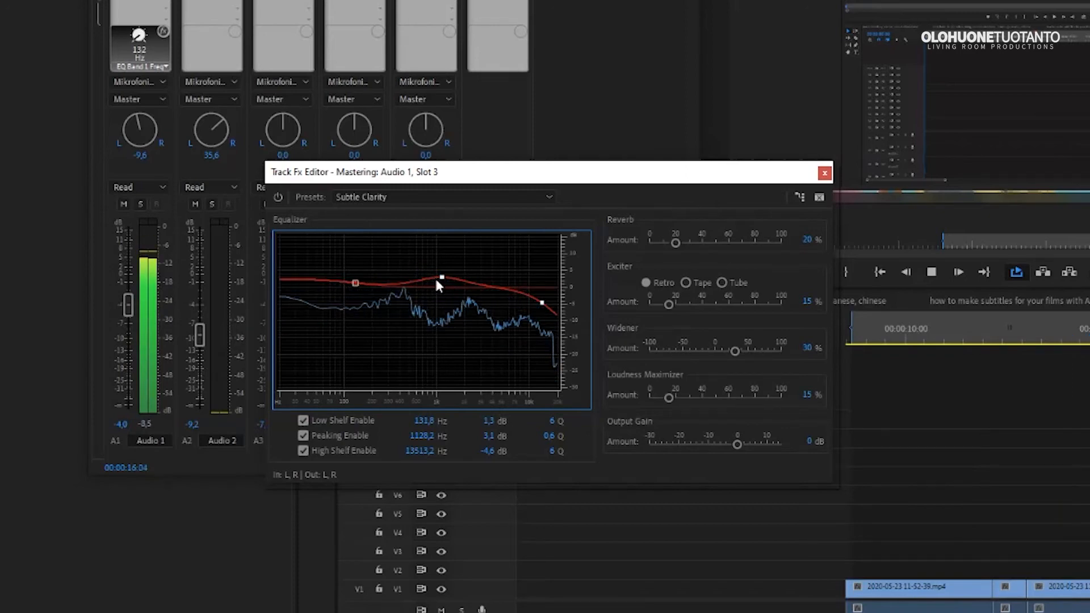
{"action": "left_click_drag", "start_coordinate": [442, 277], "coordinate": [452, 280]}
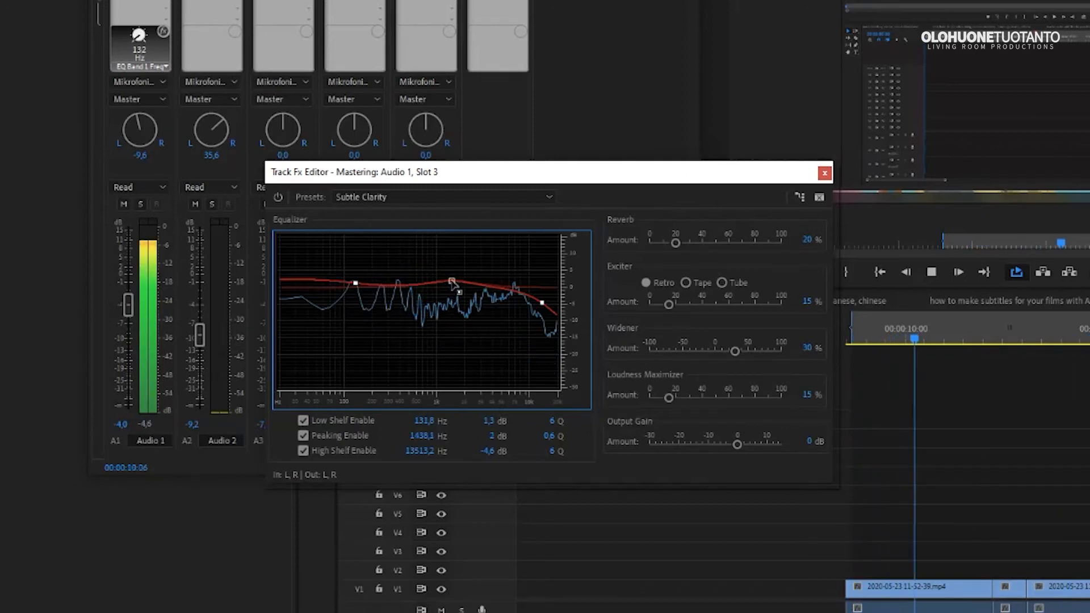
{"action": "left_click_drag", "start_coordinate": [540, 307], "coordinate": [562, 266]}
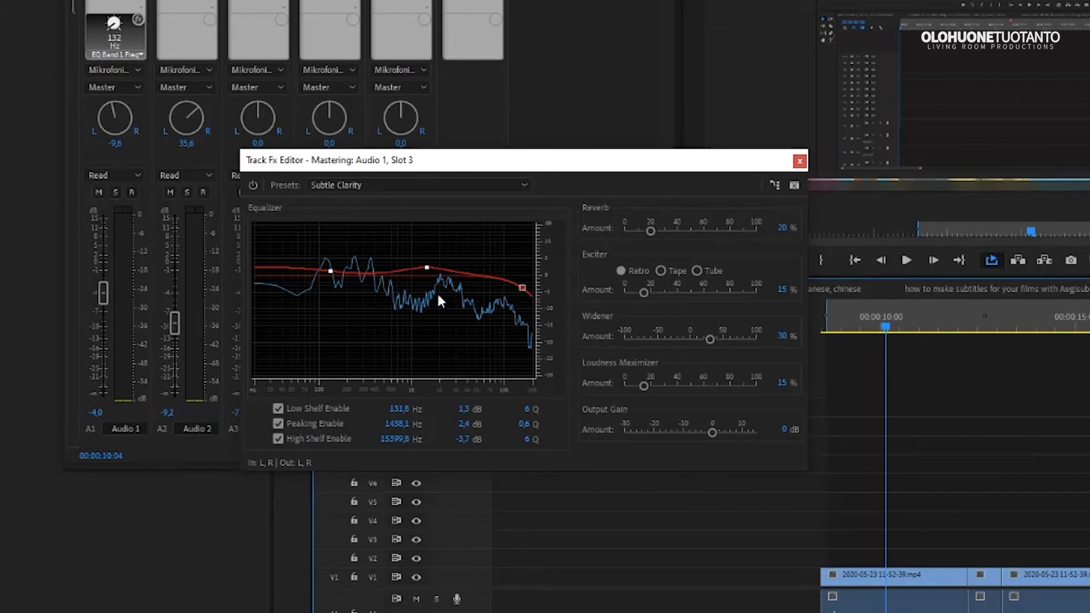
{"action": "left_click_drag", "start_coordinate": [427, 273], "coordinate": [425, 272]}
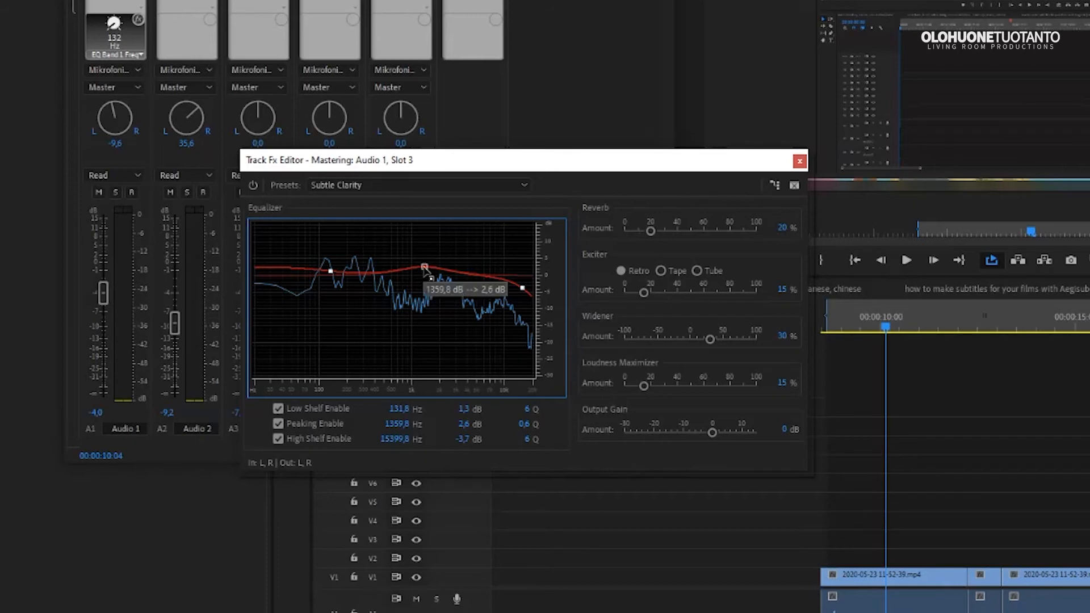
{"action": "left_click_drag", "start_coordinate": [424, 268], "coordinate": [427, 266]}
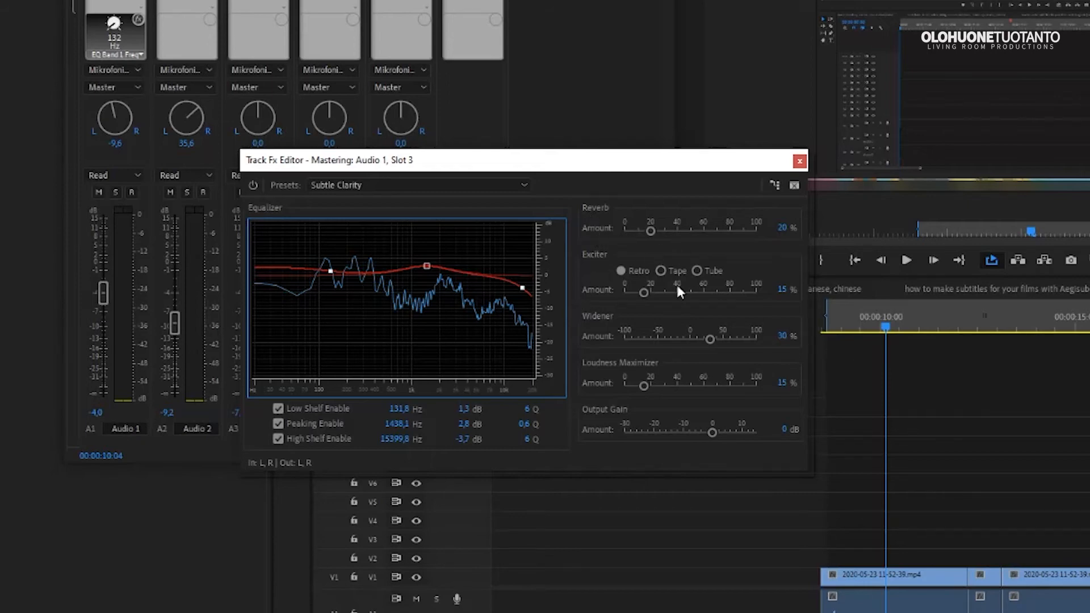
Try a reverb amount of 85% while the voiceover plays, and set the reverb to 0%.
{"action": "left_click", "coordinate": [861, 330]}
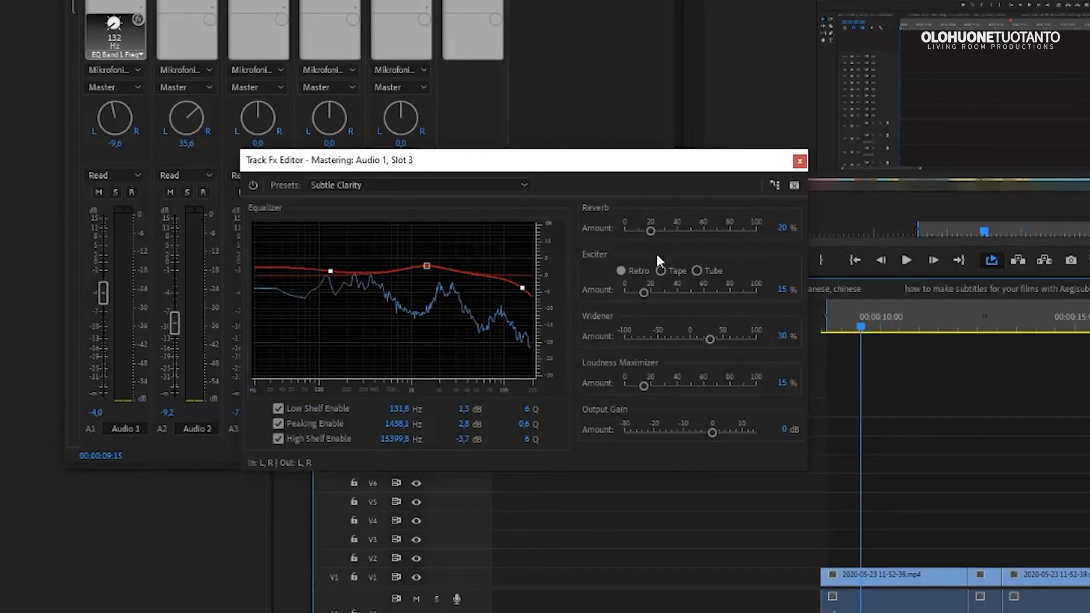
{"action": "key", "text": "space"}
{"action": "left_click_drag", "start_coordinate": [652, 230], "coordinate": [738, 227]}
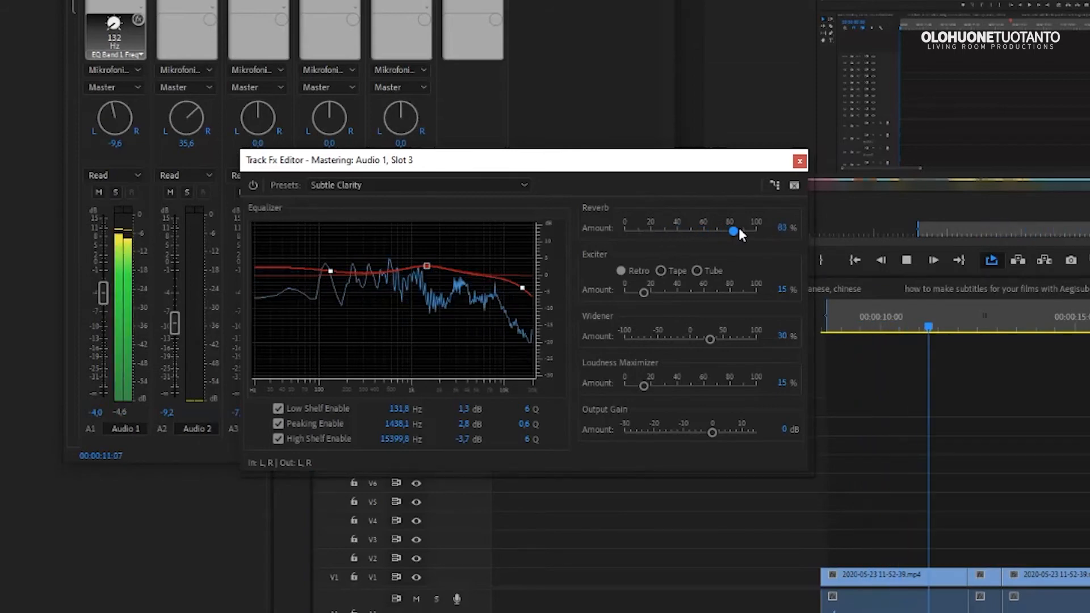
{"action": "left_click", "coordinate": [877, 324]}
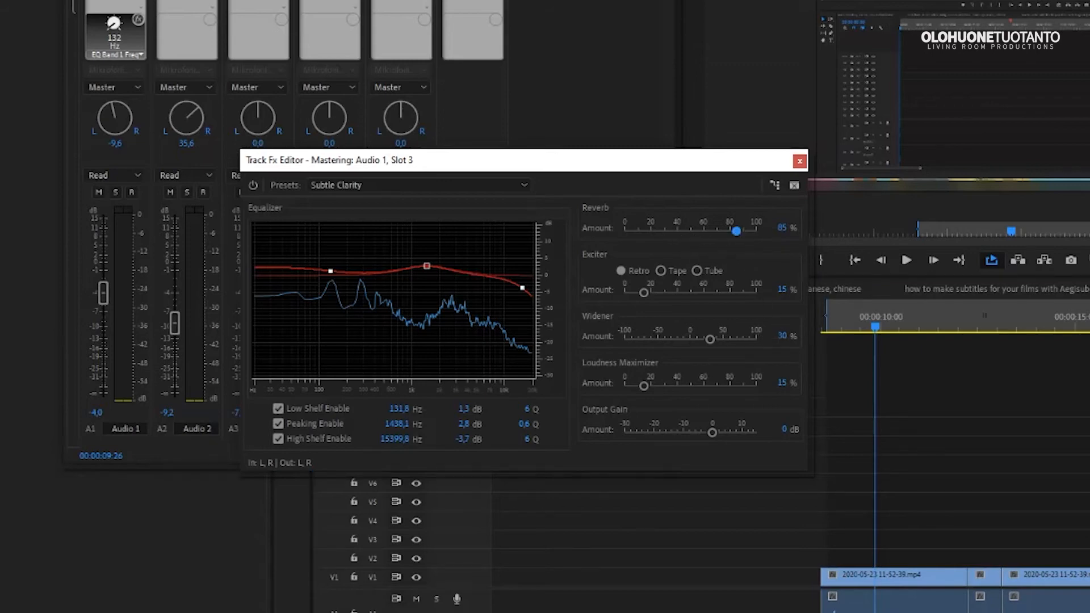
{"action": "left_click_drag", "start_coordinate": [736, 231], "coordinate": [718, 231]}
{"action": "left_click_drag", "start_coordinate": [639, 238], "coordinate": [634, 239]}
{"action": "left_click_drag", "start_coordinate": [714, 230], "coordinate": [589, 230]}
{"action": "left_click_drag", "start_coordinate": [875, 327], "coordinate": [871, 324]}
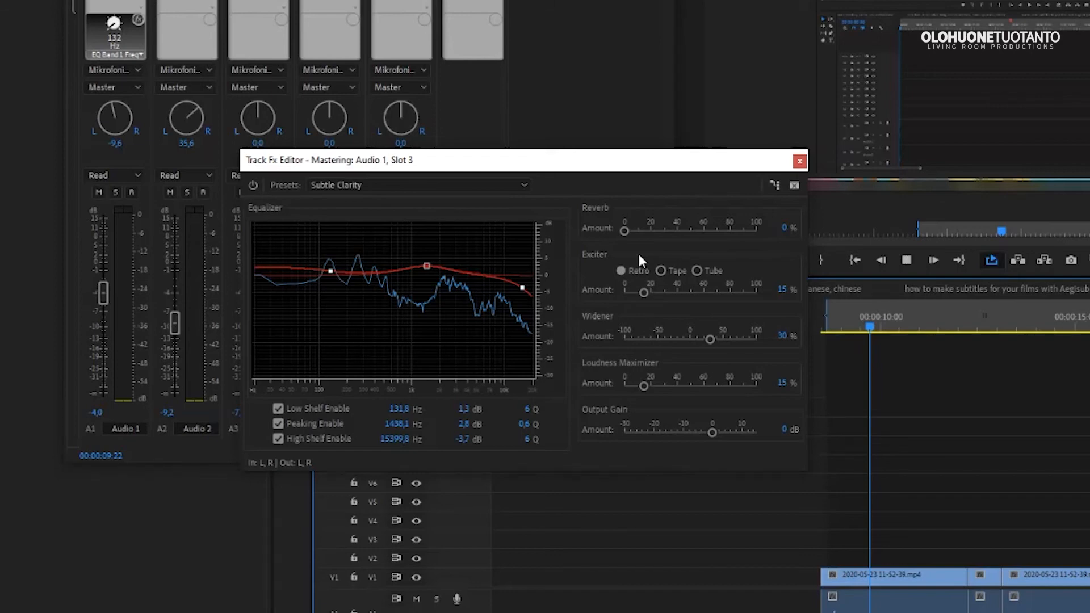
Try the Retro exciter at 0%, and set its amount to 45% during playback.
{"action": "left_click_drag", "start_coordinate": [644, 293], "coordinate": [611, 291]}
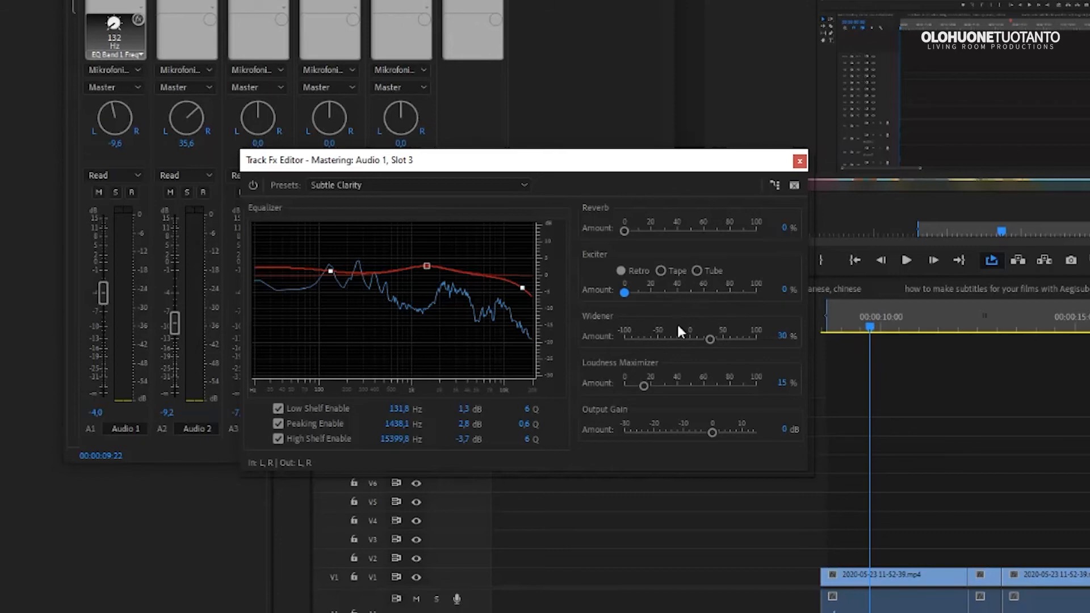
{"action": "key", "text": "space"}
{"action": "left_click_drag", "start_coordinate": [625, 292], "coordinate": [683, 292]}
{"action": "key", "text": "space"}
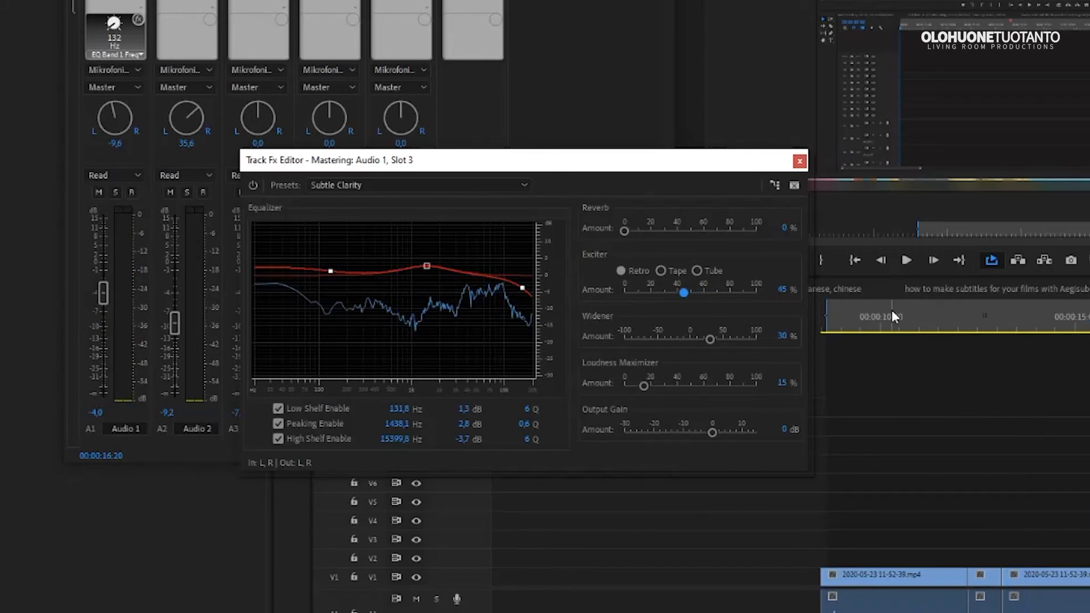
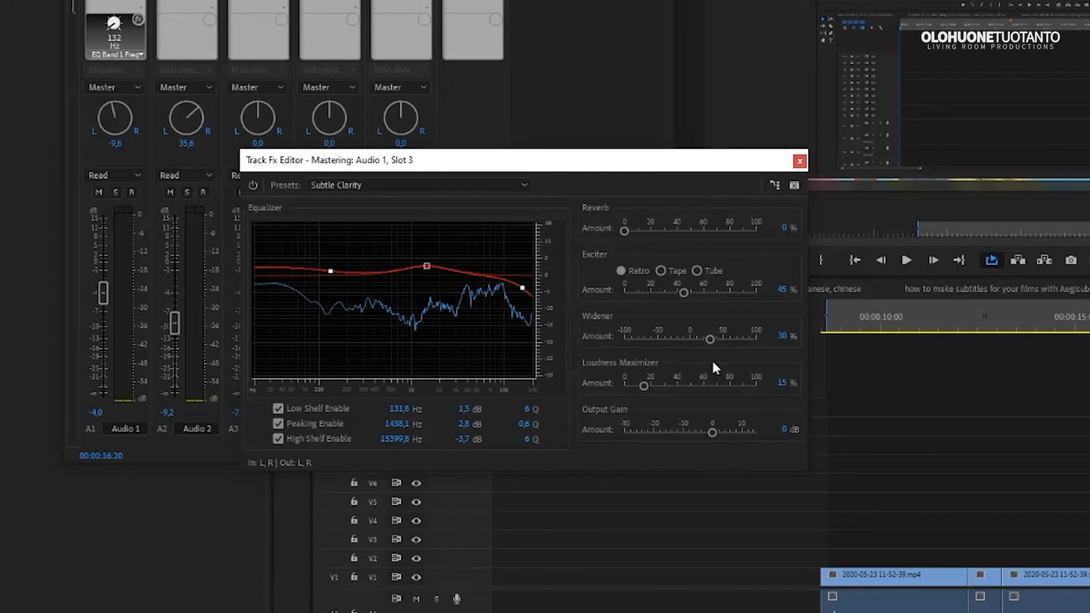
Set the widener amount to 94% and replay the voiceover from near its beginning.
{"action": "left_click_drag", "start_coordinate": [710, 338], "coordinate": [743, 340]}
{"action": "left_click", "coordinate": [880, 324]}
{"action": "key", "text": "space"}
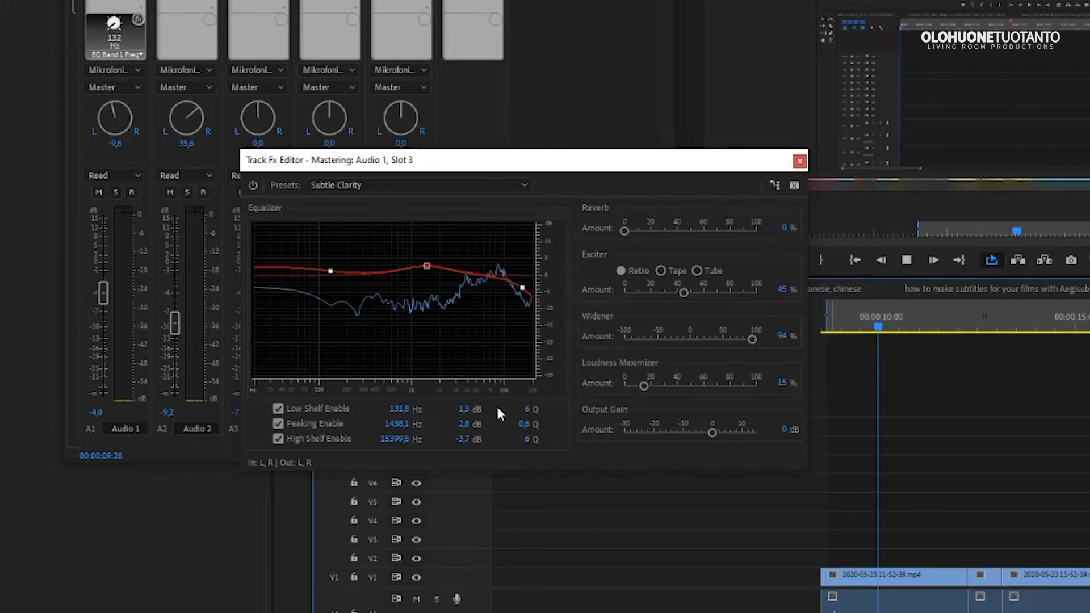
Try the loudness maximizer at 0% during playback, and set its amount to 22%.
{"action": "left_click", "coordinate": [624, 385]}
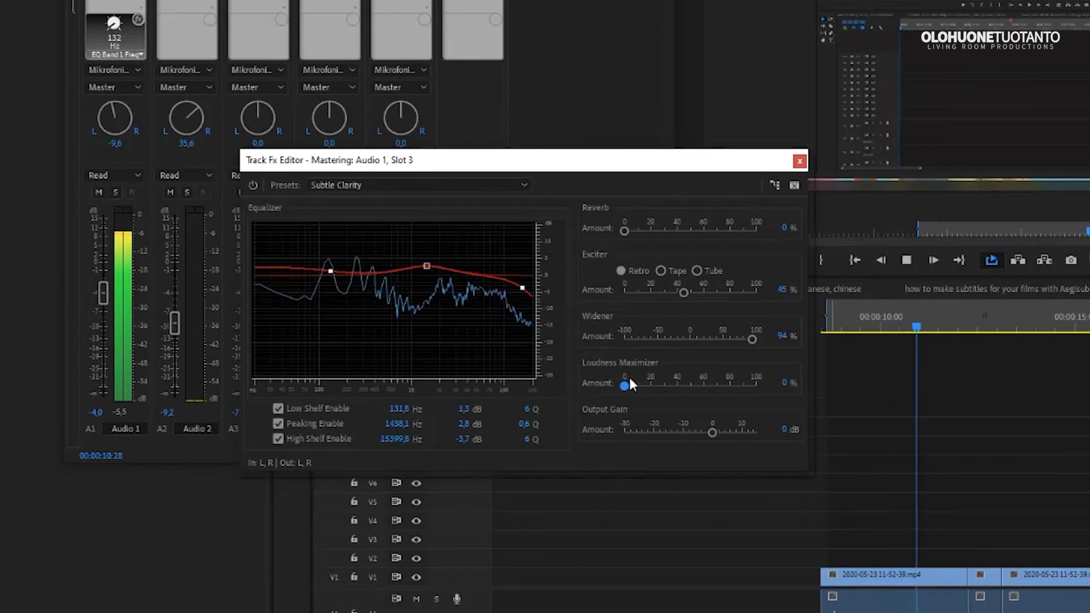
{"action": "mouse_move", "coordinate": [630, 385]}
{"action": "left_mouse_down"}
{"action": "mouse_move", "coordinate": [680, 389]}
{"action": "mouse_move", "coordinate": [648, 387]}
{"action": "left_mouse_up"}
{"action": "key", "text": "space"}
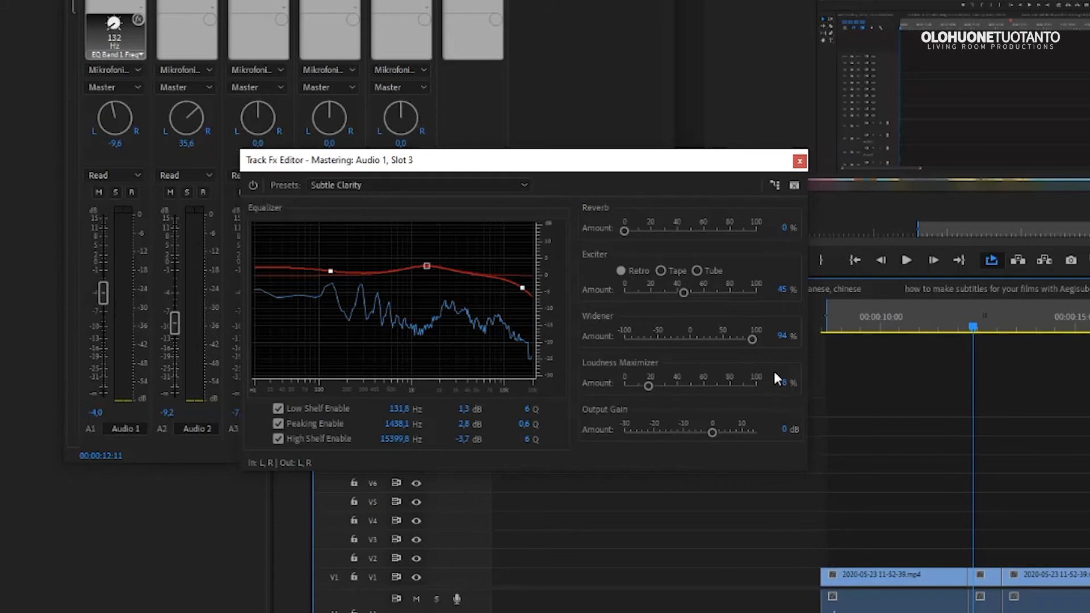
{"action": "left_click_drag", "start_coordinate": [647, 387], "coordinate": [656, 386]}
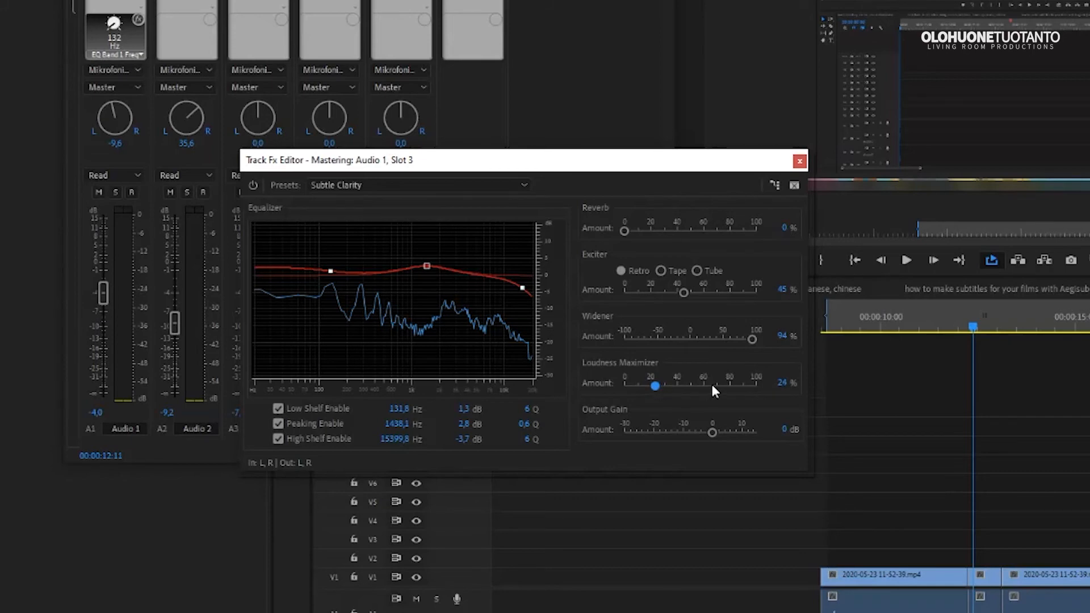
{"action": "left_click_drag", "start_coordinate": [712, 386], "coordinate": [714, 388]}
{"action": "left_click_drag", "start_coordinate": [712, 386], "coordinate": [720, 391]}
Try adjusting the Mastering output gain while the voiceover plays, and reset it to 0 dB.
{"action": "left_click", "coordinate": [880, 322]}
{"action": "key", "text": "space"}
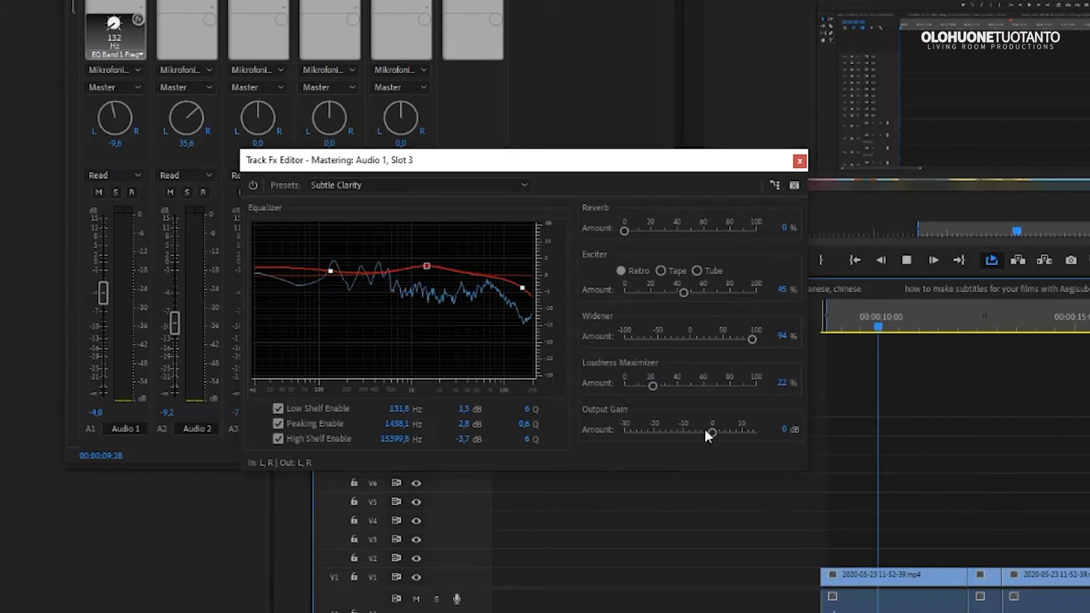
{"action": "mouse_move", "coordinate": [712, 432]}
{"action": "left_mouse_down"}
{"action": "mouse_move", "coordinate": [620, 434]}
{"action": "mouse_move", "coordinate": [655, 442]}
{"action": "mouse_move", "coordinate": [711, 434]}
{"action": "left_mouse_up"}
{"action": "key", "text": "space"}
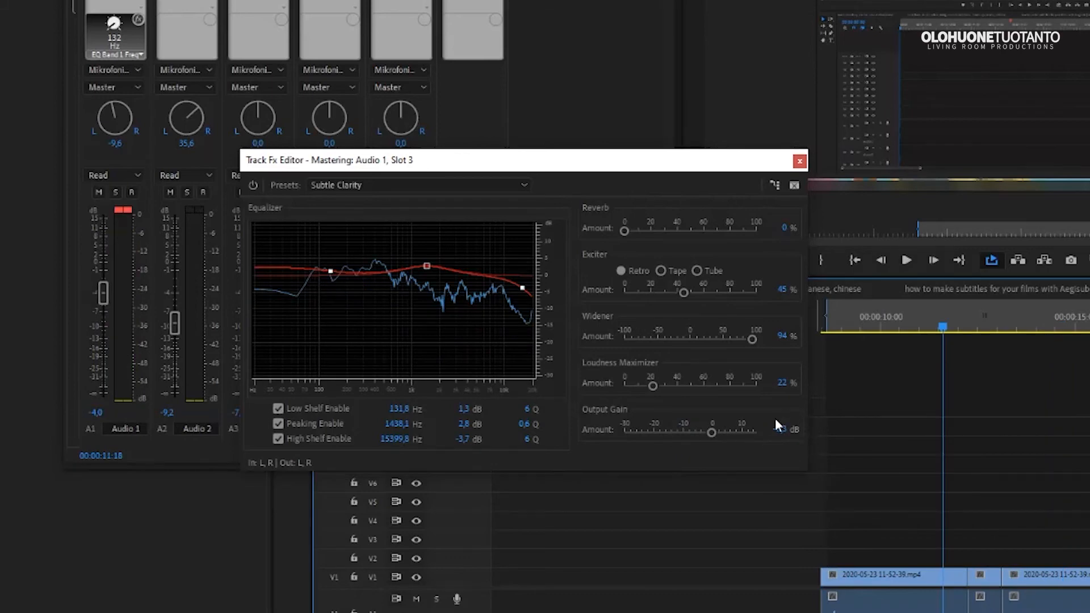
{"action": "left_click", "coordinate": [780, 429]}
{"action": "type", "text": "0"}
{"action": "key", "text": "Return"}
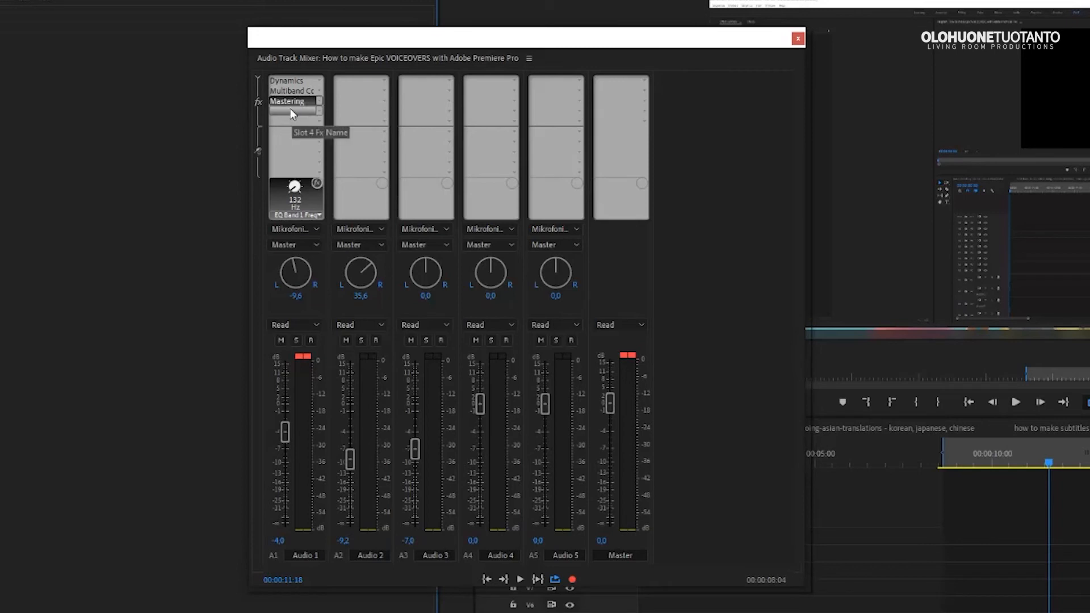
Add the DeNoise effect to the fourth effect slot of Audio 1 and open its editor.
{"action": "left_click", "coordinate": [305, 115]}
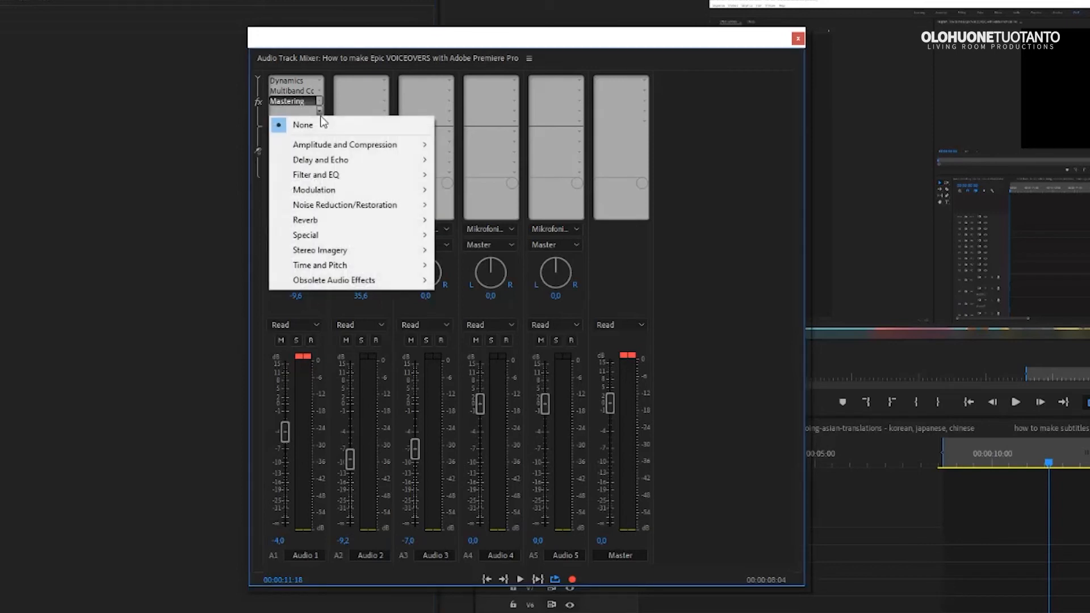
{"action": "mouse_move", "coordinate": [352, 207]}
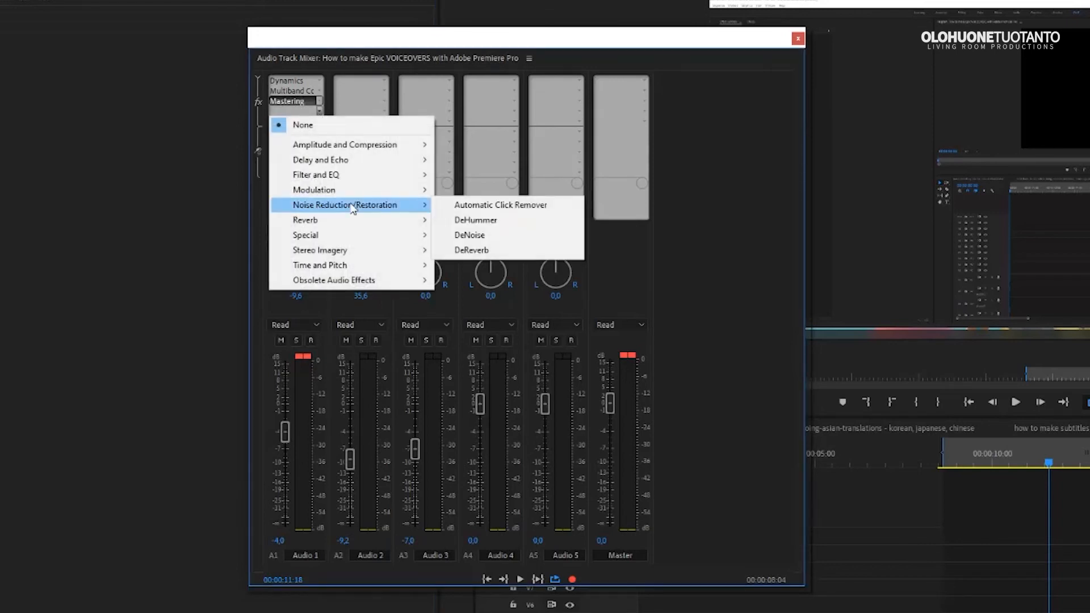
{"action": "left_click", "coordinate": [483, 235]}
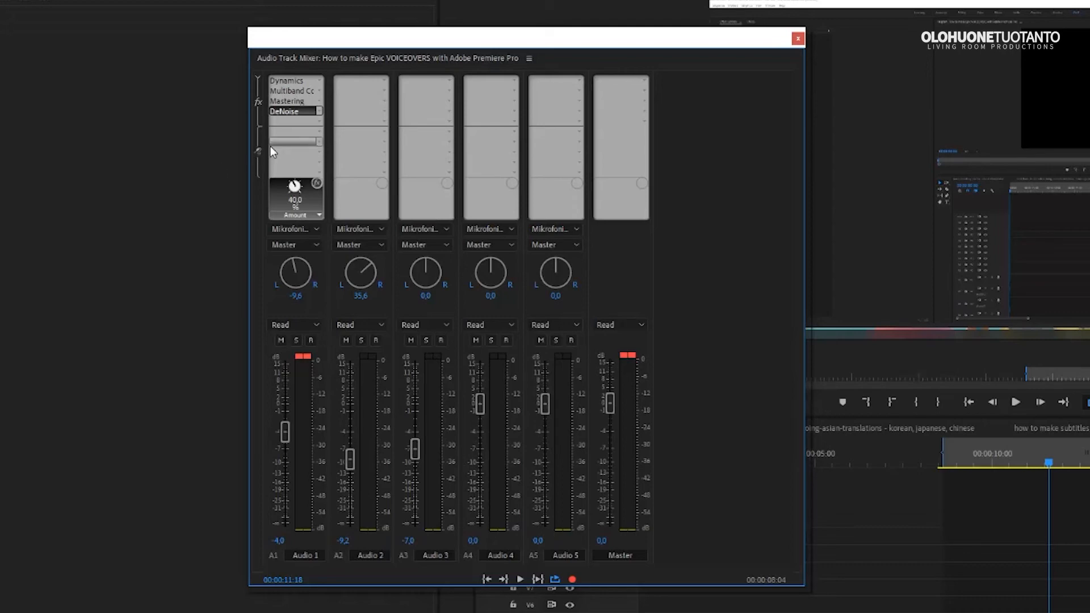
{"action": "double_click", "coordinate": [291, 112]}
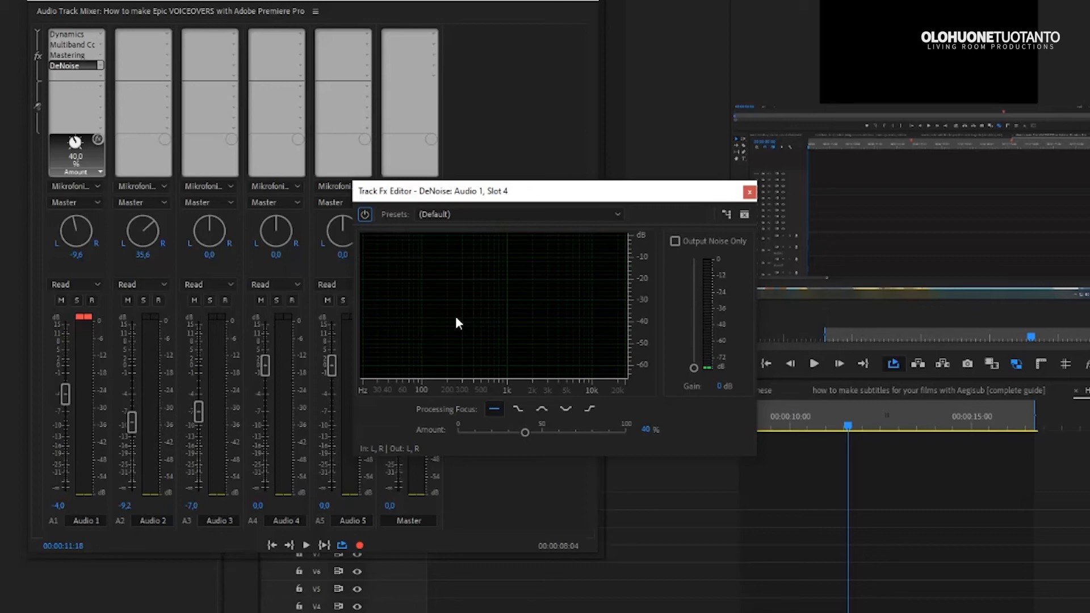
Replay the voiceover, try a DeNoise amount of 100%, and lower it to about 32%.
{"action": "left_click", "coordinate": [778, 431]}
{"action": "key", "text": "space"}
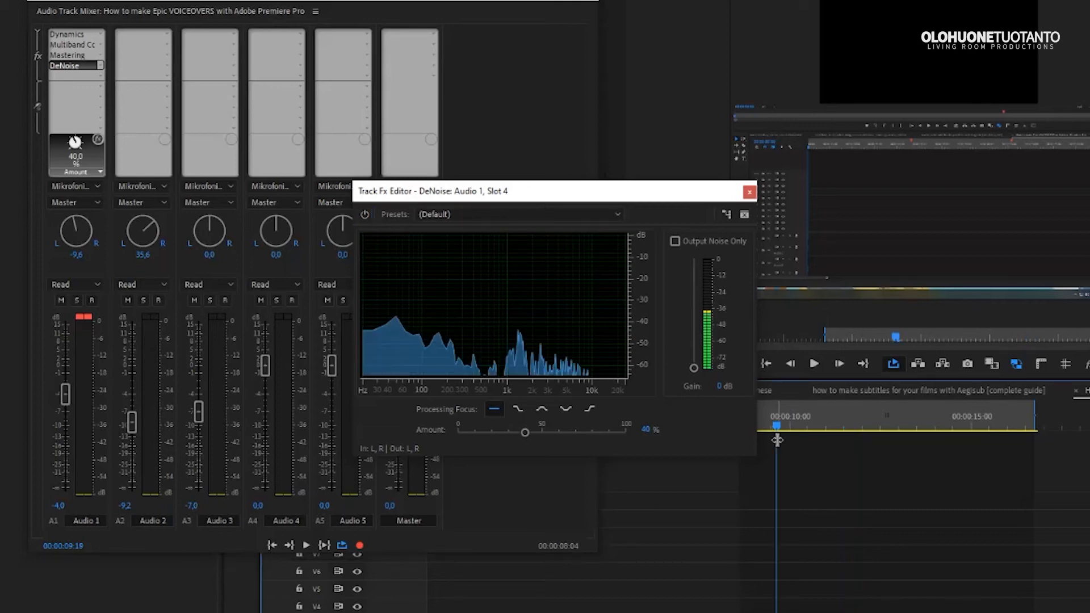
{"action": "left_click_drag", "start_coordinate": [525, 432], "coordinate": [627, 432]}
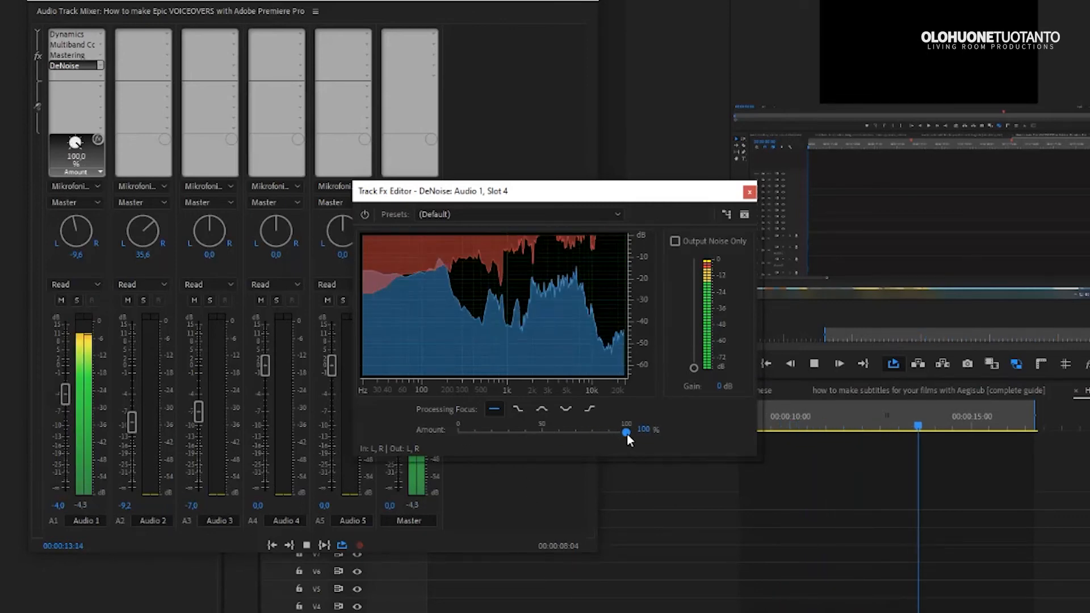
{"action": "left_click_drag", "start_coordinate": [627, 434], "coordinate": [523, 439]}
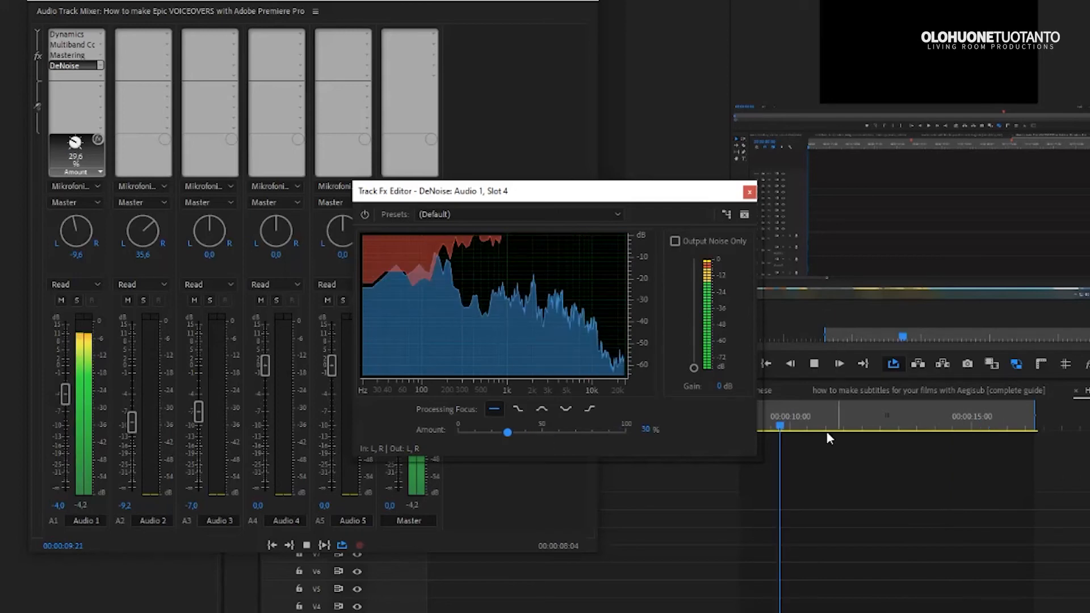
Reposition the DeNoise editor, audition only the removed noise during playback, and return to normal output with the amount at 31%.
{"action": "left_click_drag", "start_coordinate": [591, 192], "coordinate": [551, 247]}
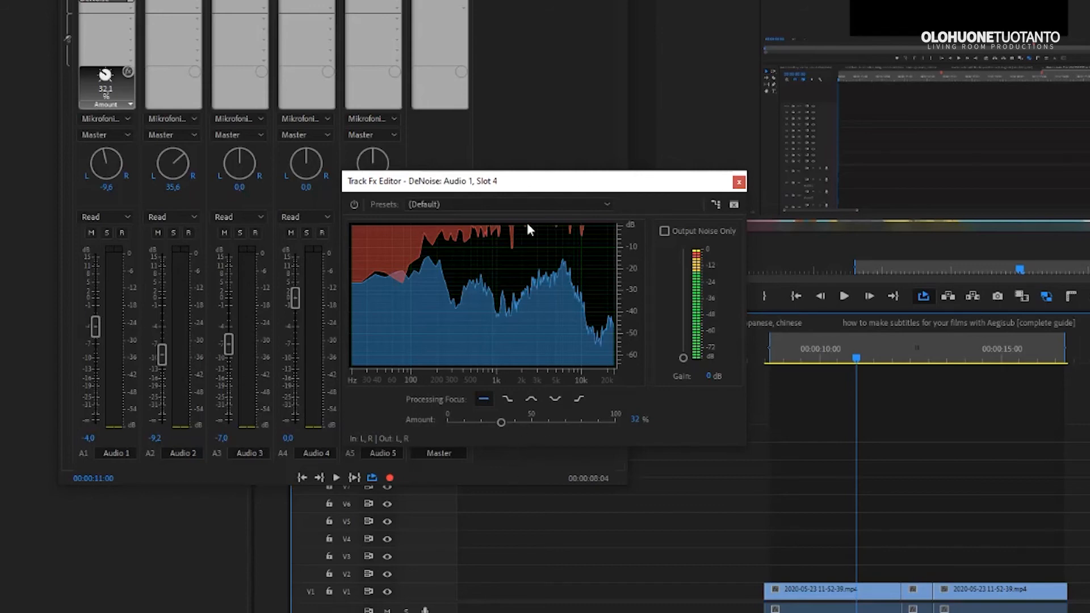
{"action": "left_click_drag", "start_coordinate": [539, 192], "coordinate": [484, 204]}
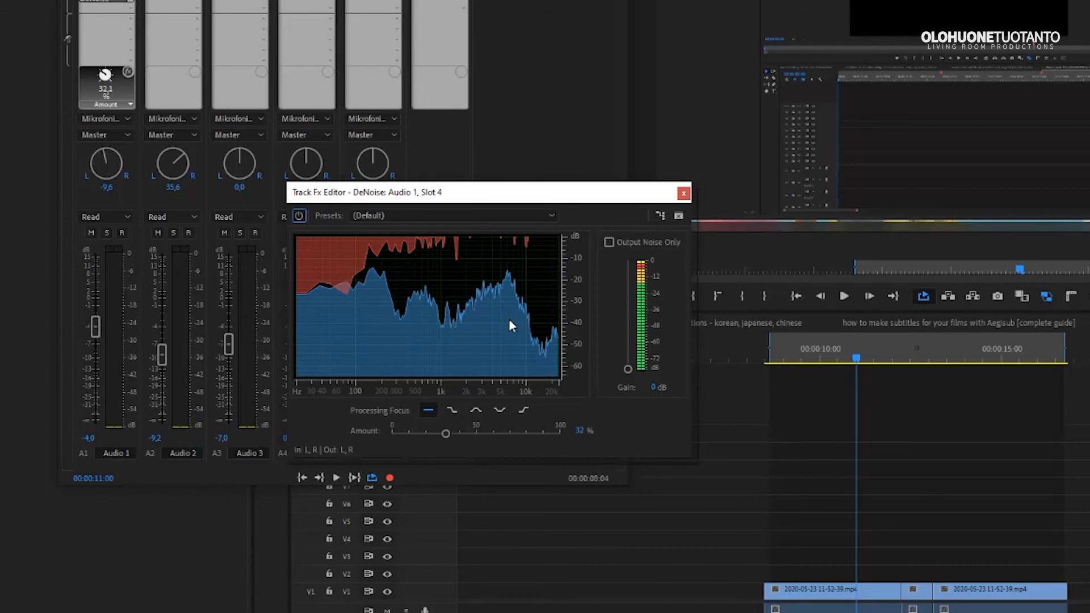
{"action": "left_click", "coordinate": [608, 243]}
{"action": "key", "text": "space"}
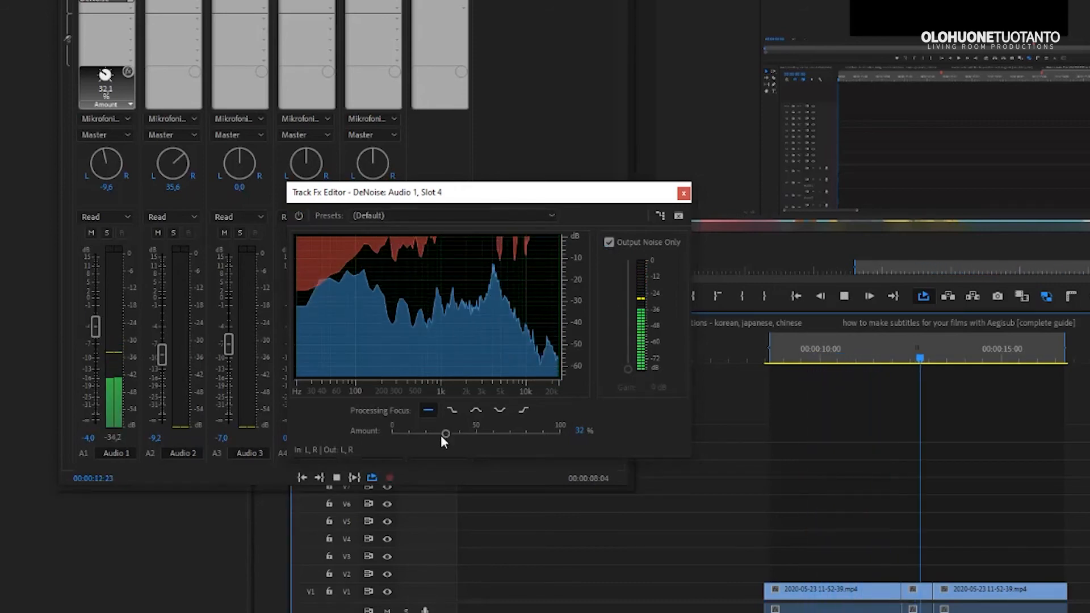
{"action": "left_click_drag", "start_coordinate": [443, 435], "coordinate": [568, 445]}
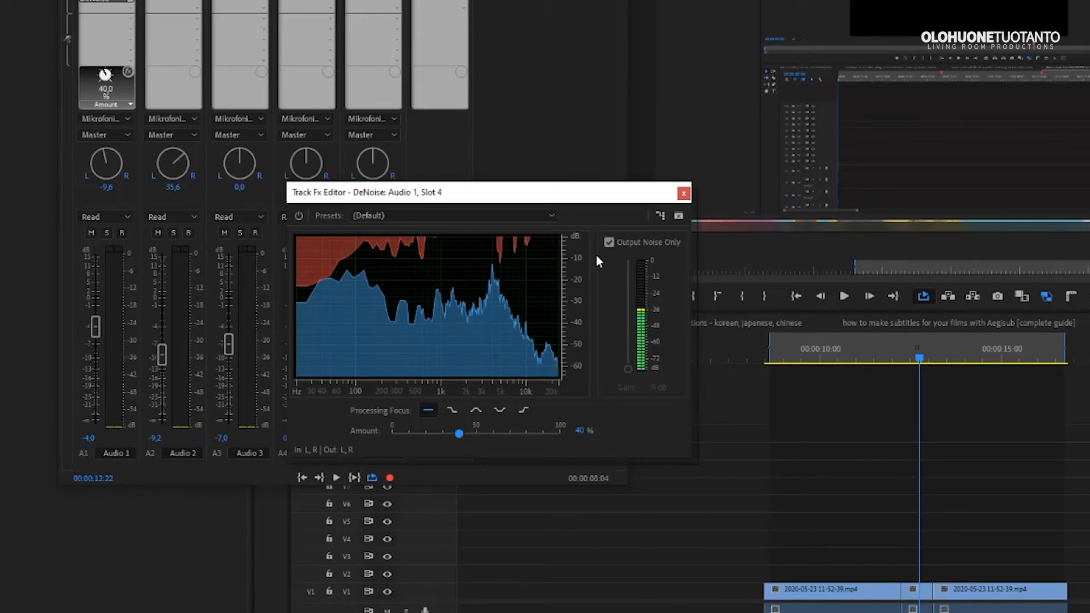
{"action": "left_click", "coordinate": [610, 244]}
{"action": "left_click_drag", "start_coordinate": [459, 434], "coordinate": [444, 434]}
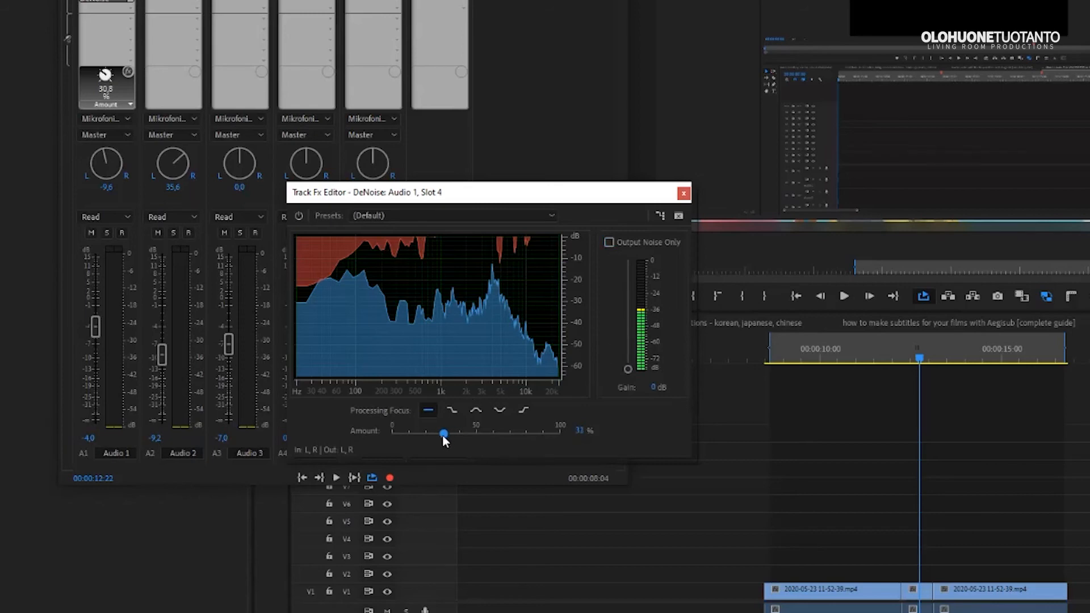
Replay the voiceover, try a DeNoise amount of about 95%, lower it to about 30%, and close the effect editor.
{"action": "left_click", "coordinate": [796, 357]}
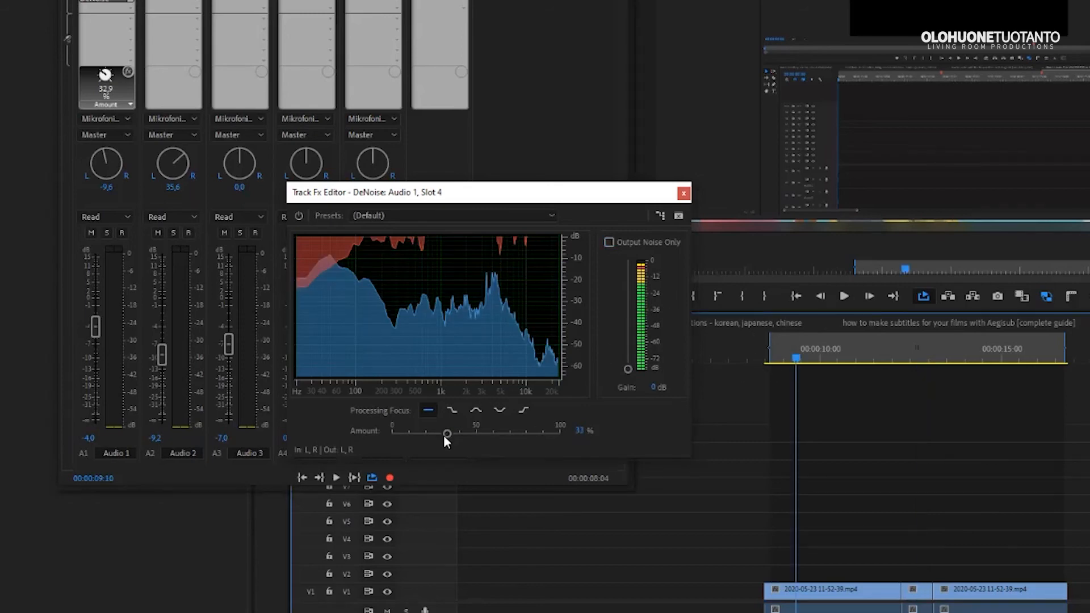
{"action": "key", "text": "space"}
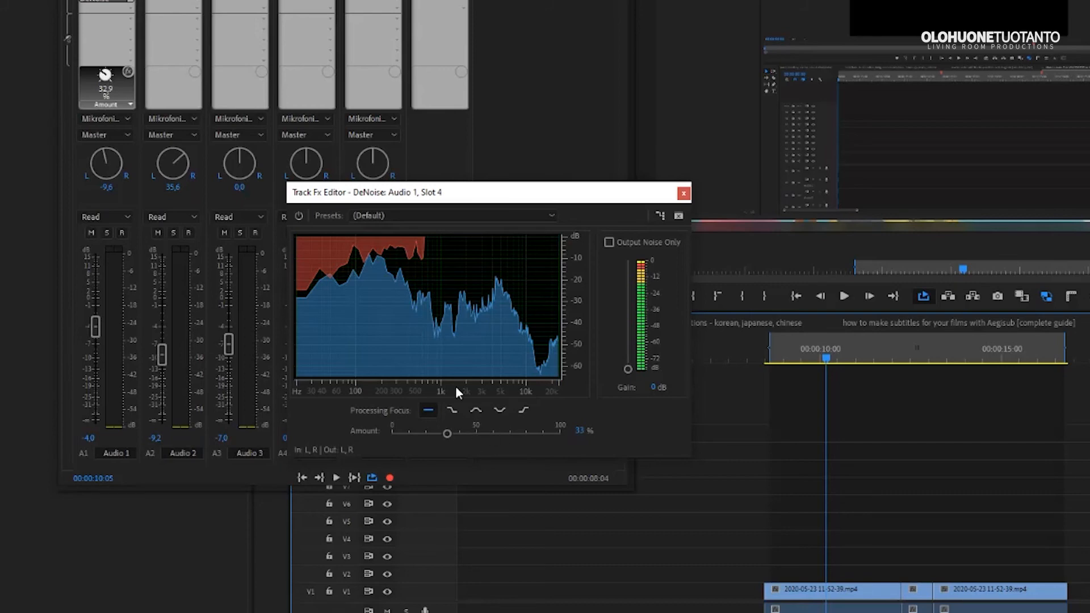
{"action": "left_click", "coordinate": [454, 433]}
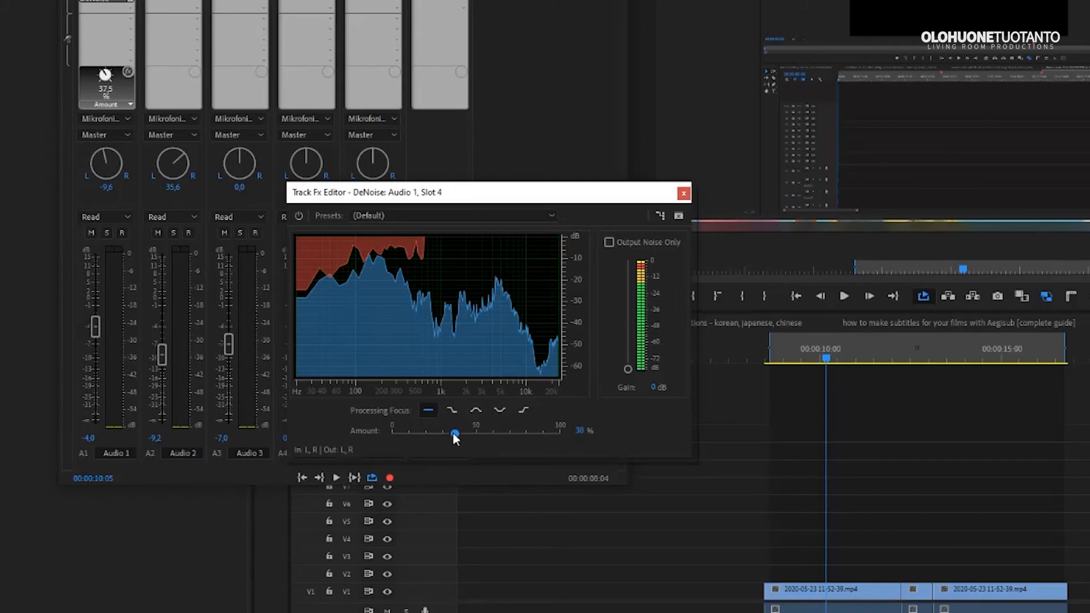
{"action": "left_click_drag", "start_coordinate": [453, 435], "coordinate": [560, 441]}
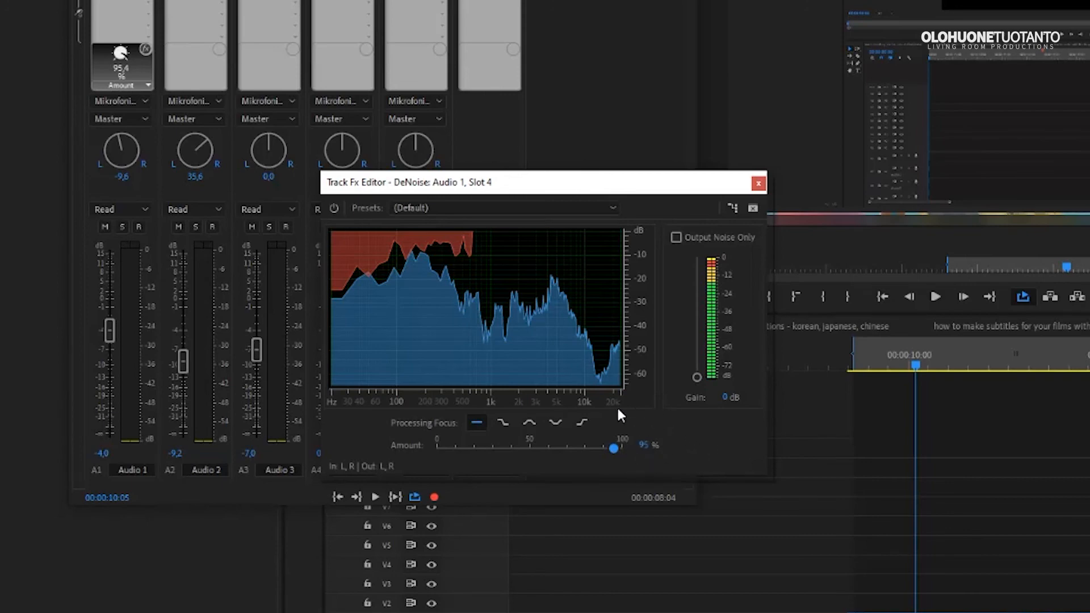
{"action": "left_click_drag", "start_coordinate": [613, 448], "coordinate": [495, 449]}
{"action": "left_click", "coordinate": [758, 184]}
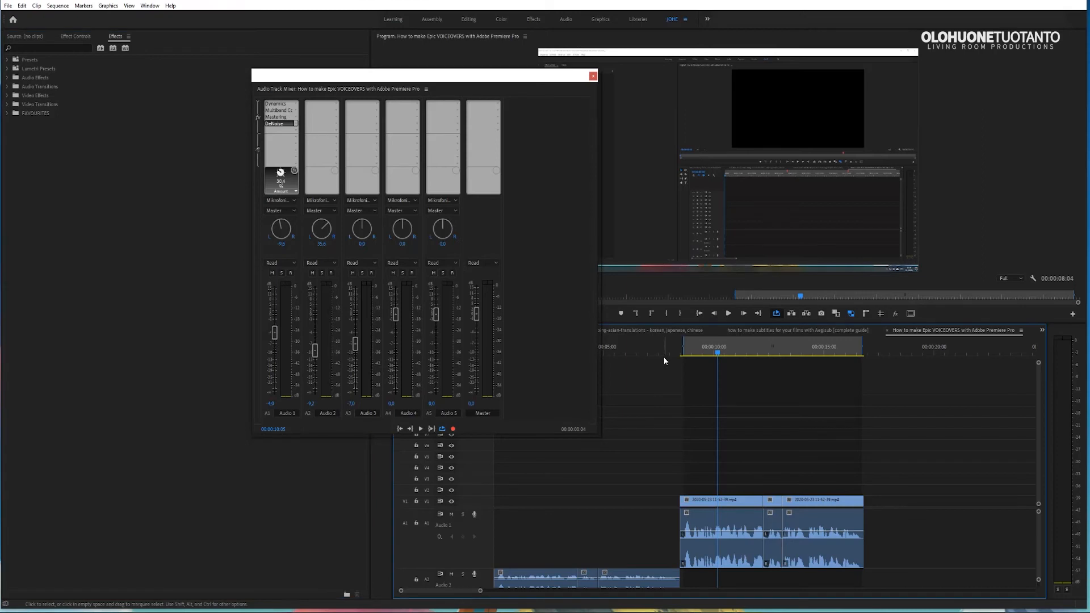
Play back the processed voiceover from near the start of the Audio 1 clips.
{"action": "left_click_drag", "start_coordinate": [662, 350], "coordinate": [695, 354]}
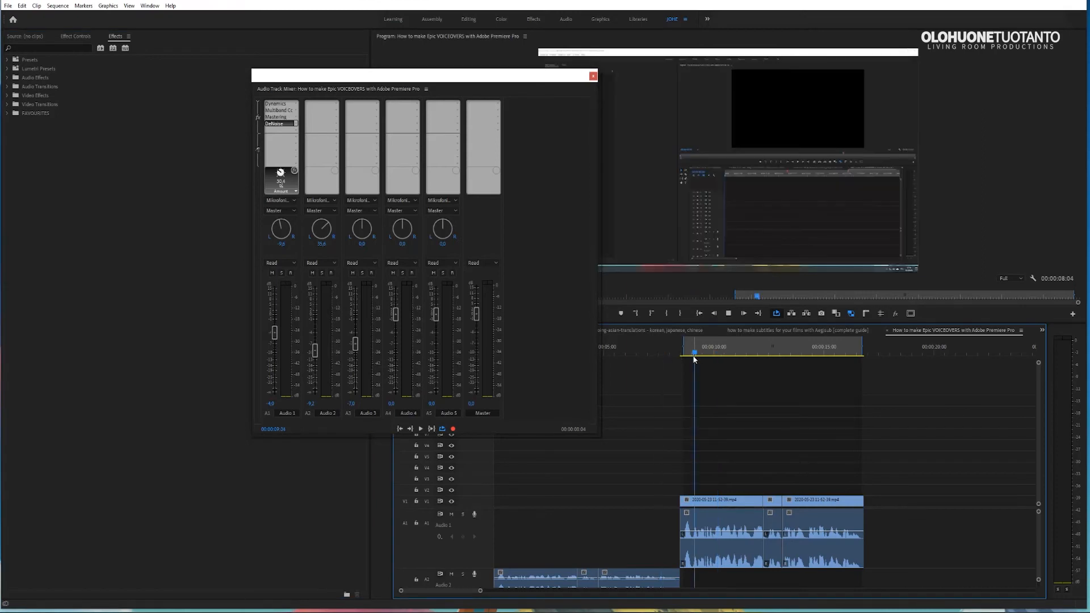
{"action": "key", "text": "space"}
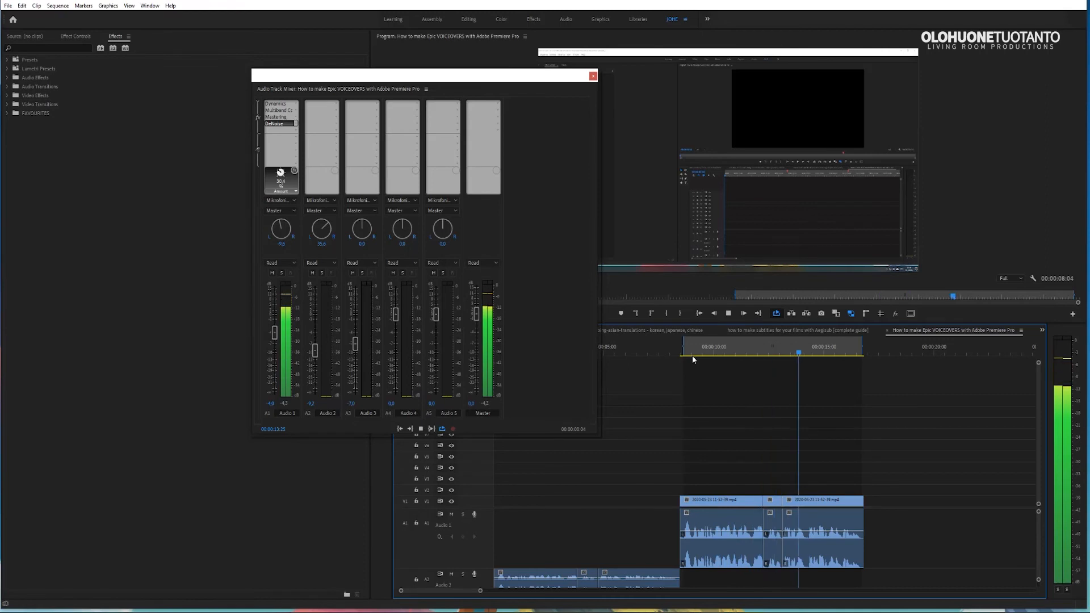
{"action": "left_click", "coordinate": [693, 355]}
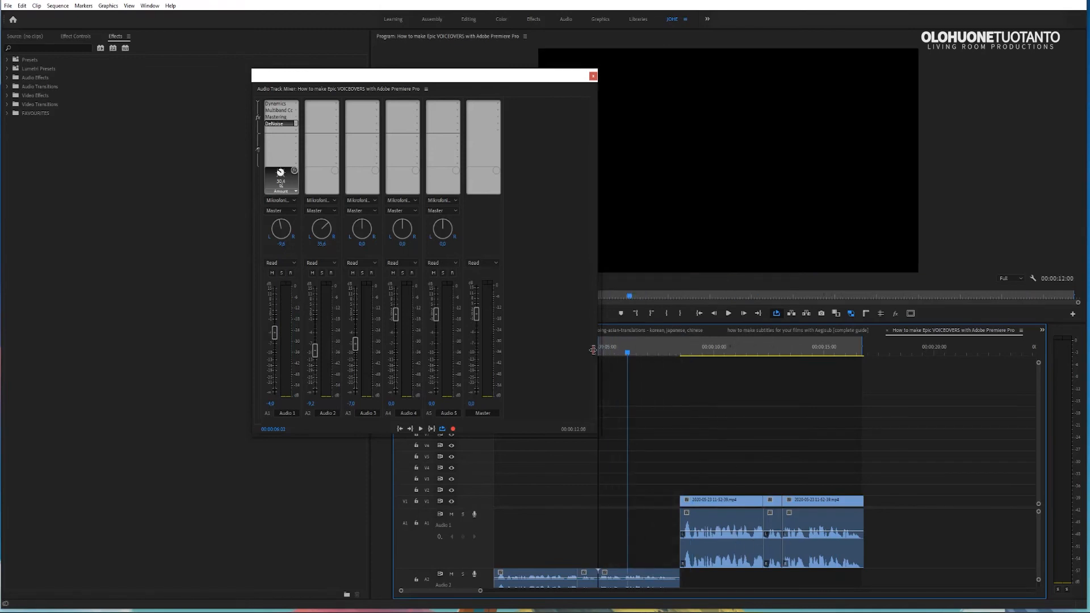
Extend the In-Out range to 00:00:12:09 and play from the Audio 2 clips into the processed Audio 1 clips to compare them.
{"action": "left_click", "coordinate": [615, 355]}
{"action": "left_click_drag", "start_coordinate": [615, 355], "coordinate": [605, 355]}
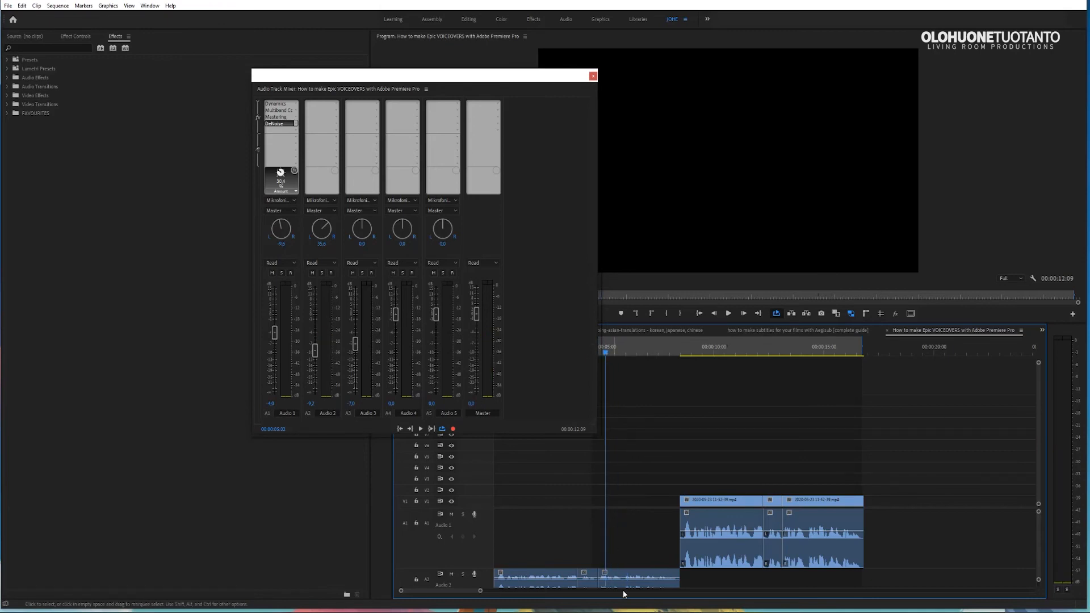
{"action": "key", "text": "space"}
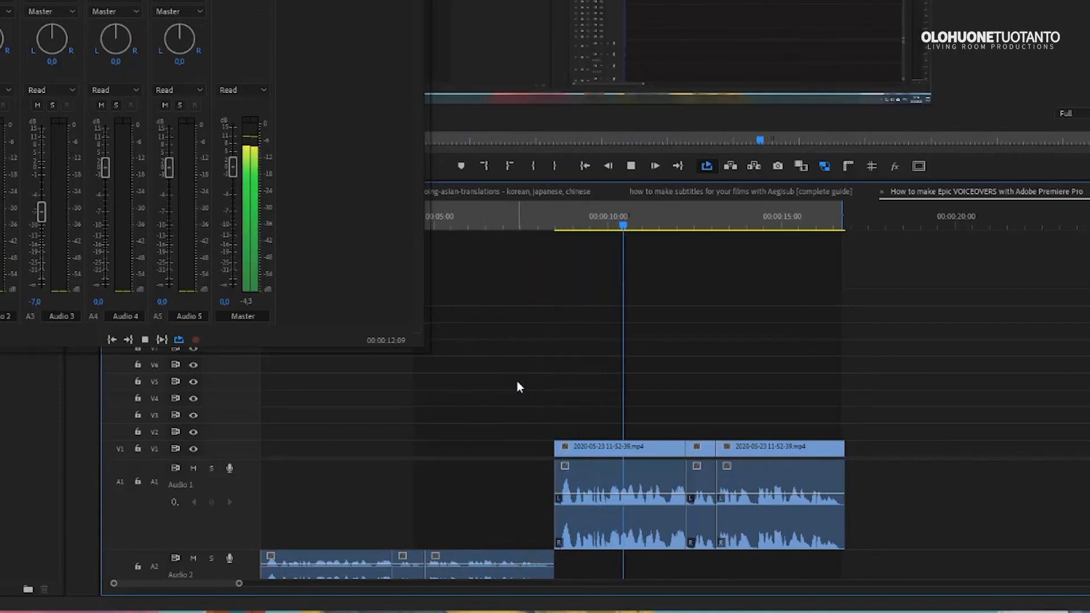
{"action": "key", "text": "space"}
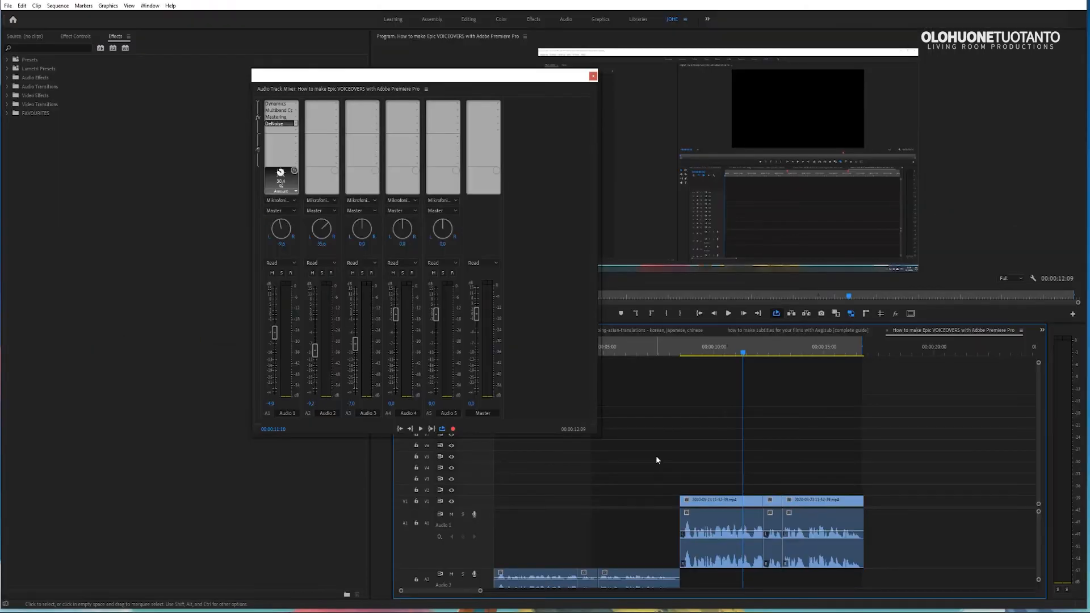
Play the sequence from the Audio 2 clips into the Audio 1 voiceover and check the master level meters for clipping.
{"action": "left_click", "coordinate": [656, 455]}
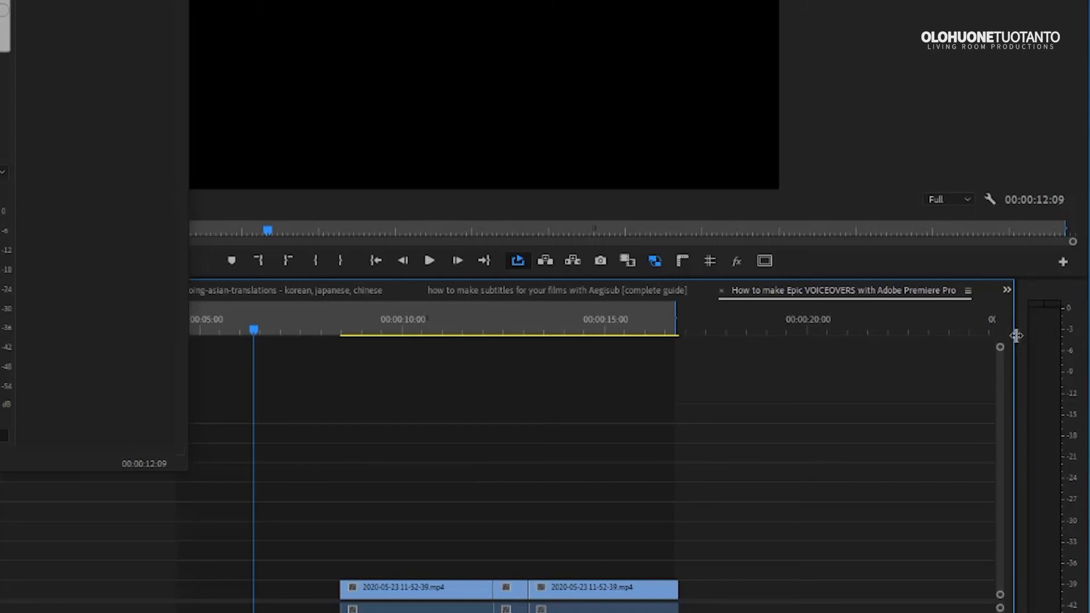
{"action": "key", "text": "space"}
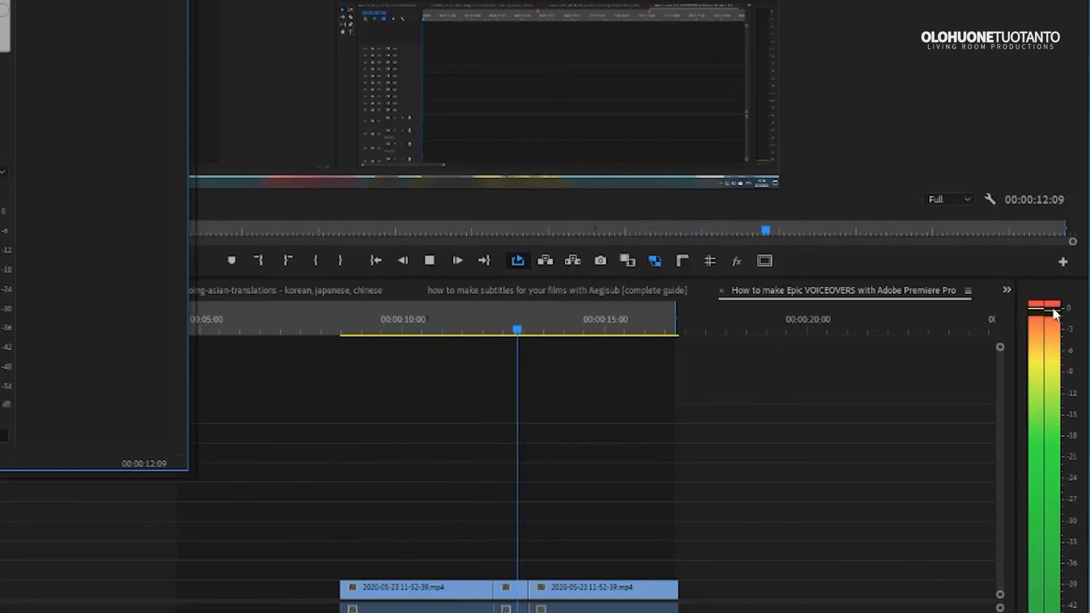
{"action": "key", "text": "space"}
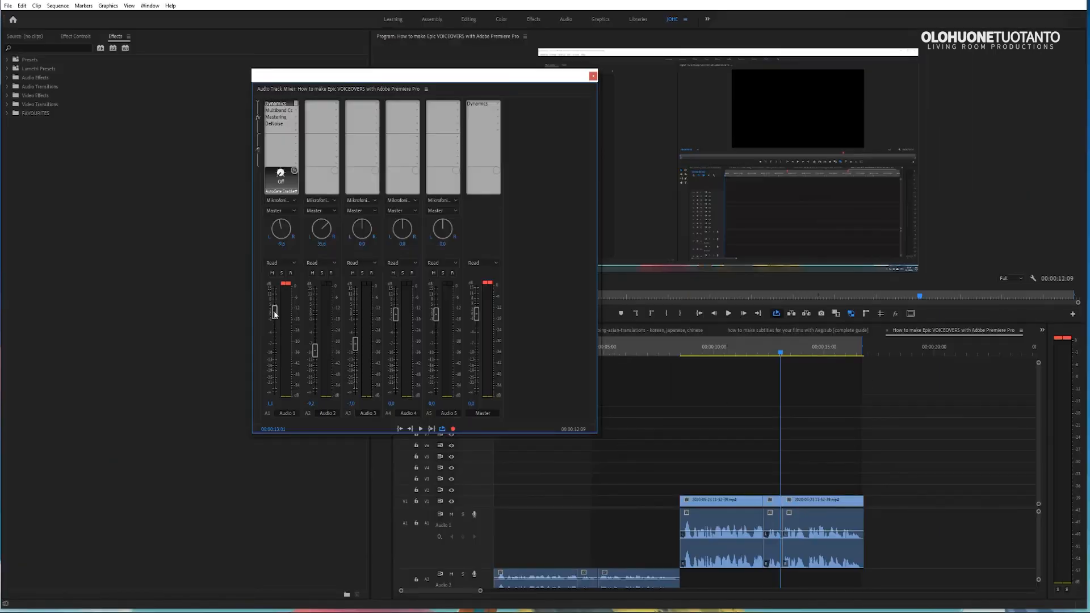
Set the Audio 1 fader to -4.0 dB and clear the clipping indicators on the main meters, Audio 1 and Master.
{"action": "left_click_drag", "start_coordinate": [274, 312], "coordinate": [277, 336]}
{"action": "left_click", "coordinate": [1062, 338]}
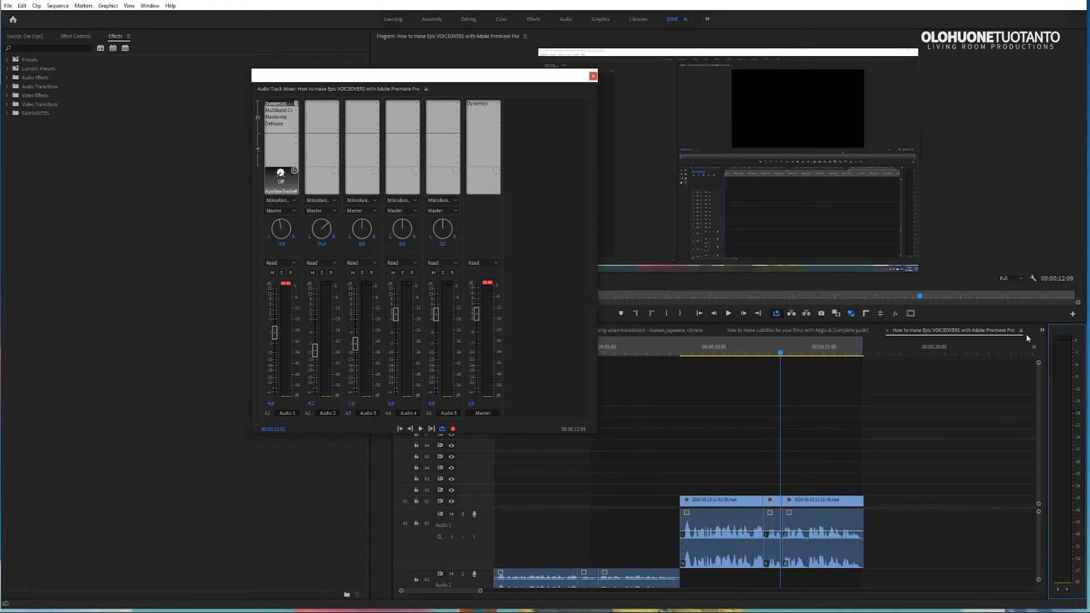
{"action": "left_click", "coordinate": [288, 283]}
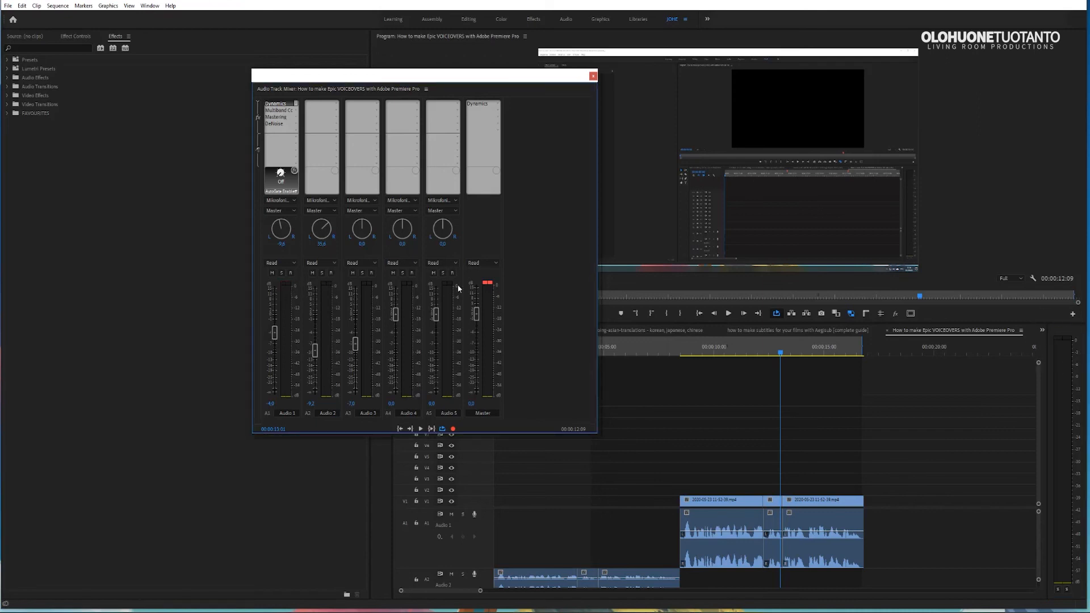
{"action": "left_click", "coordinate": [488, 283]}
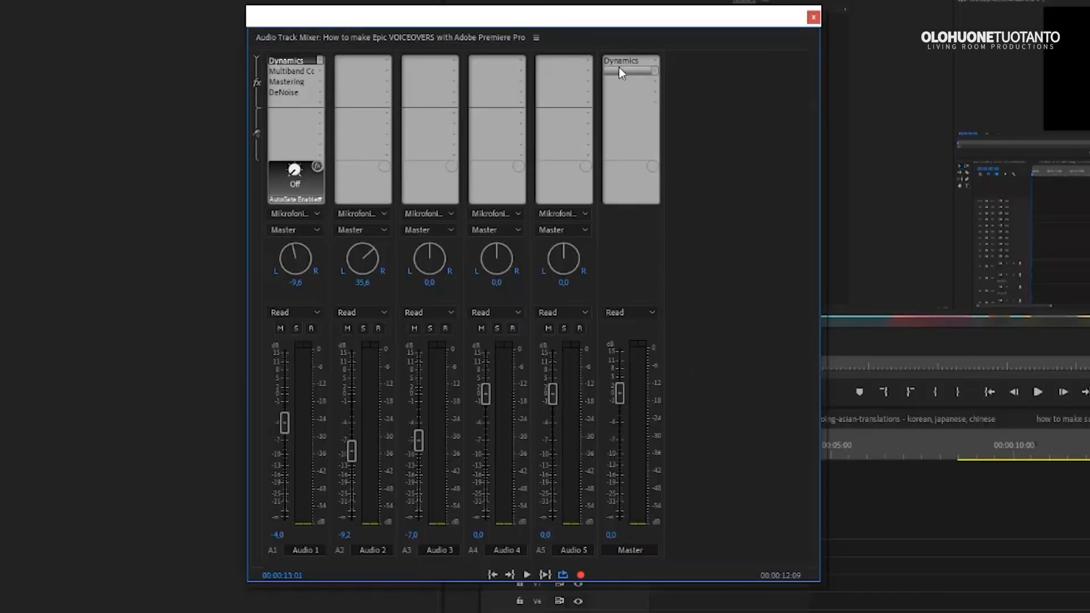
Open the Dynamics effect on the Master track and enable its Limiter with a threshold of -3 dB.
{"action": "double_click", "coordinate": [624, 61]}
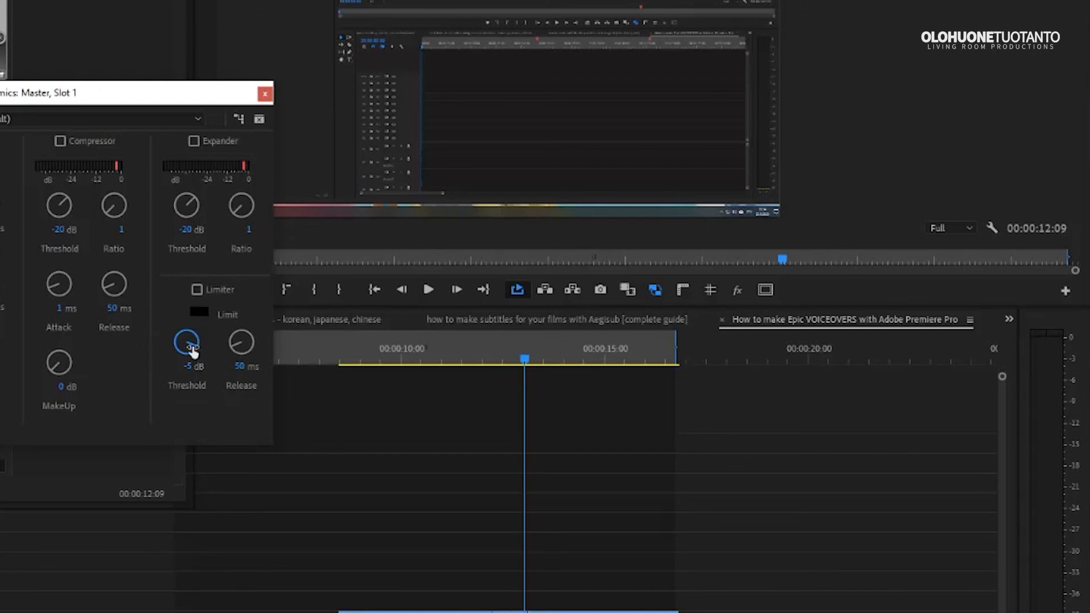
{"action": "left_click", "coordinate": [197, 291]}
{"action": "left_click_drag", "start_coordinate": [189, 347], "coordinate": [194, 344]}
Play the sequence with the Audio 1 fader raised to about 4.5 dB to test the Master limiter, and stop playback.
{"action": "left_click", "coordinate": [290, 353]}
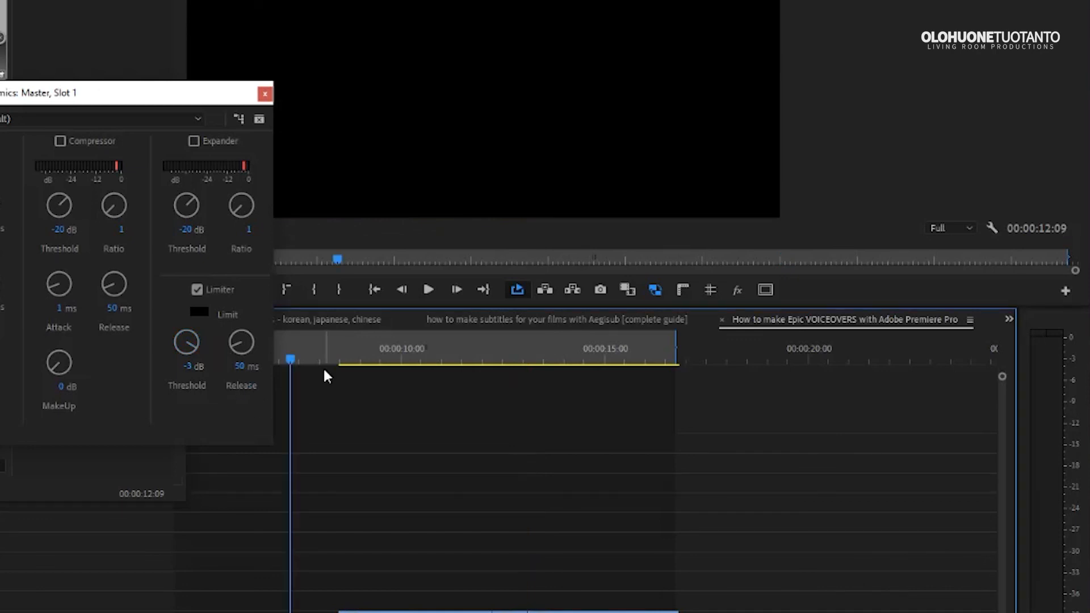
{"action": "key", "text": "space"}
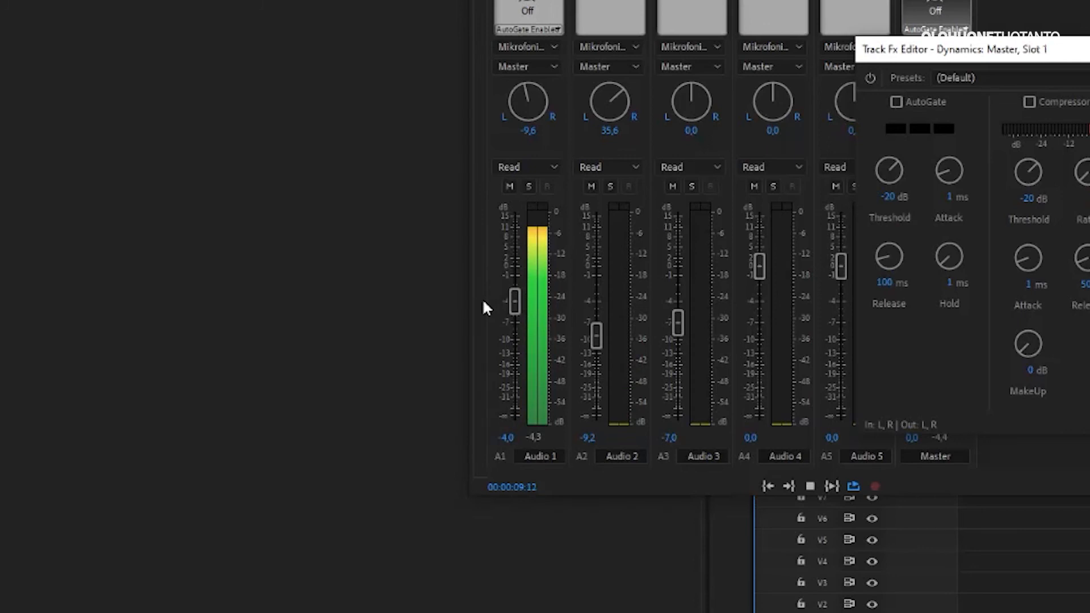
{"action": "left_click_drag", "start_coordinate": [514, 301], "coordinate": [510, 248]}
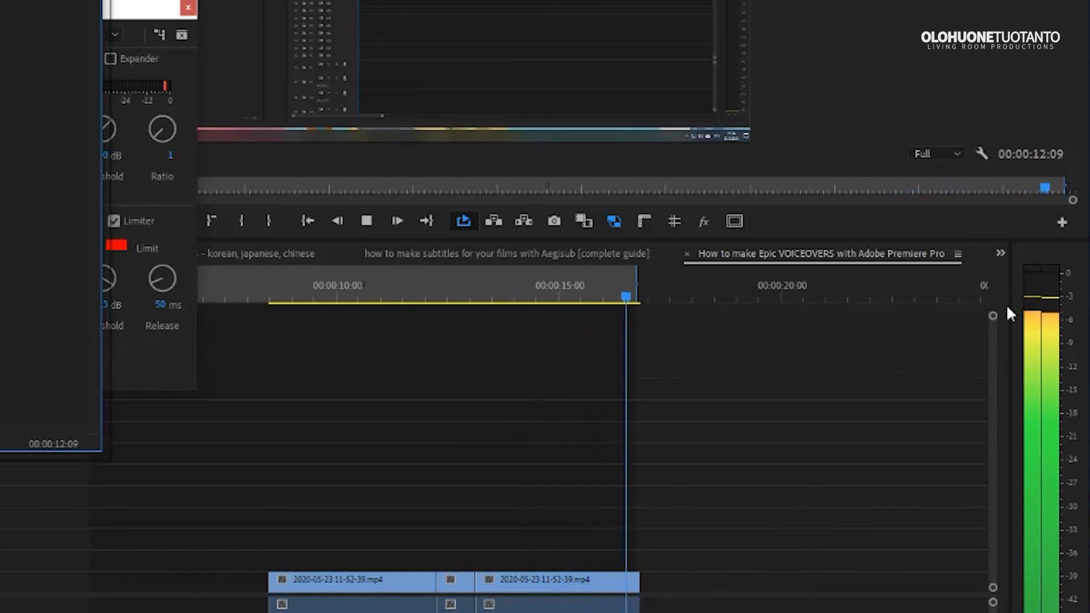
{"action": "key", "text": "space"}
Reposition the Audio Track Mixer window and bring the Master Dynamics editor in front of it.
{"action": "left_click_drag", "start_coordinate": [95, 1], "coordinate": [83, 0]}
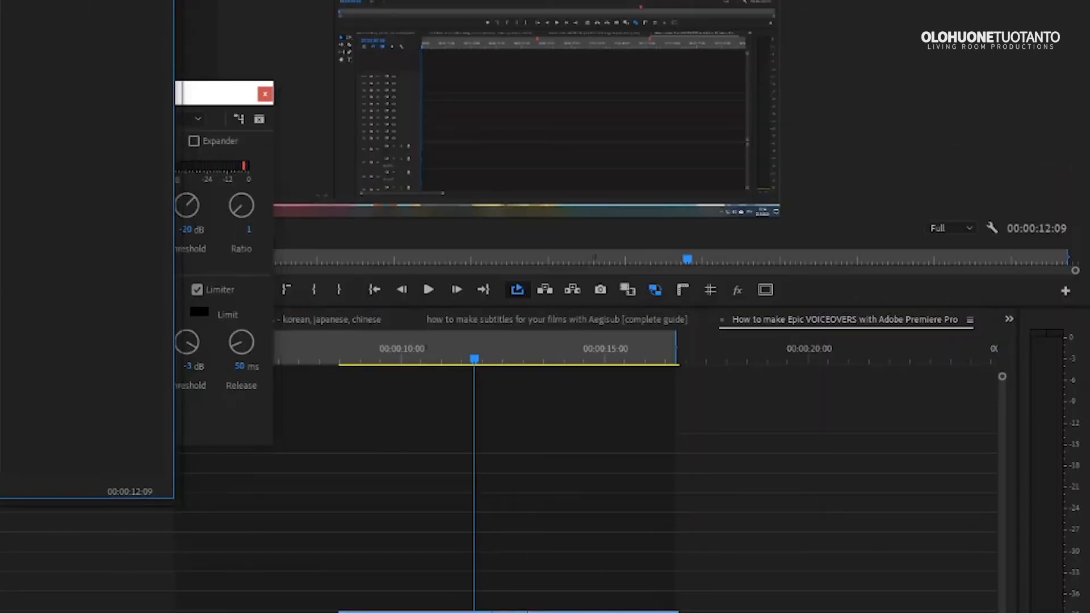
{"action": "left_click", "coordinate": [220, 98]}
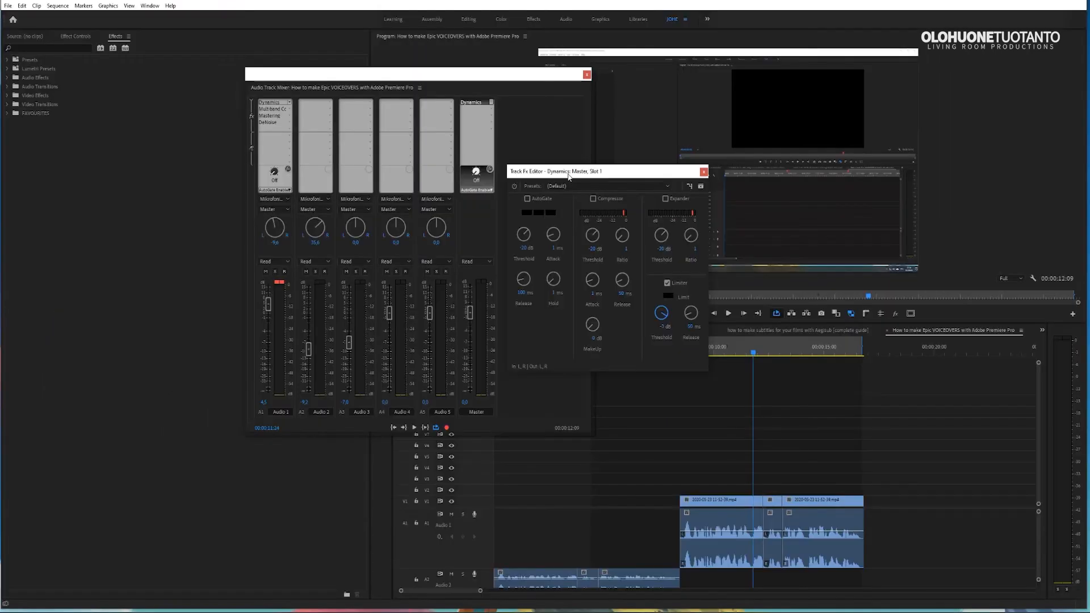
{"action": "left_click_drag", "start_coordinate": [568, 171], "coordinate": [571, 176]}
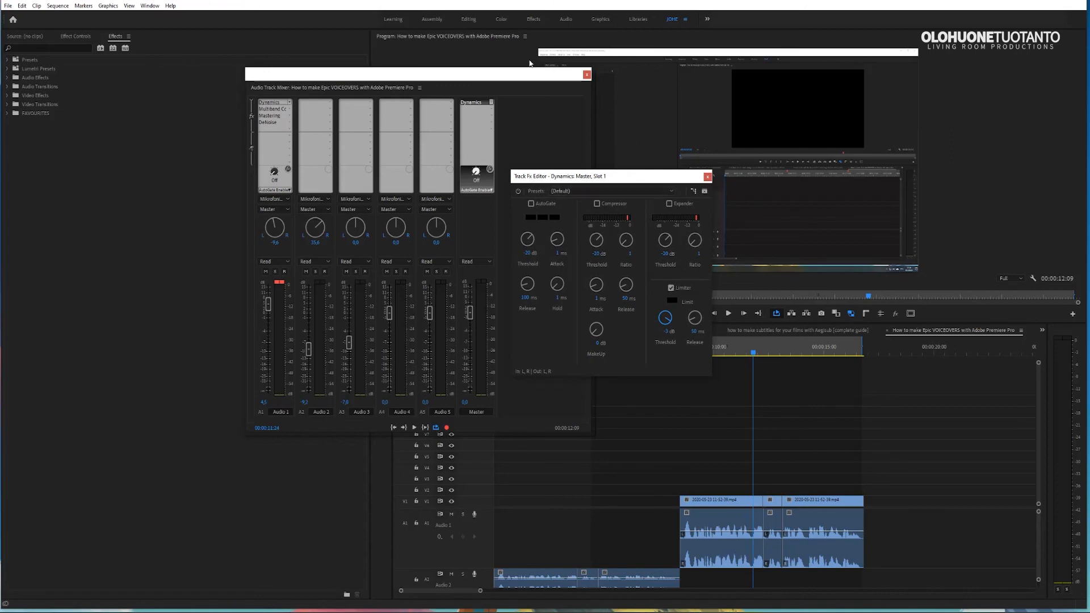